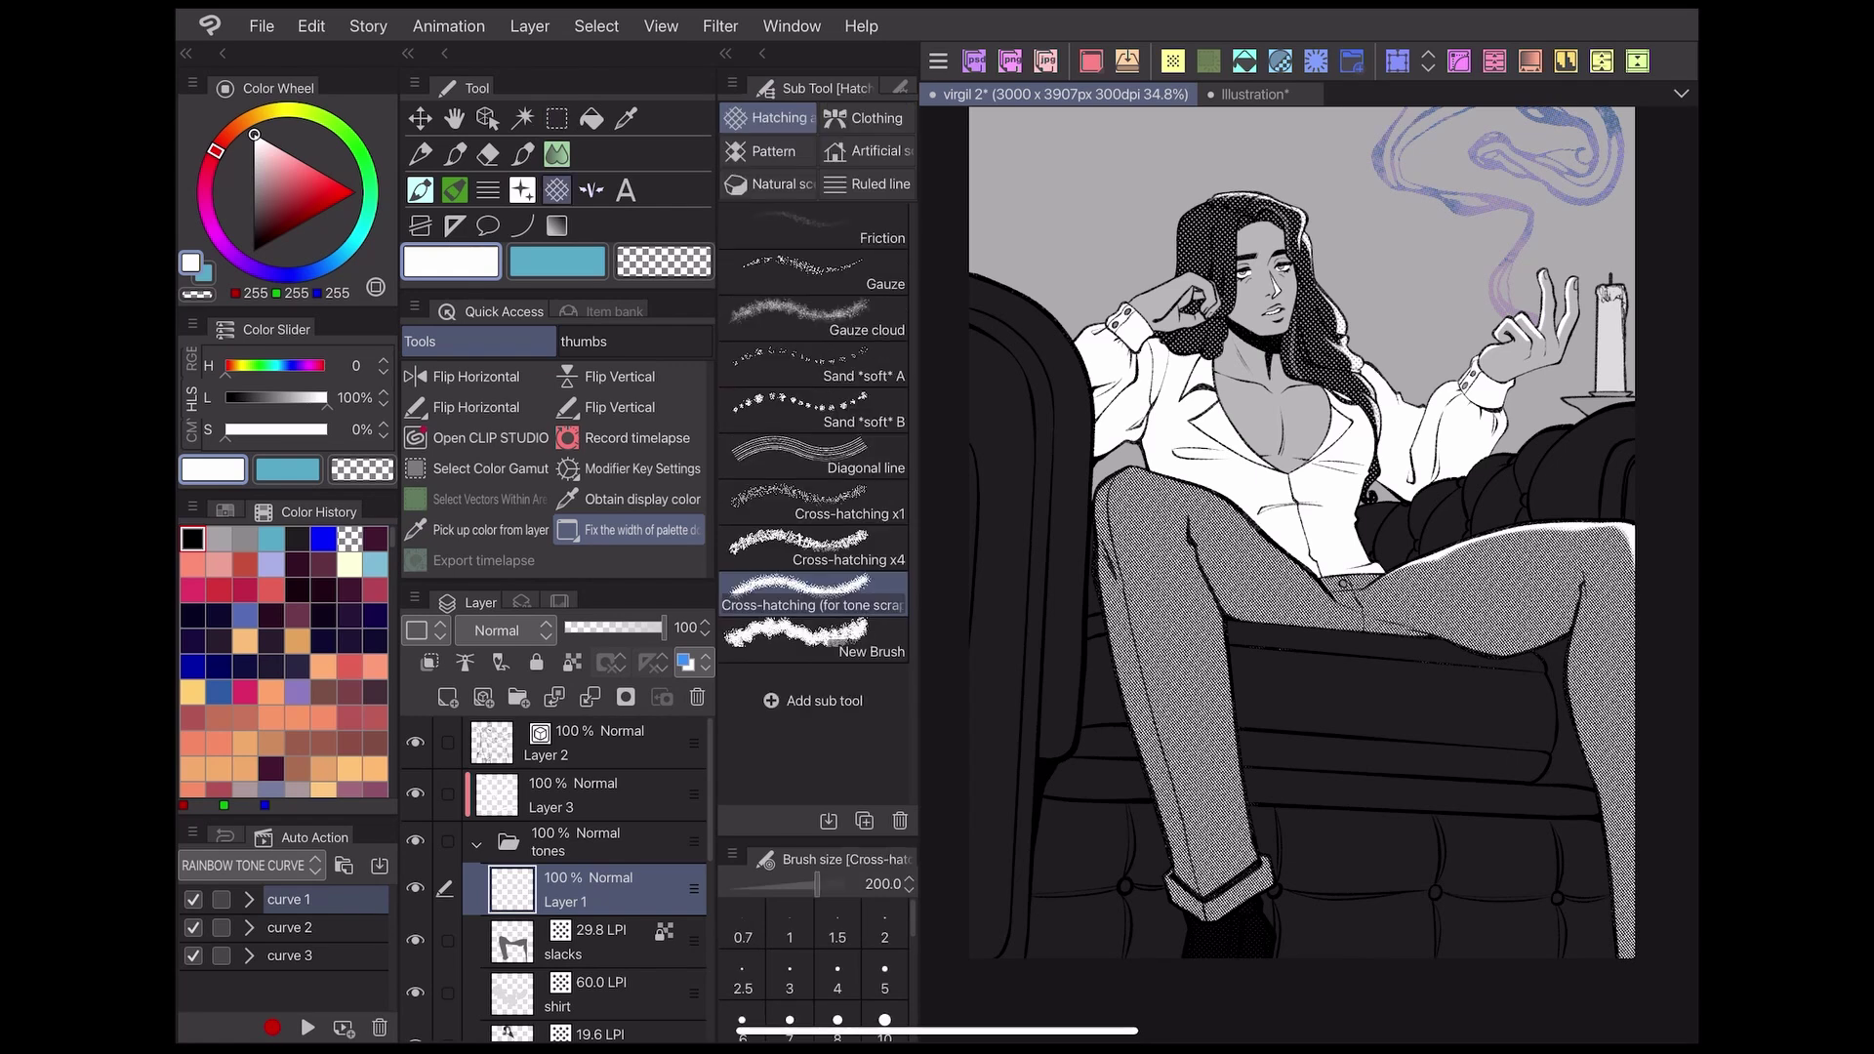
# Set Layer 1 to 28% opacity and hatch white highlights on the chest, thigh and shin.
pyautogui.moveTo(666, 627); pyautogui.dragTo(590, 627)
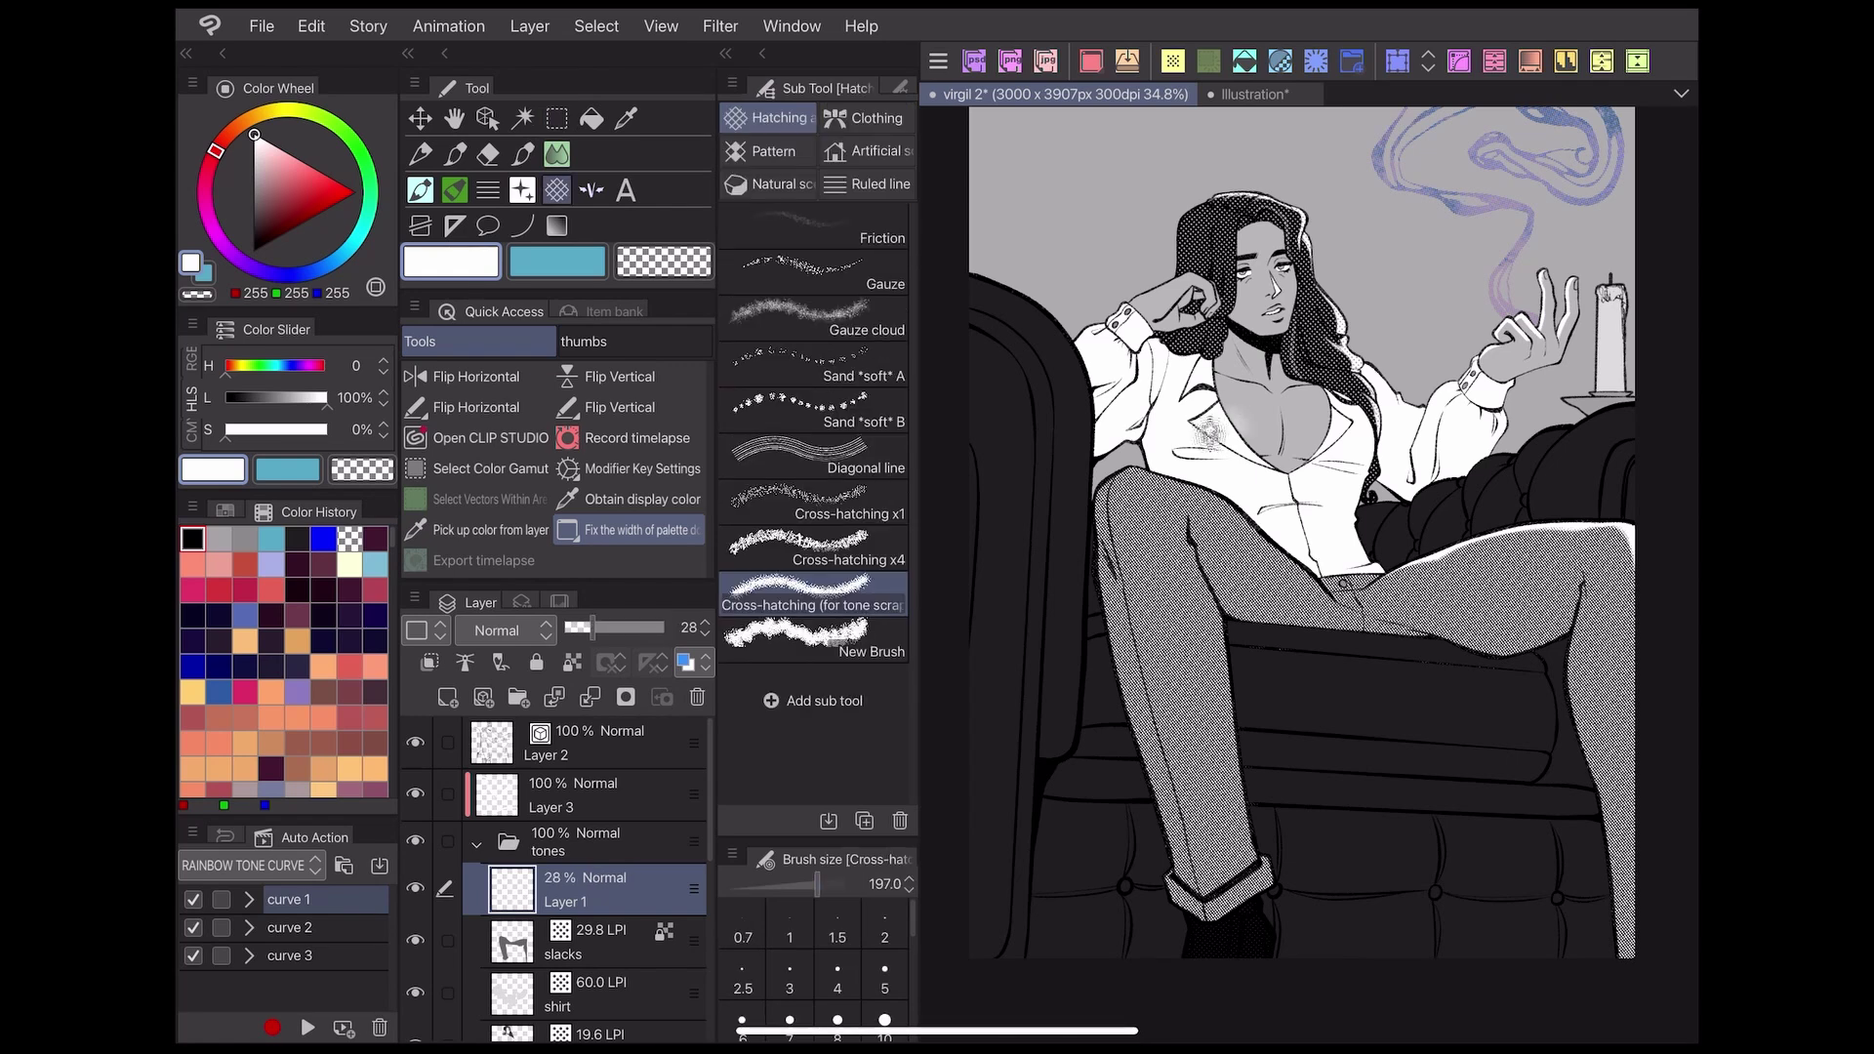
pyautogui.moveTo(1215, 428)
pyautogui.mouseDown()
pyautogui.moveTo(1244, 458)
pyautogui.moveTo(1341, 444)
pyautogui.mouseUp()
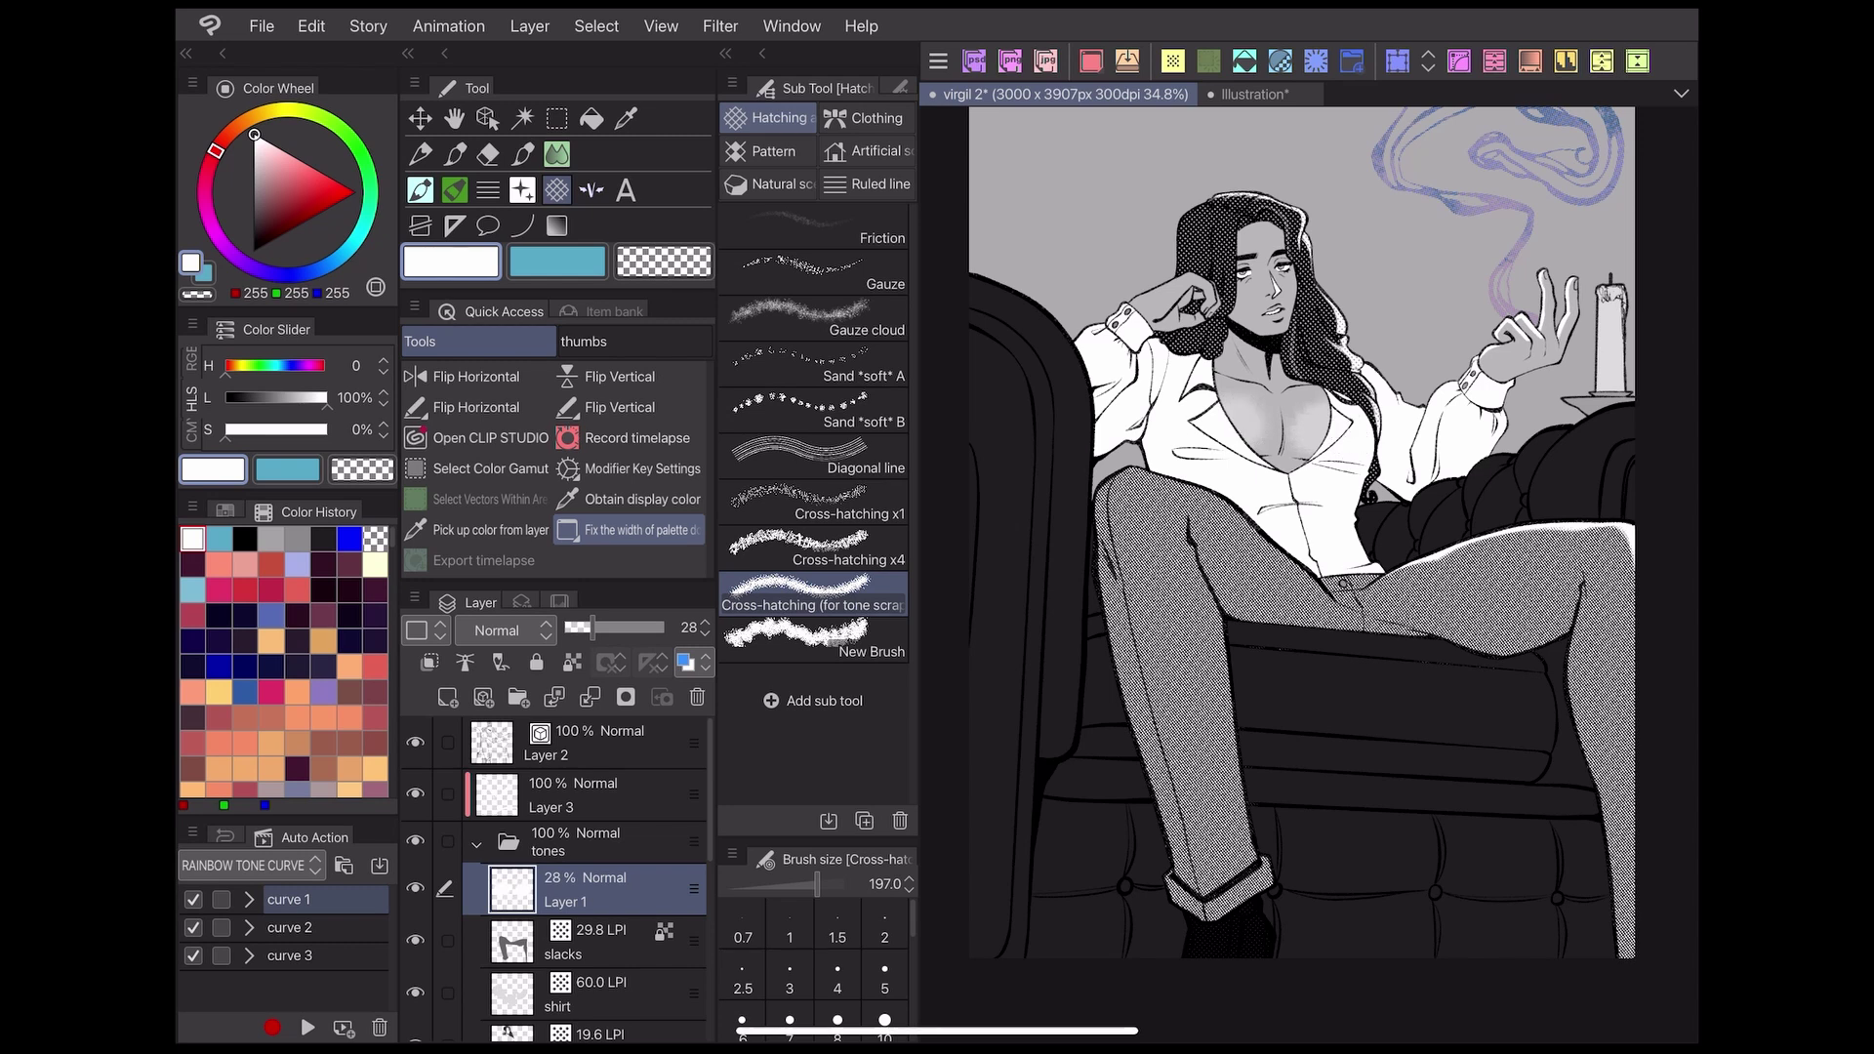
pyautogui.moveTo(1457, 593); pyautogui.dragTo(1494, 615)
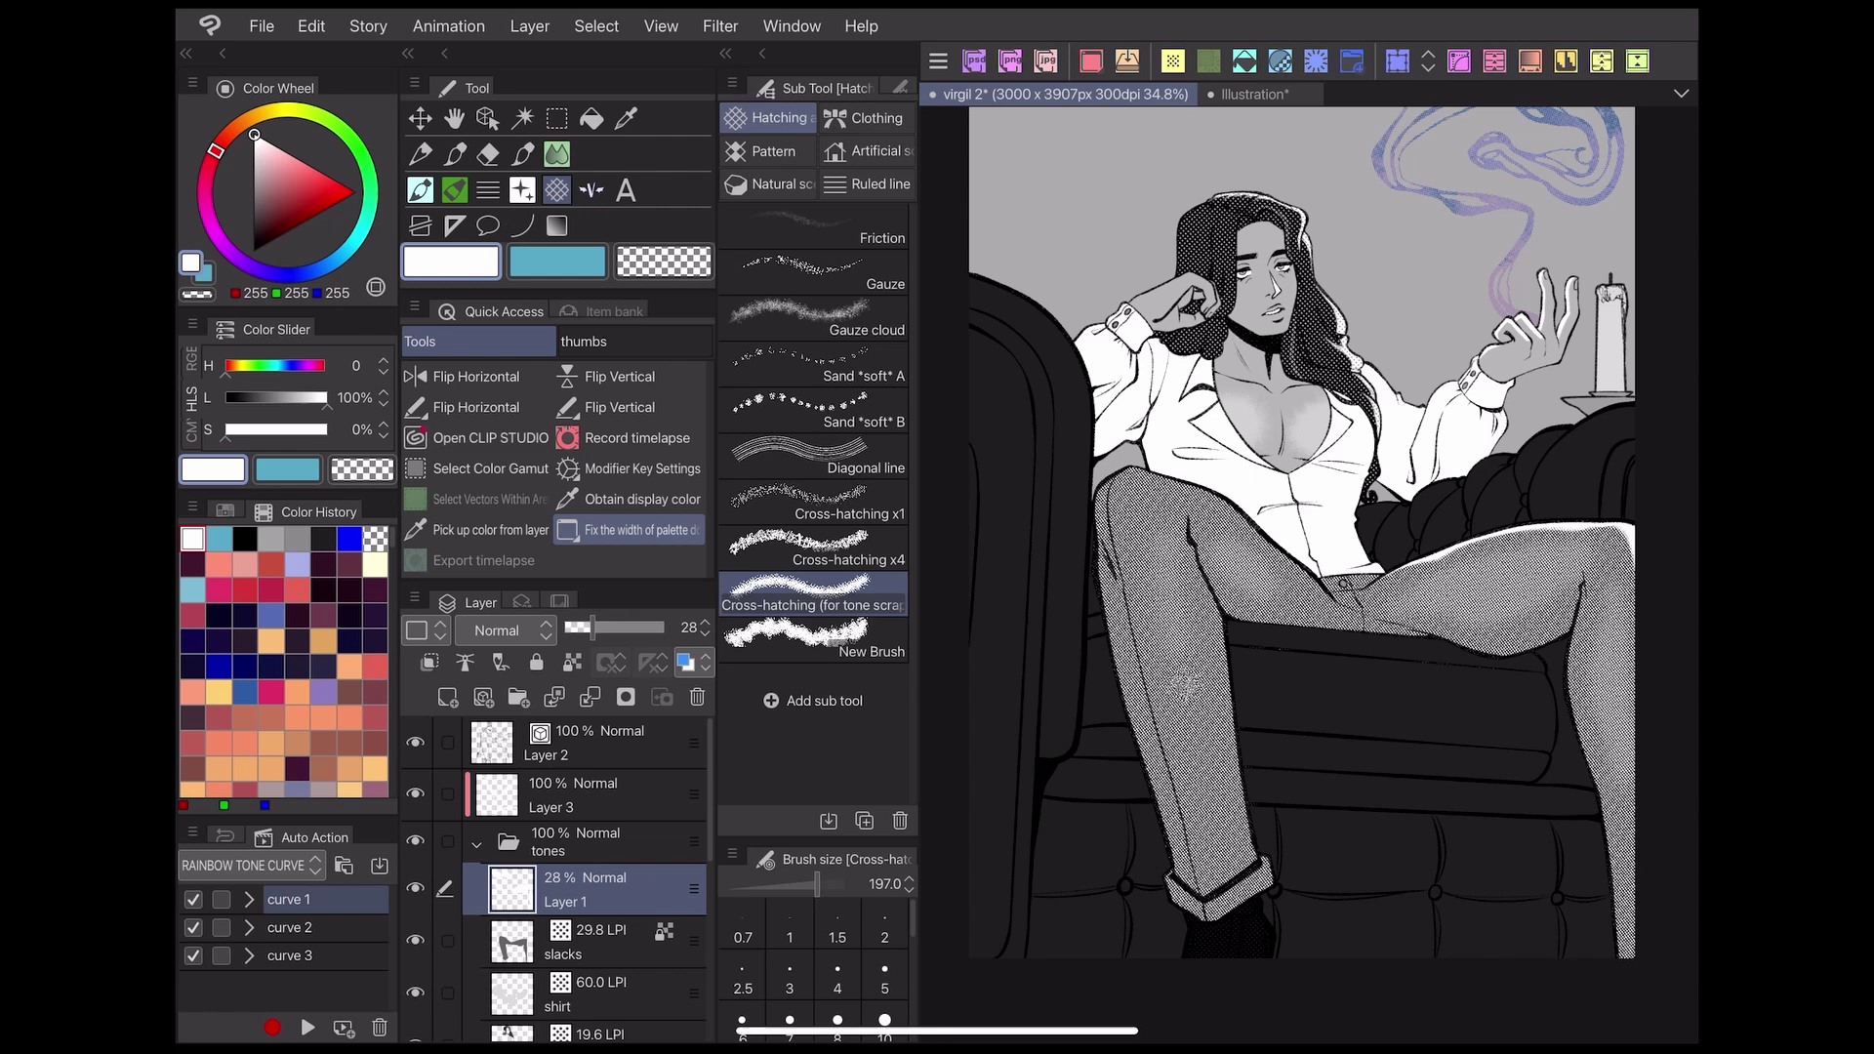
pyautogui.moveTo(1189, 774); pyautogui.dragTo(1225, 806)
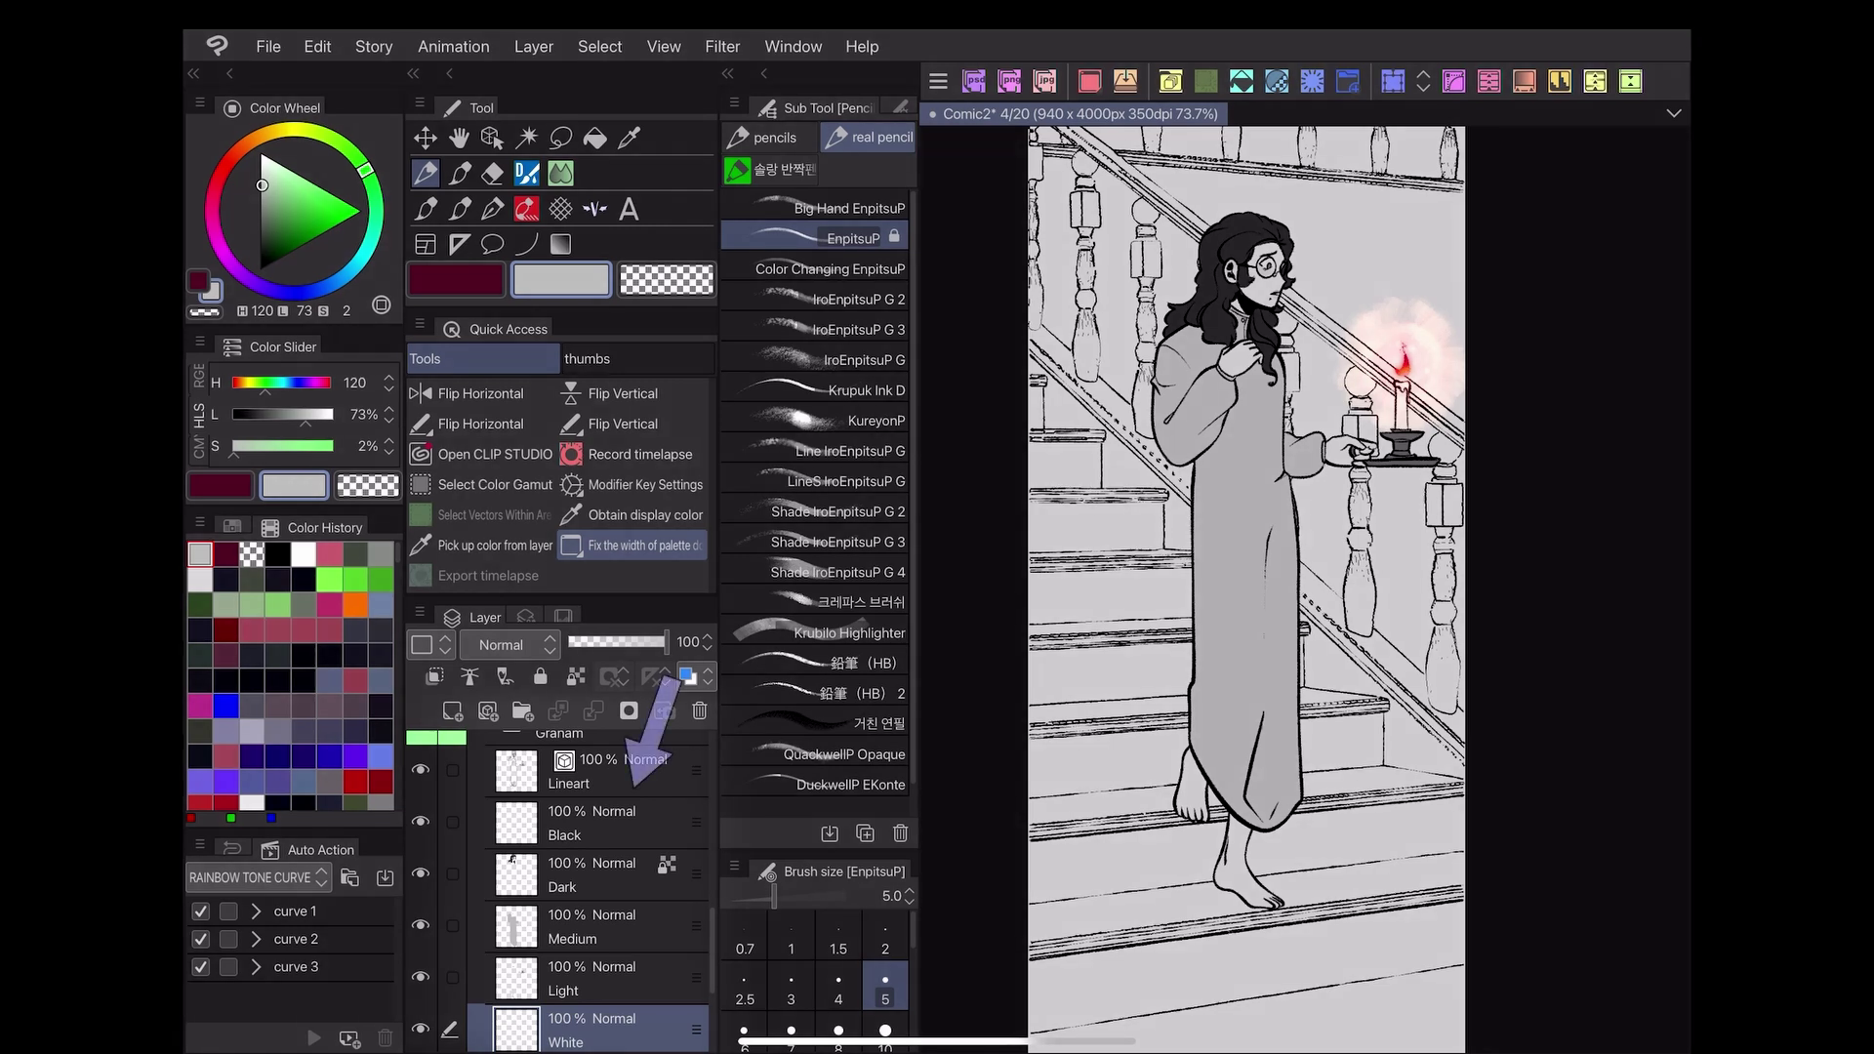
pyautogui.click(594, 874)
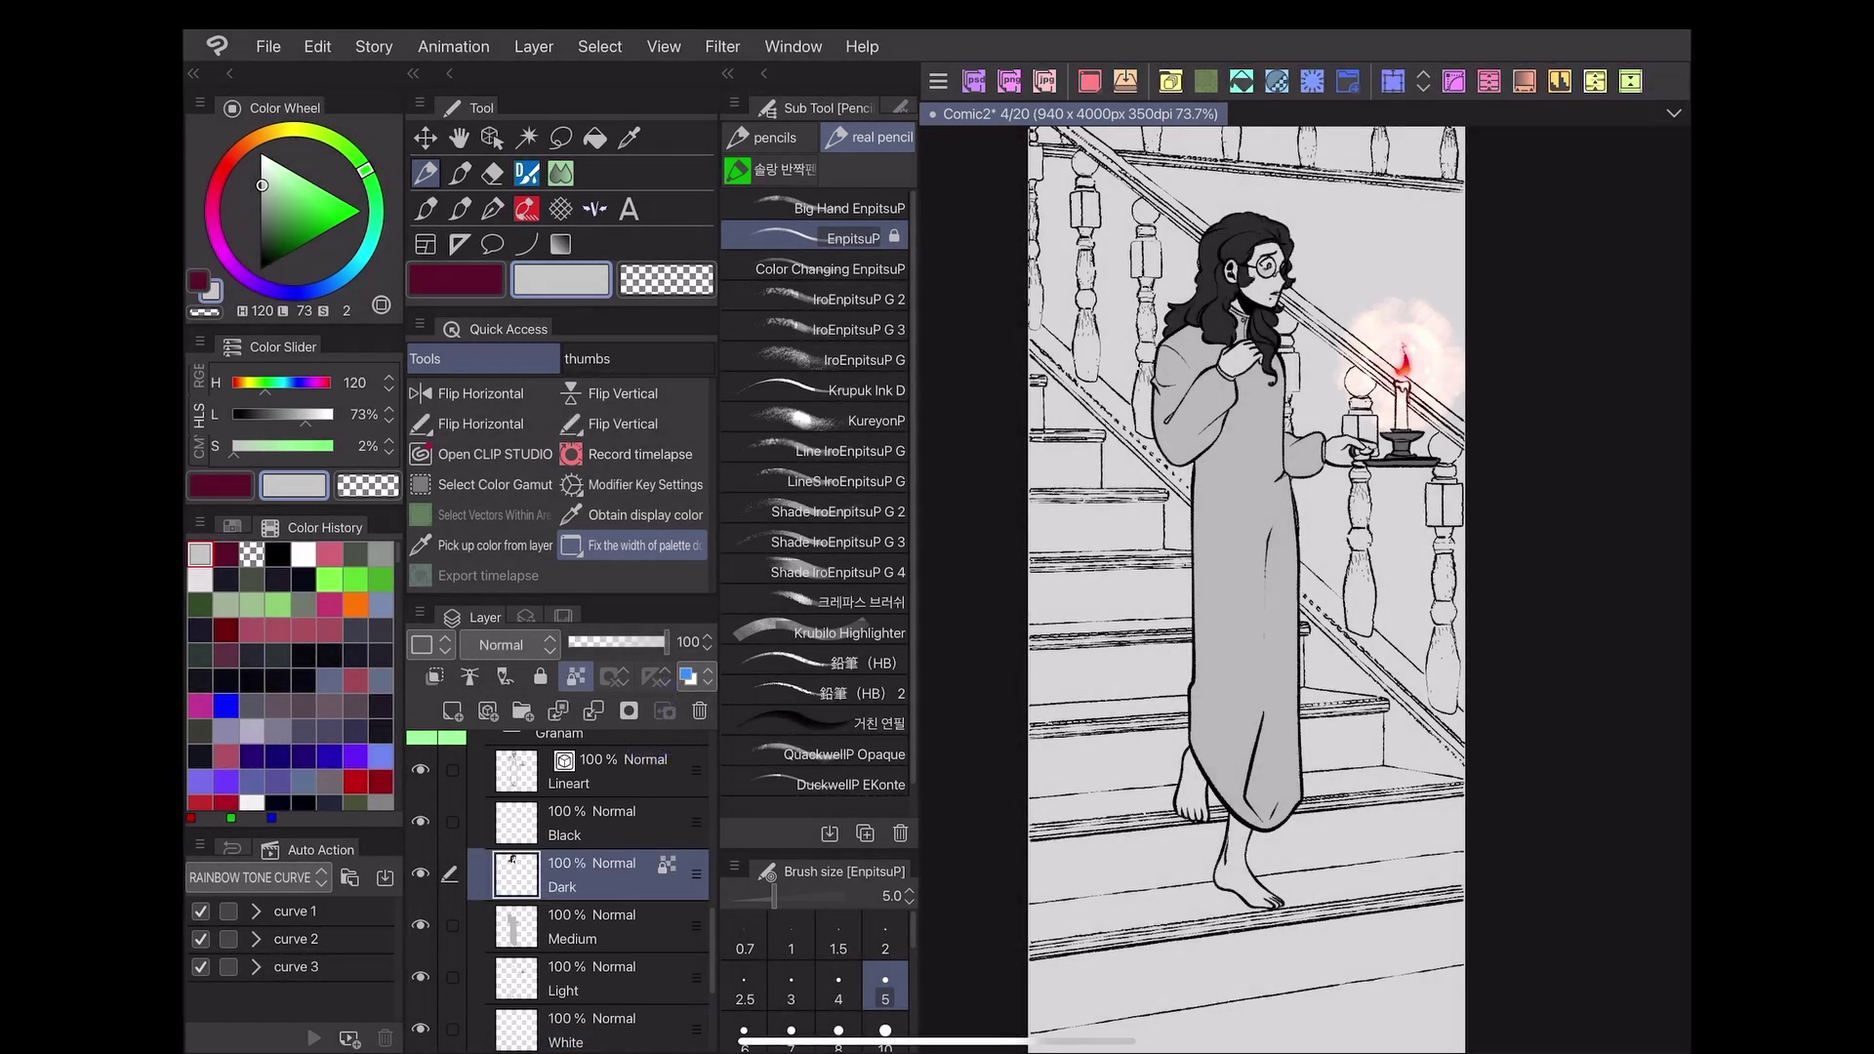
pyautogui.click(593, 926)
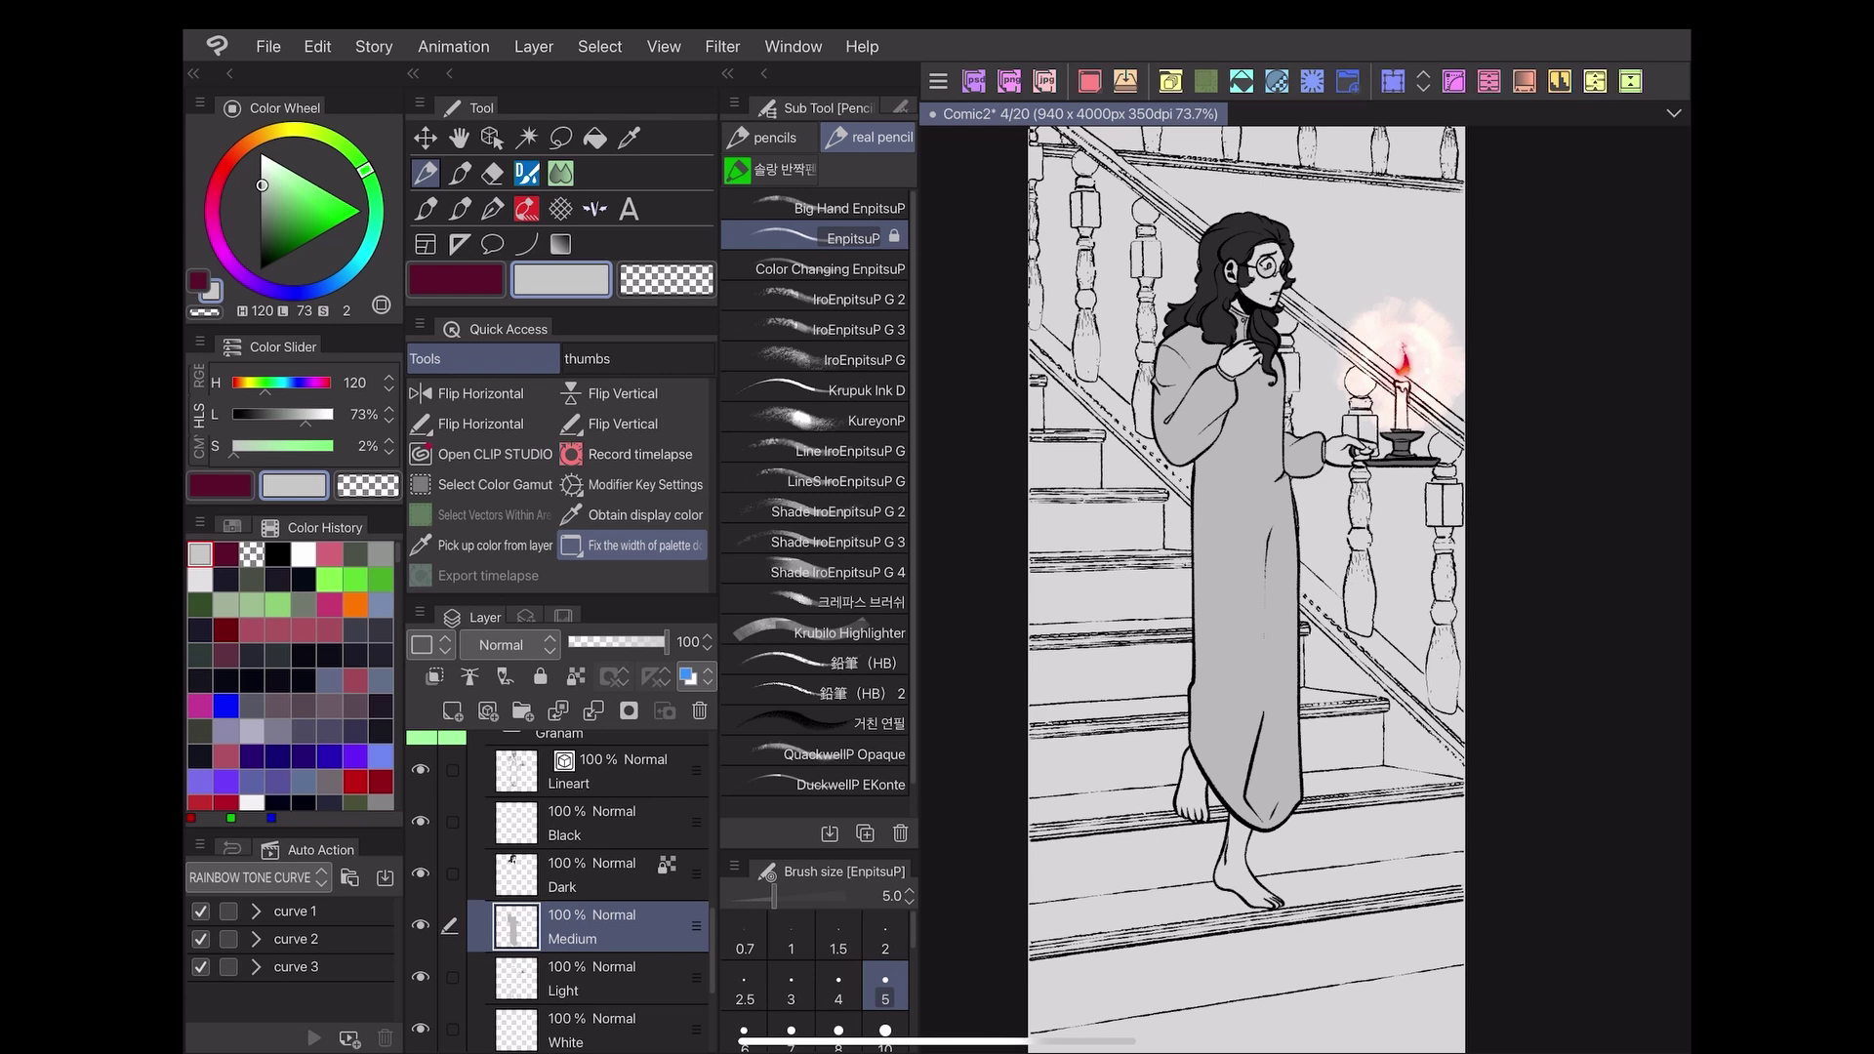
pyautogui.click(594, 977)
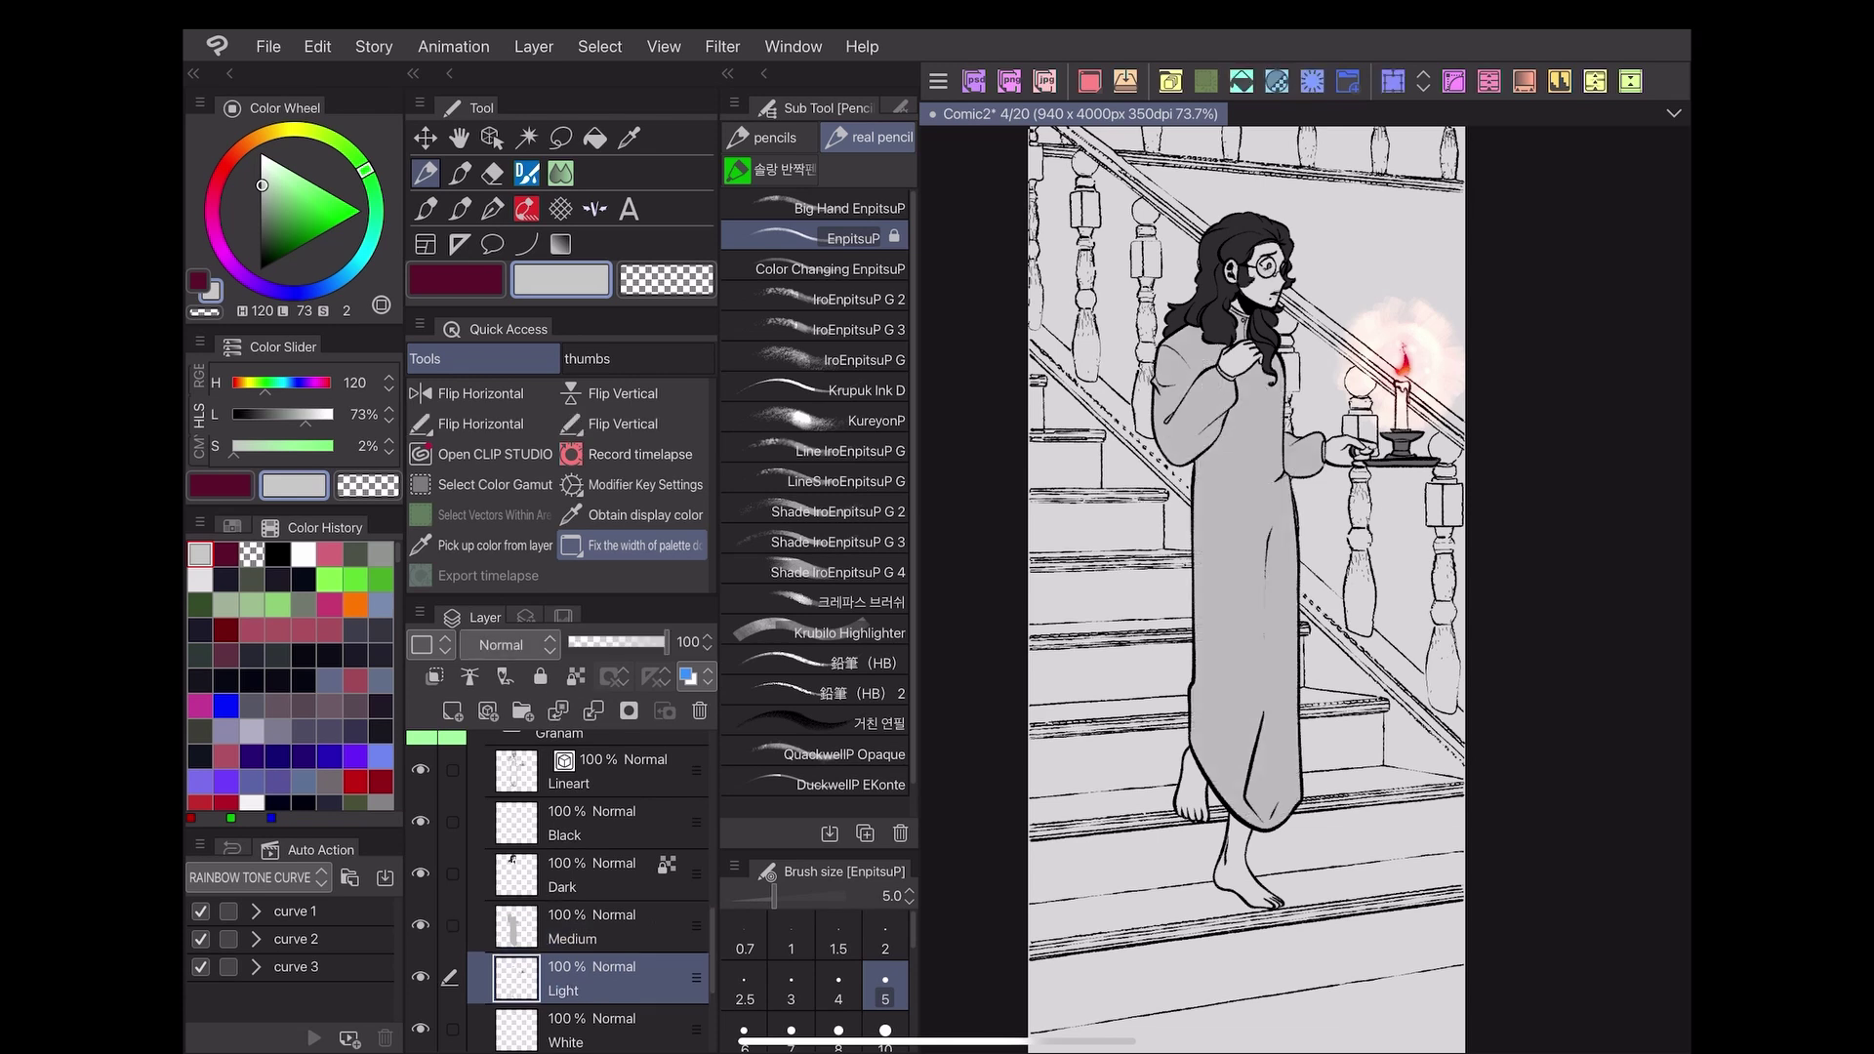
pyautogui.scroll(-2, 593, 894)
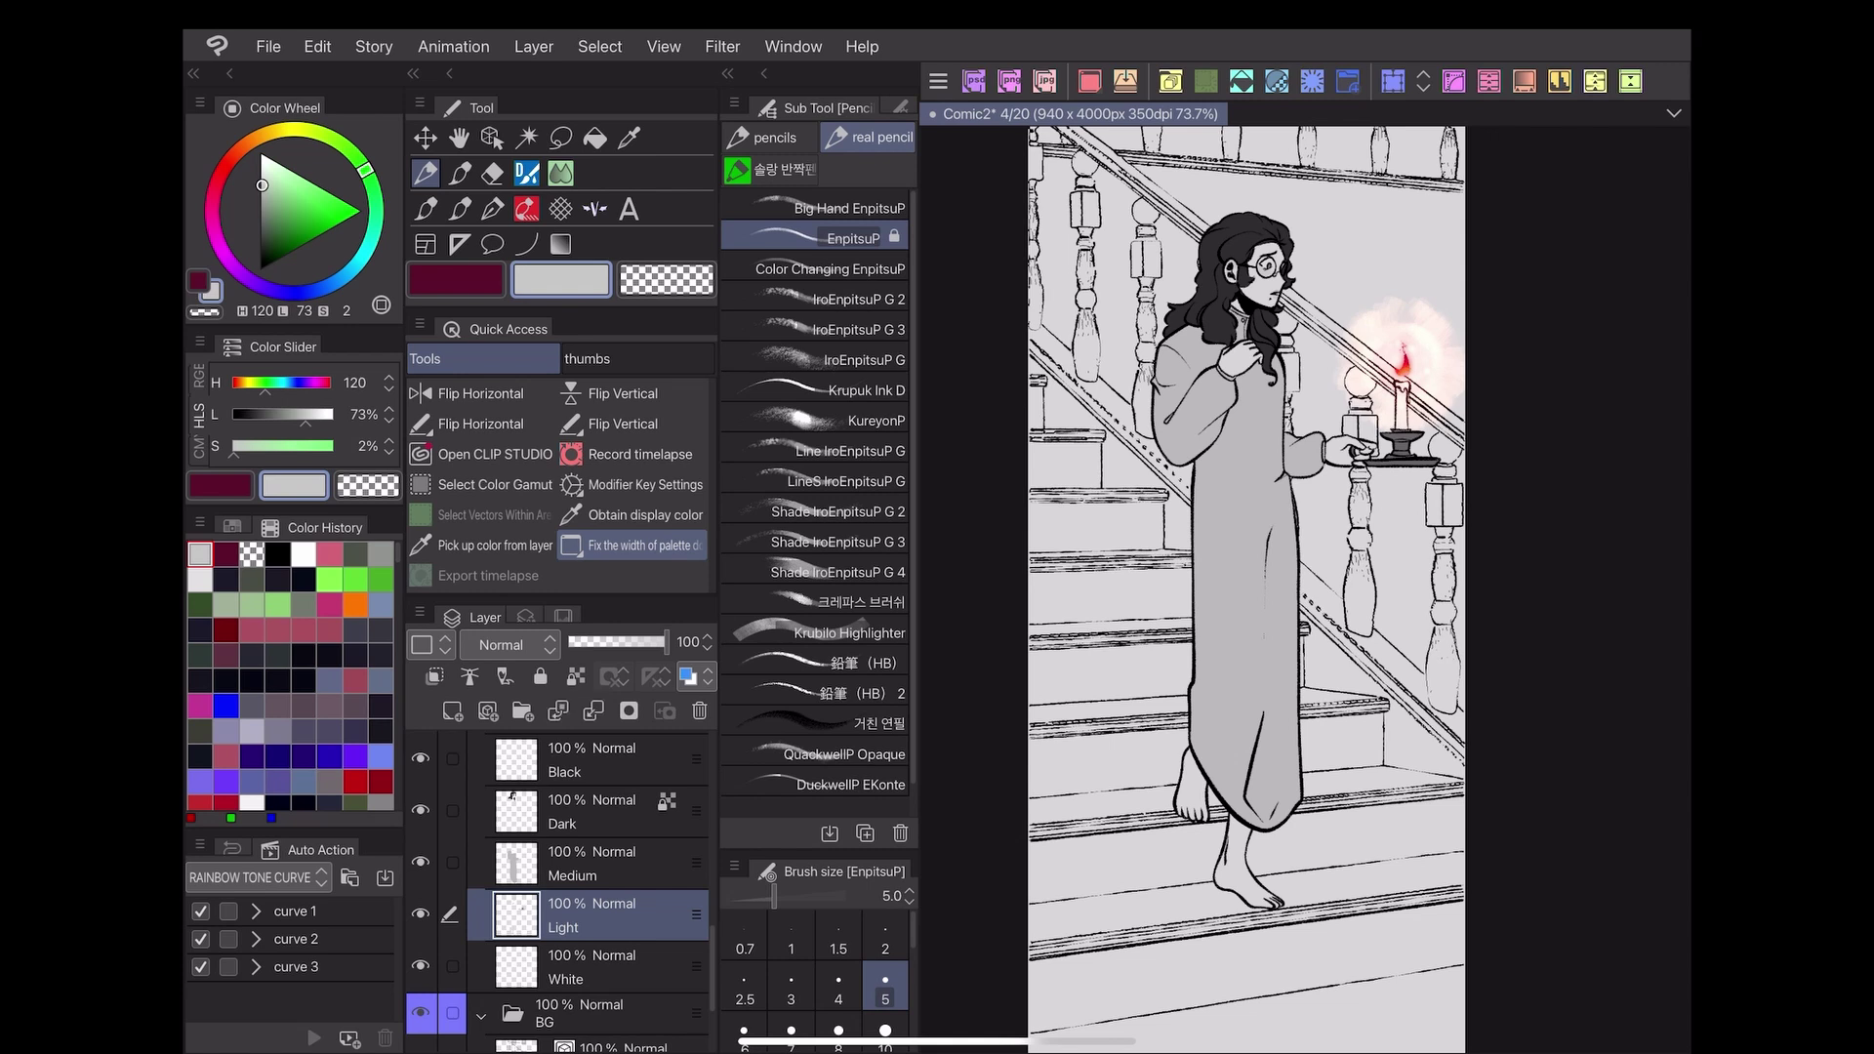
pyautogui.click(594, 966)
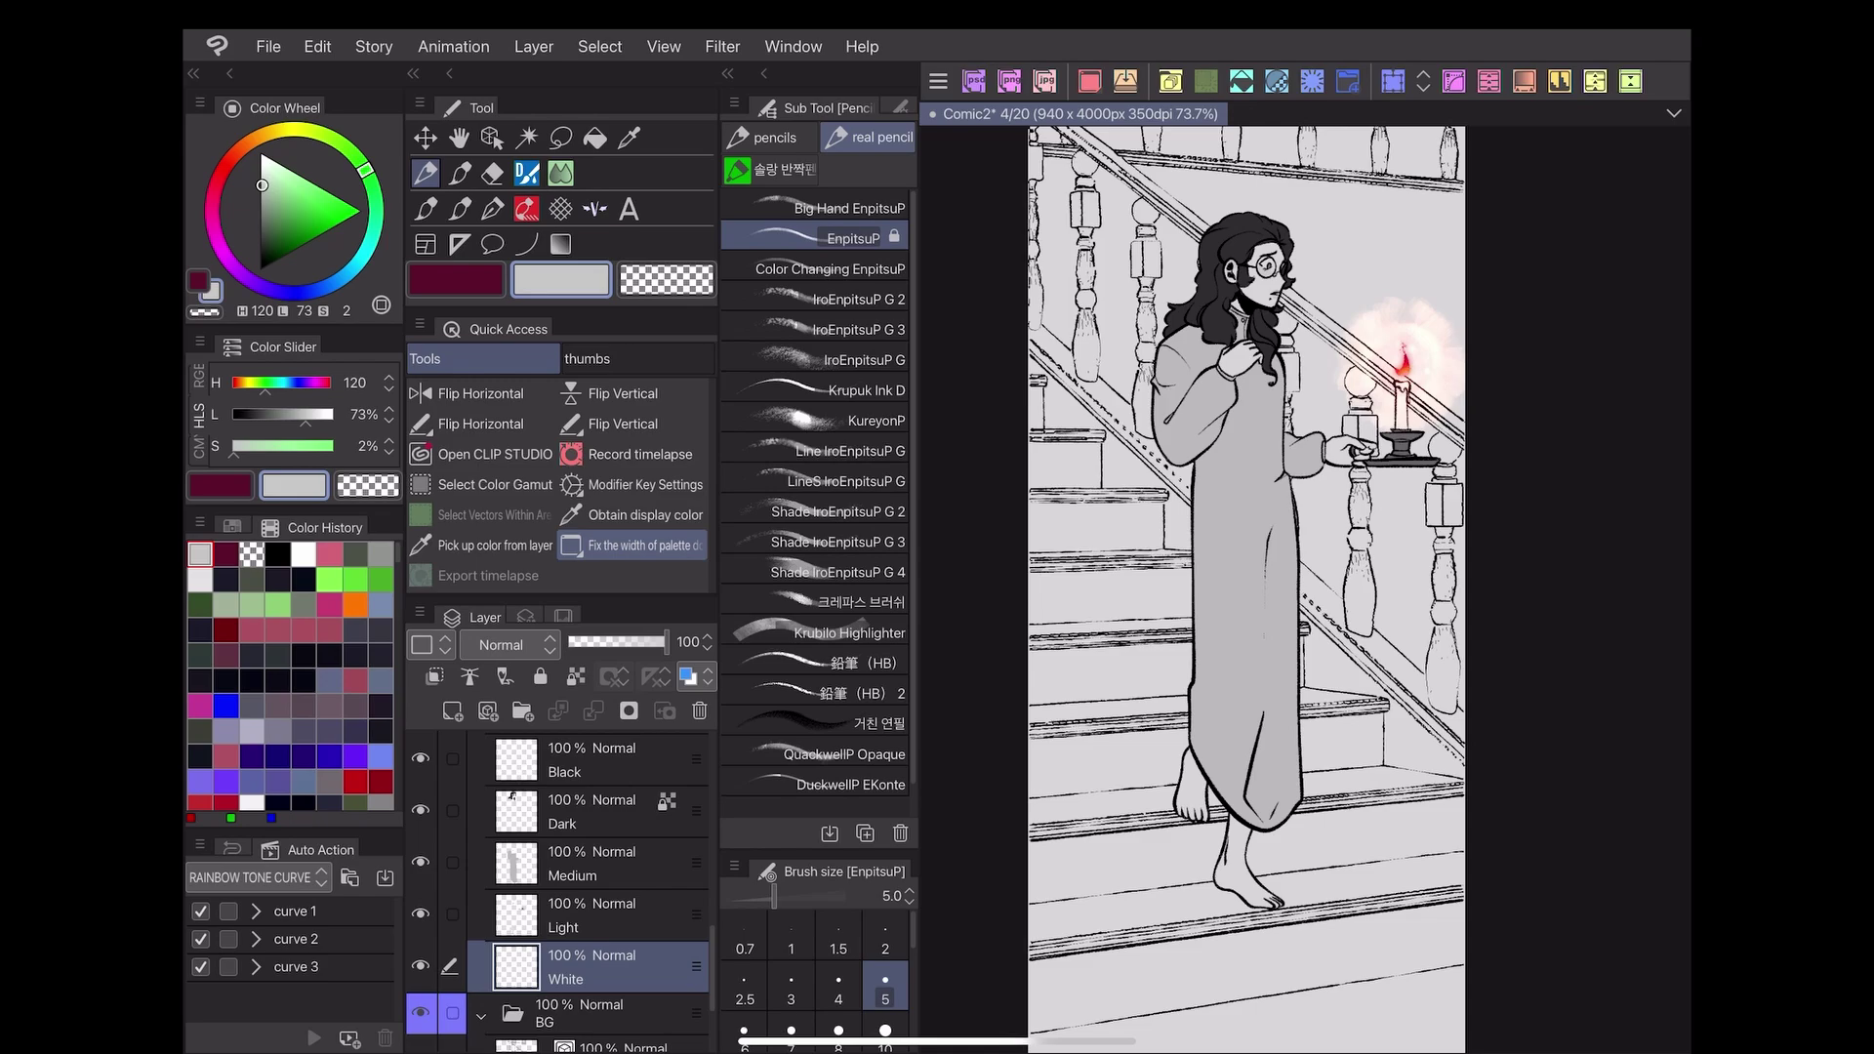
# Give the Dark layer a custom dark grey layer colour.
pyautogui.click(593, 812)
pyautogui.click(425, 644)
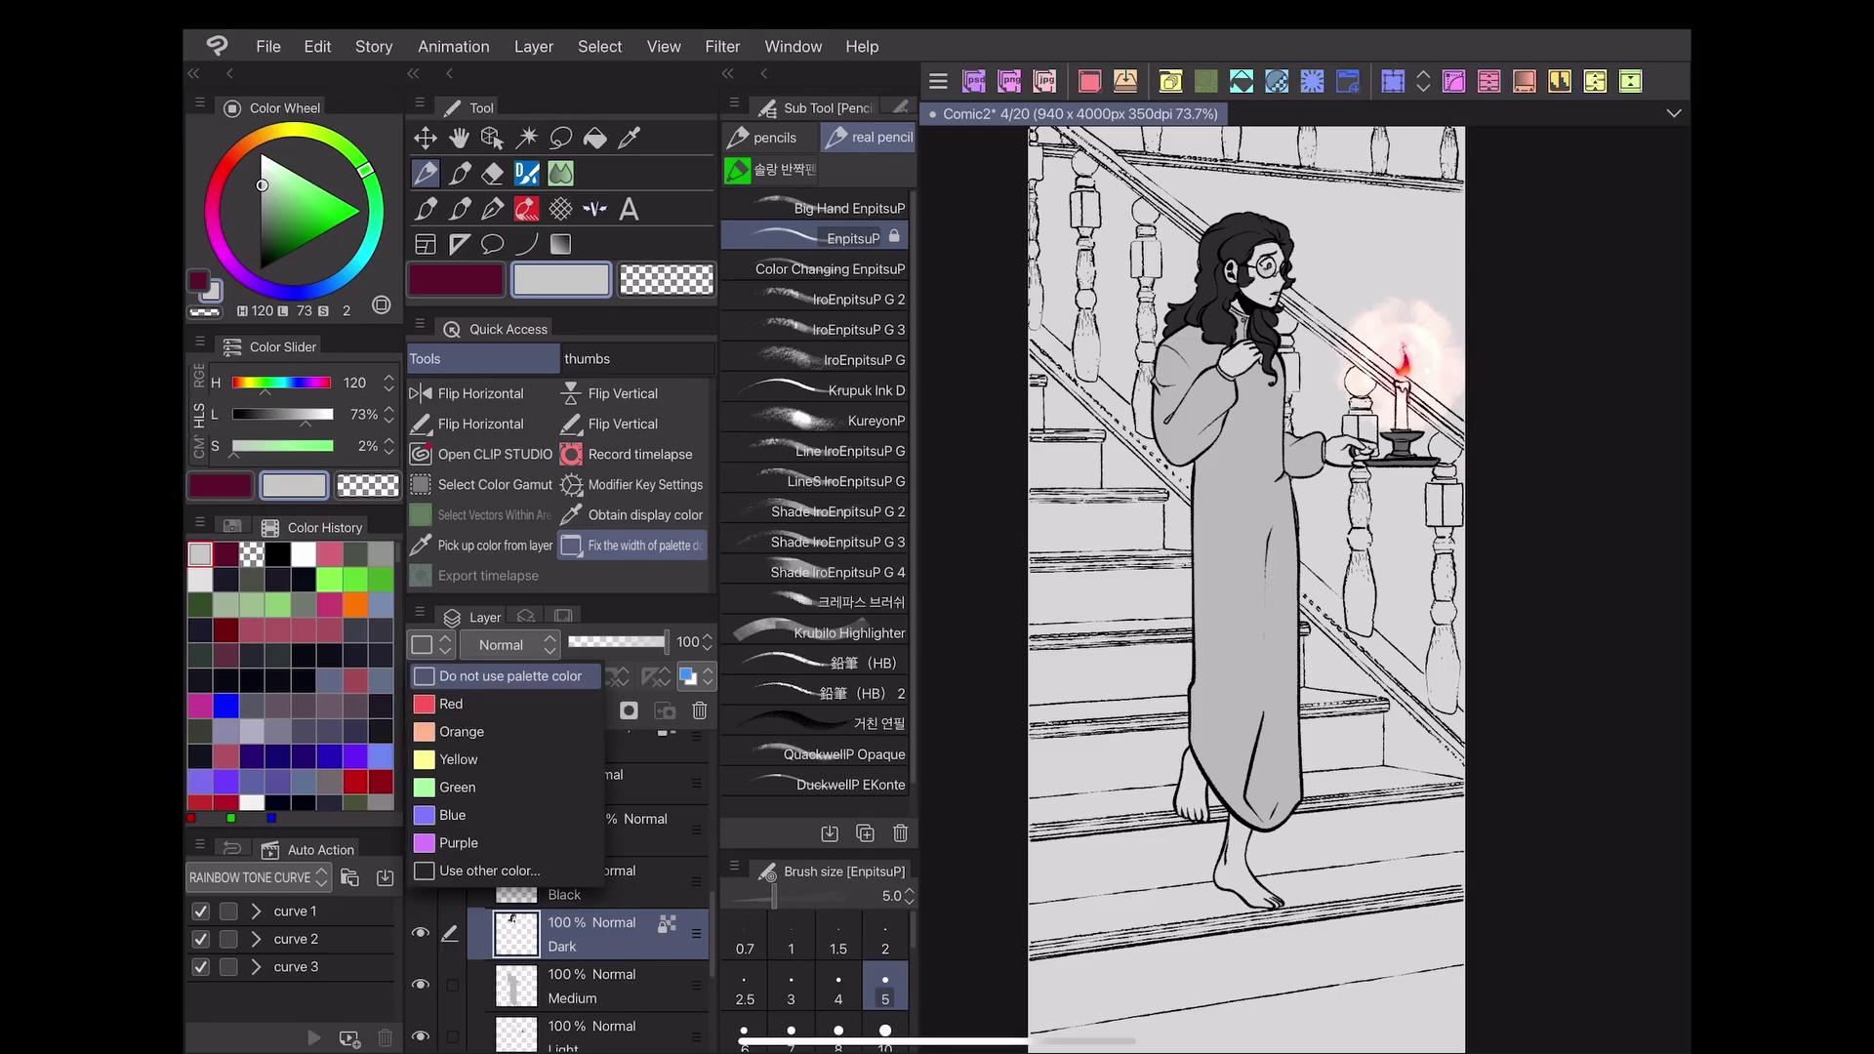
pyautogui.click(489, 871)
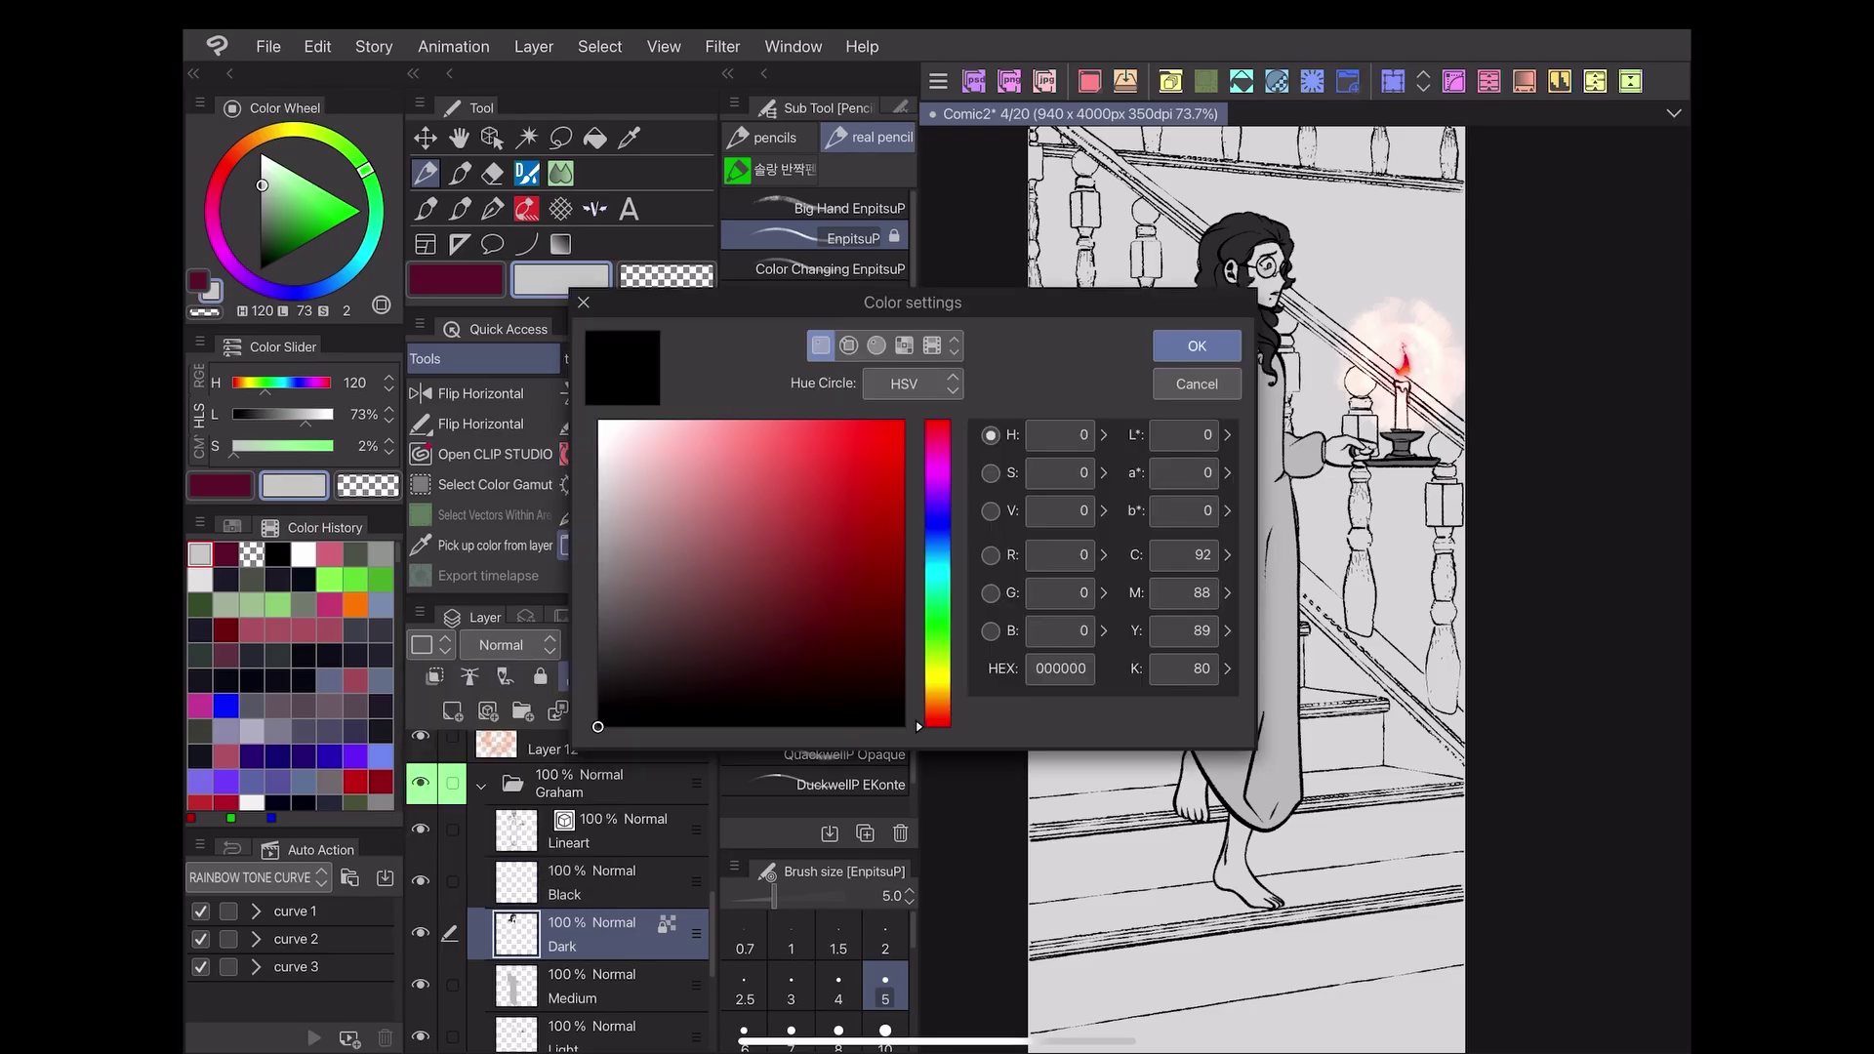
pyautogui.moveTo(598, 717); pyautogui.dragTo(597, 658)
pyautogui.click(1197, 346)
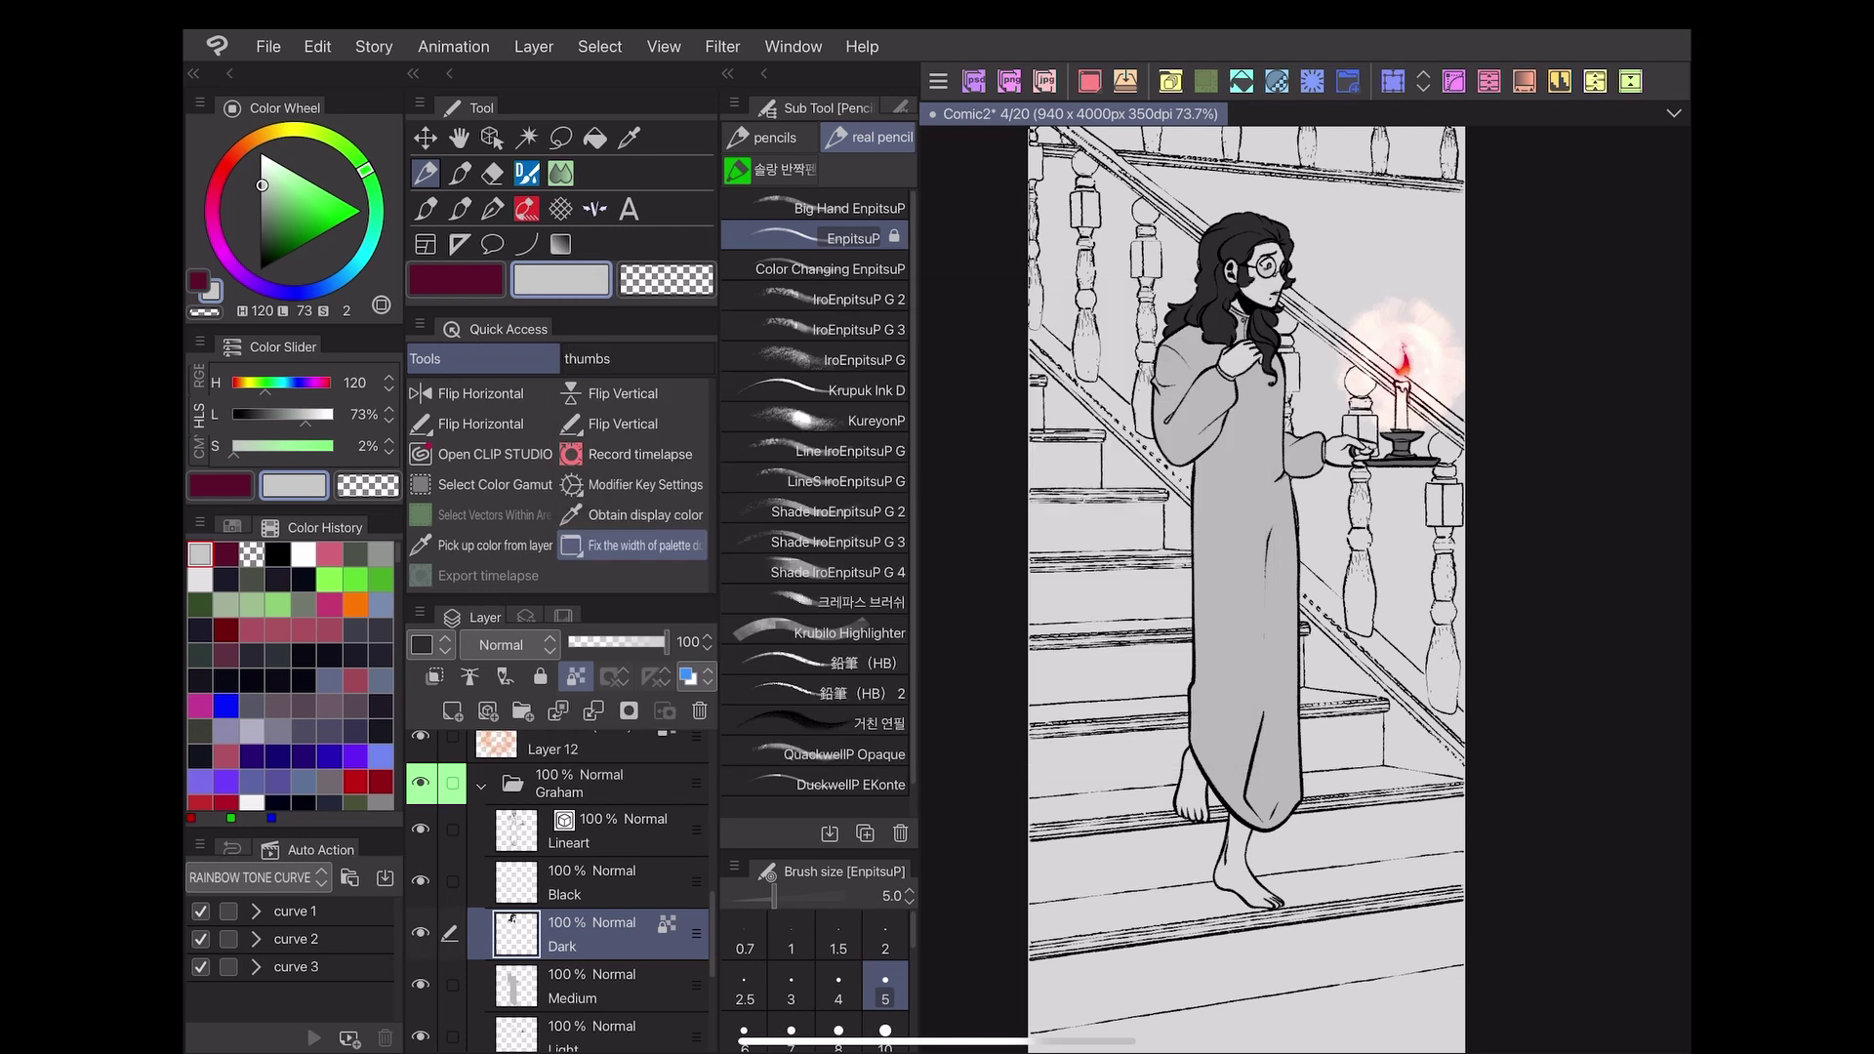
pyautogui.scroll(-1, 586, 878)
# Give the Medium layer a grey 505050 layer colour.
pyautogui.click(585, 920)
pyautogui.click(423, 646)
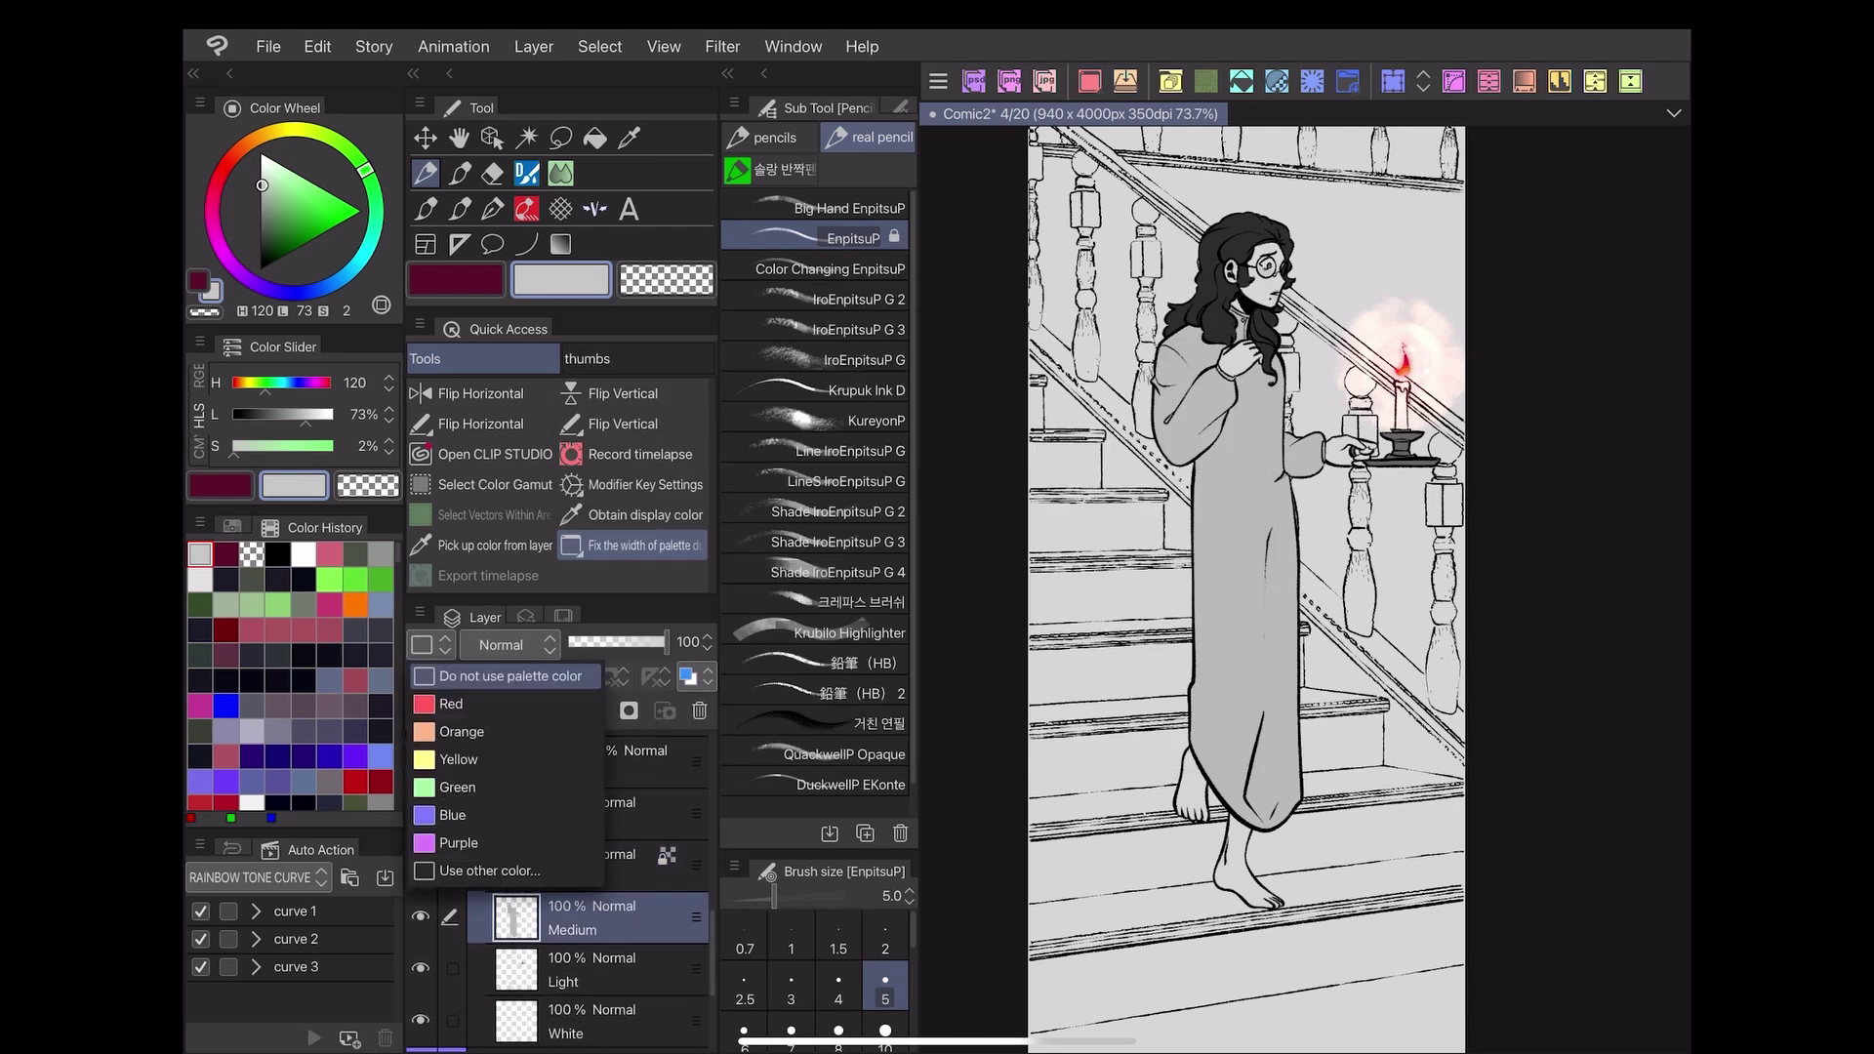
pyautogui.click(489, 871)
pyautogui.moveTo(598, 657); pyautogui.dragTo(598, 630)
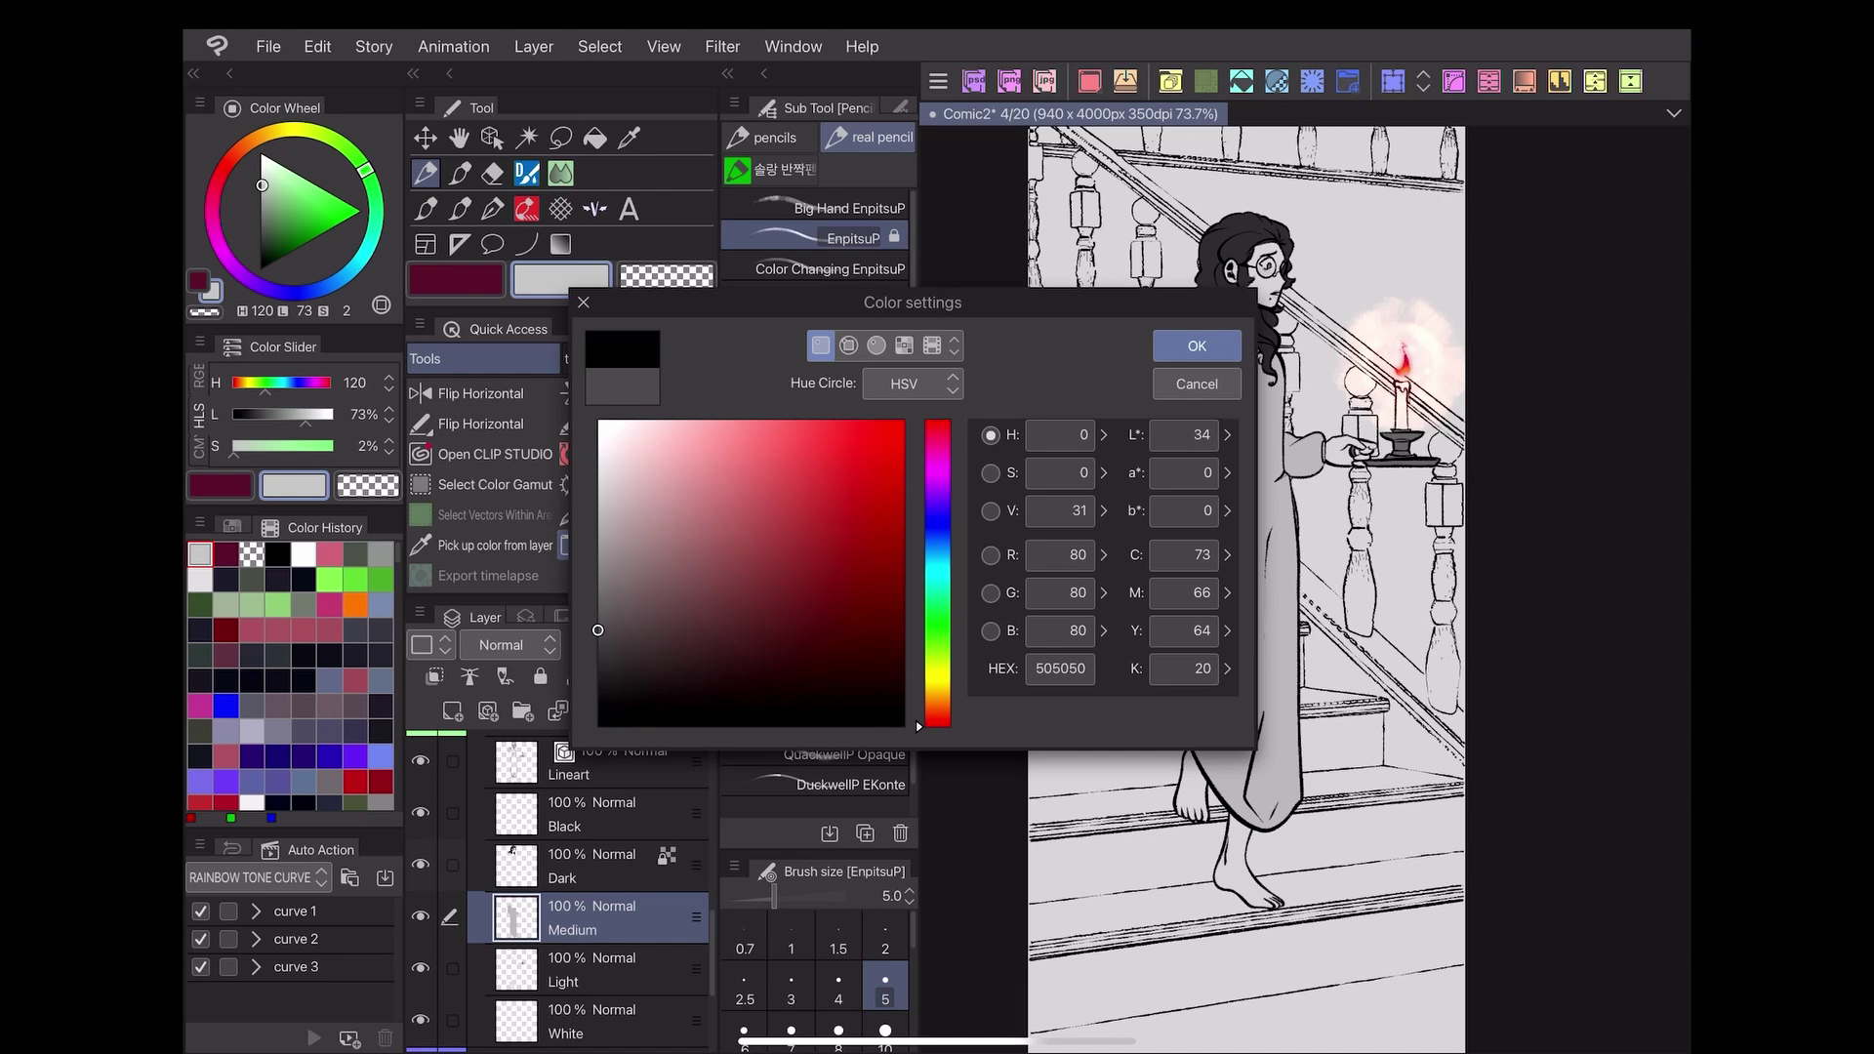
pyautogui.click(1196, 345)
# Set layer colours for the Light, White, Dark and Black layers, using white and black at the ends.
pyautogui.click(586, 969)
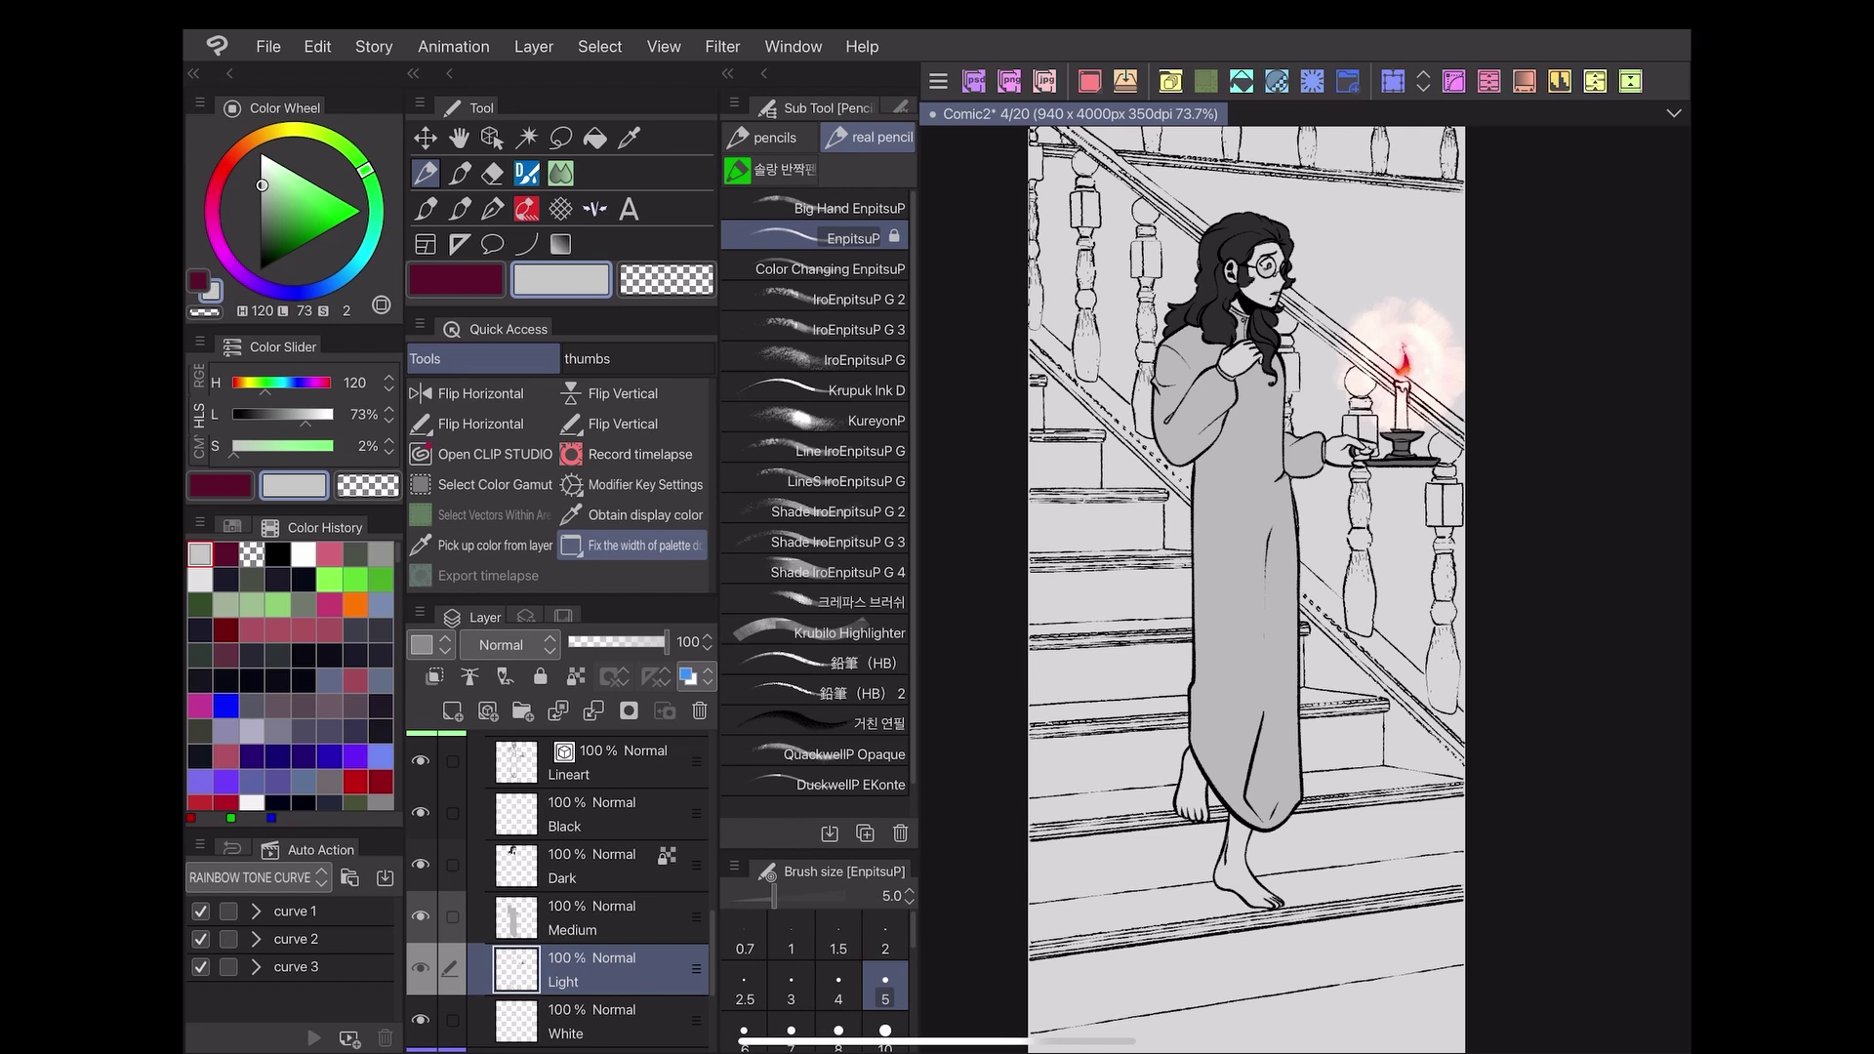
pyautogui.scroll(-1, 559, 892)
pyautogui.click(585, 963)
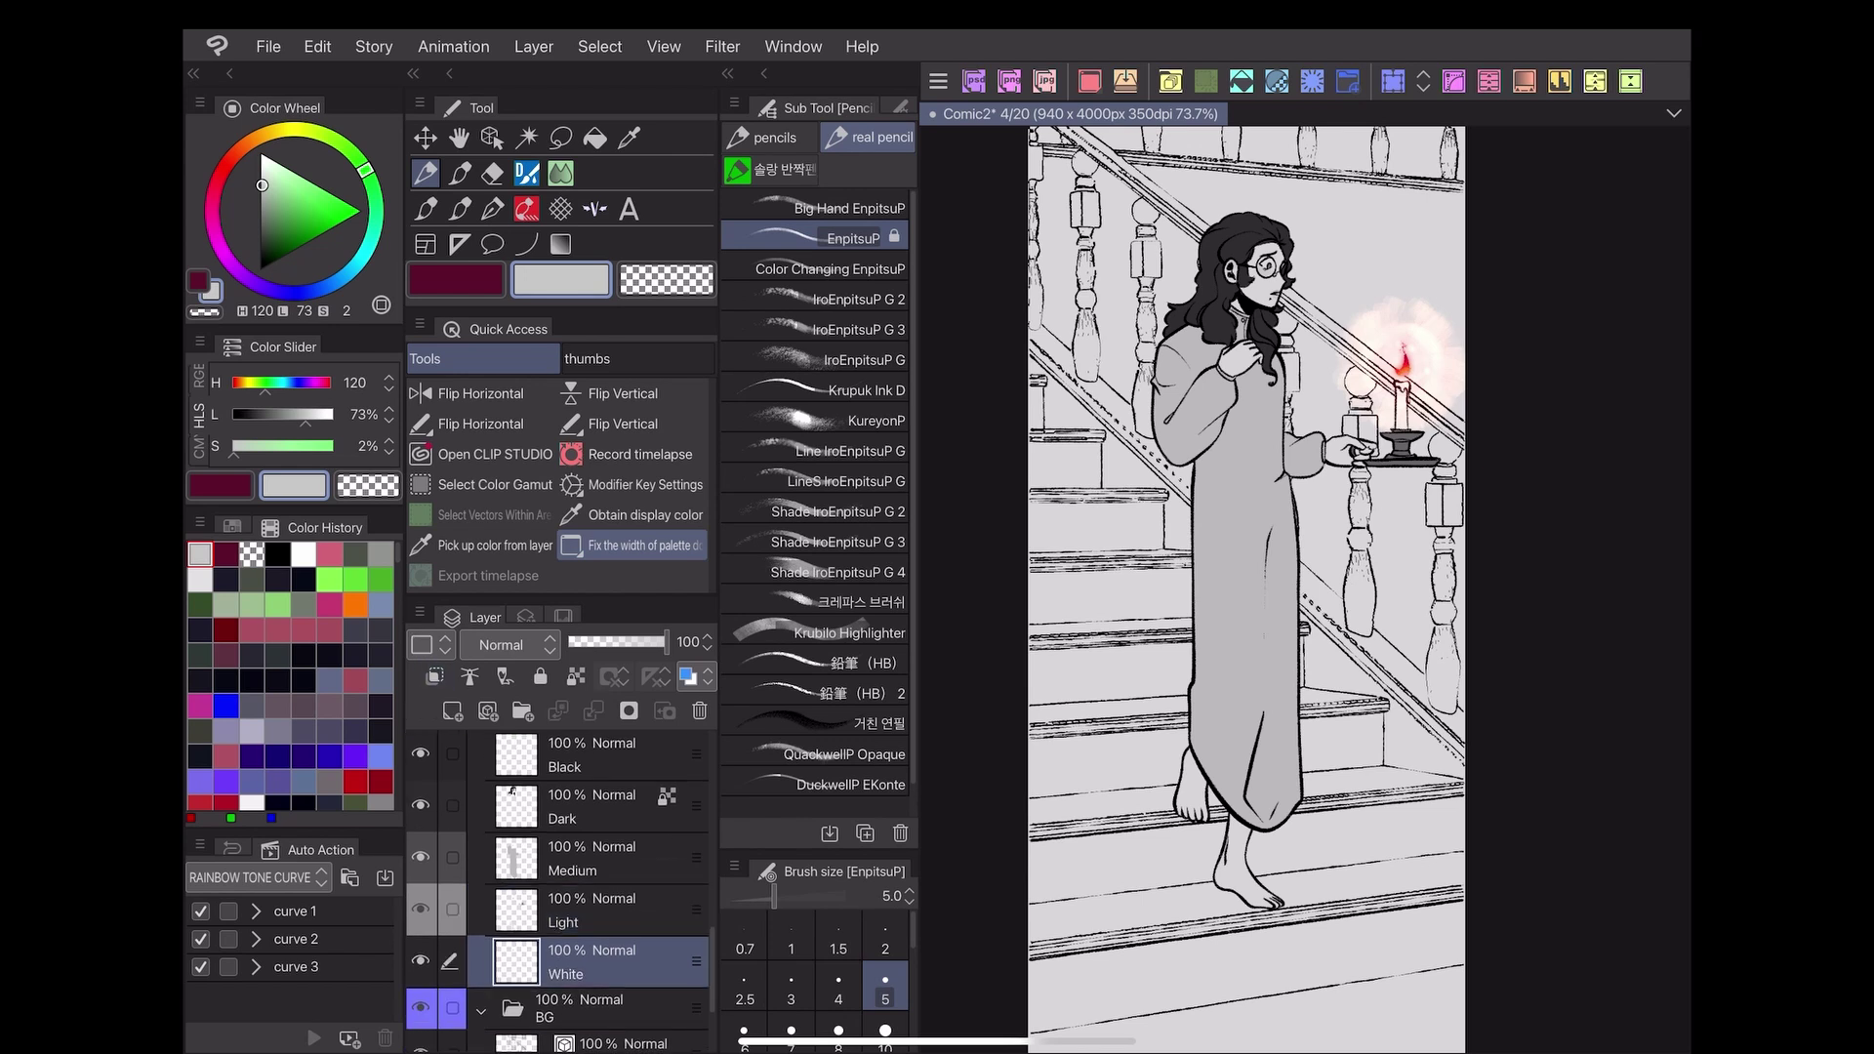
pyautogui.click(1196, 347)
pyautogui.click(585, 808)
pyautogui.click(1197, 345)
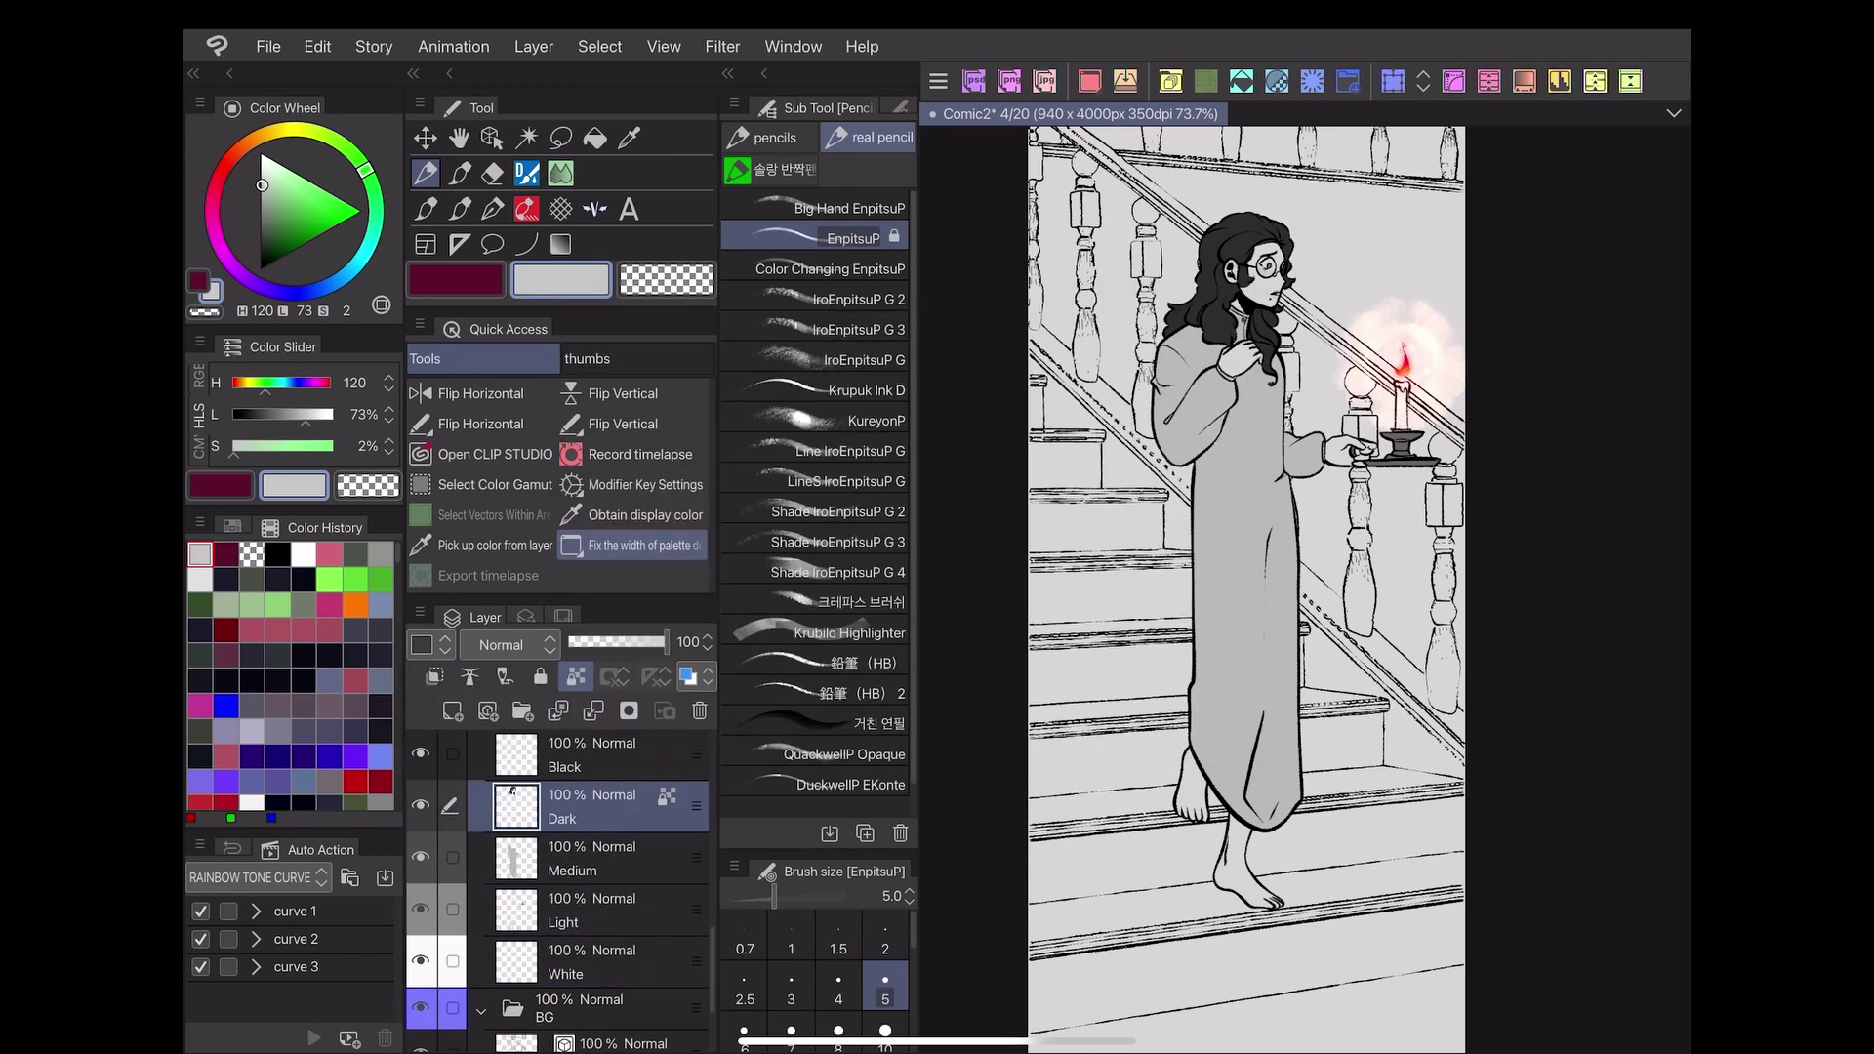
pyautogui.scroll(1, 560, 892)
pyautogui.click(586, 856)
pyautogui.click(1196, 345)
pyautogui.scroll(-1, 560, 892)
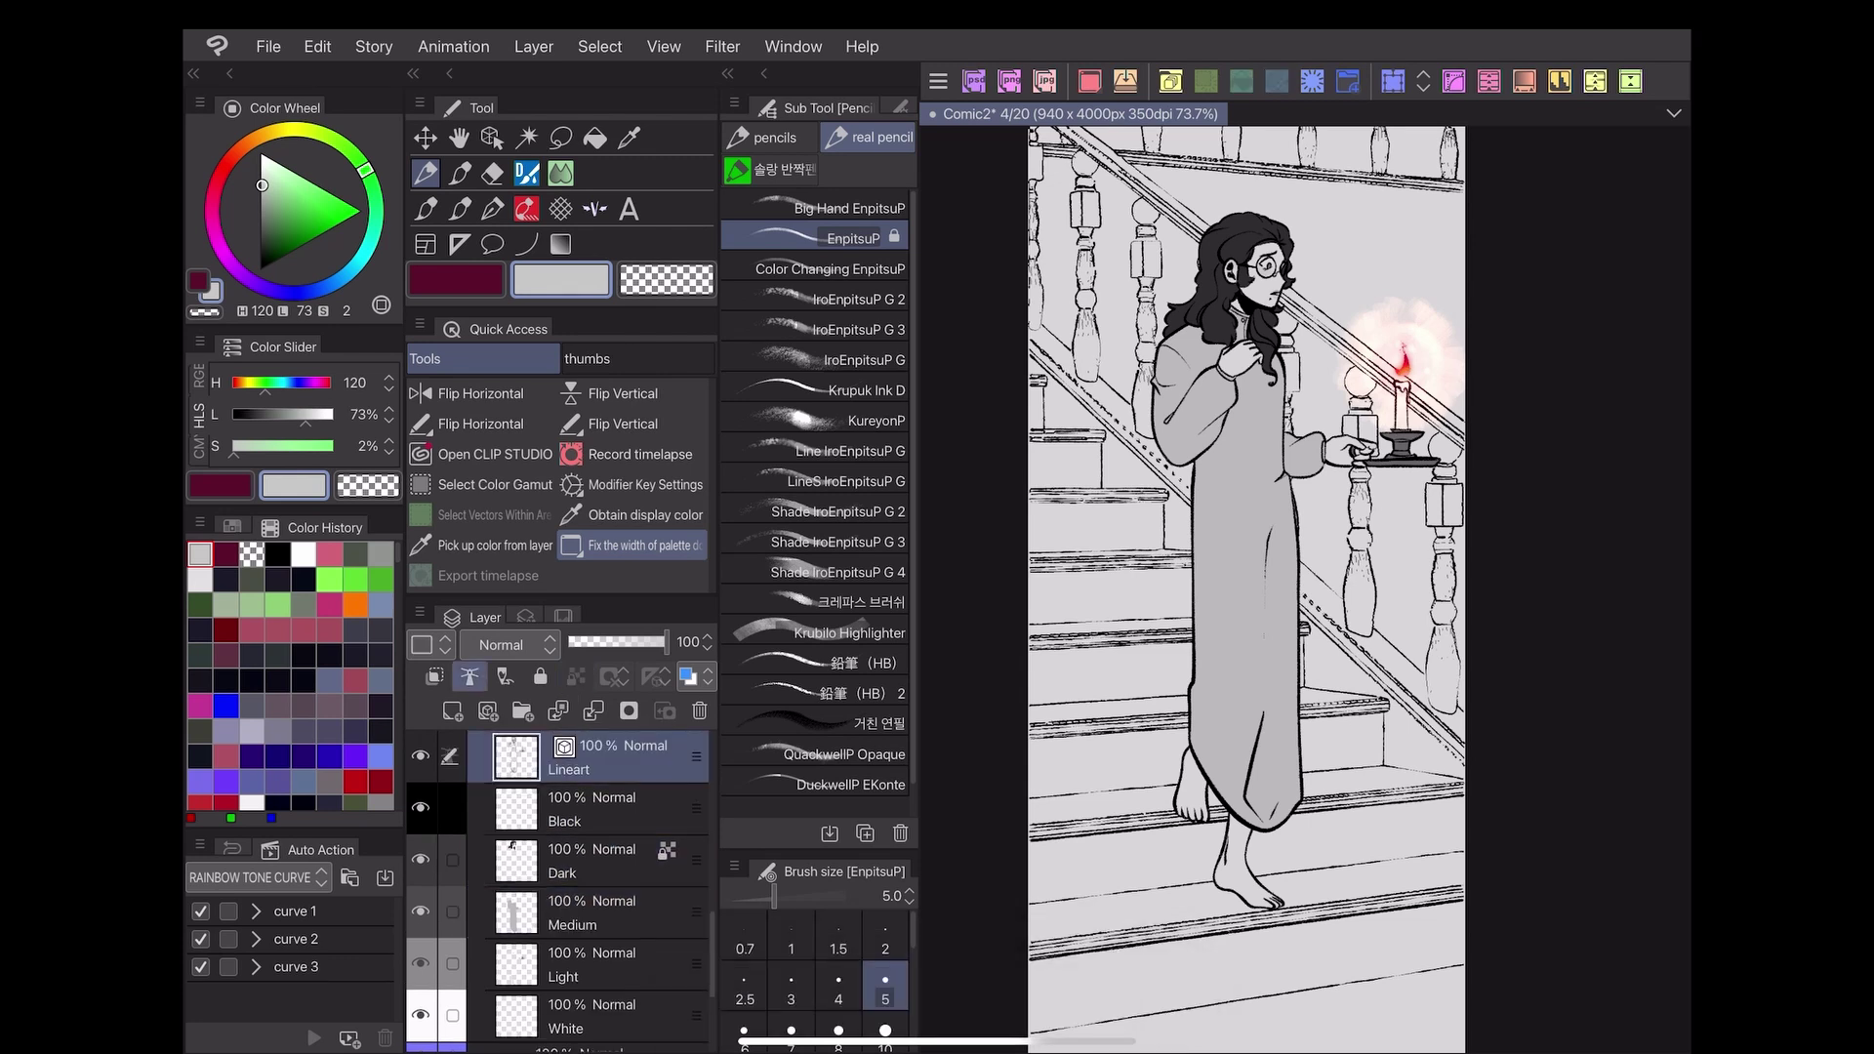
# Turn the Medium layer into an 85 LPI halftone tone.
pyautogui.click(585, 912)
pyautogui.click(526, 617)
pyautogui.click(645, 666)
pyautogui.moveTo(534, 704); pyautogui.dragTo(568, 702)
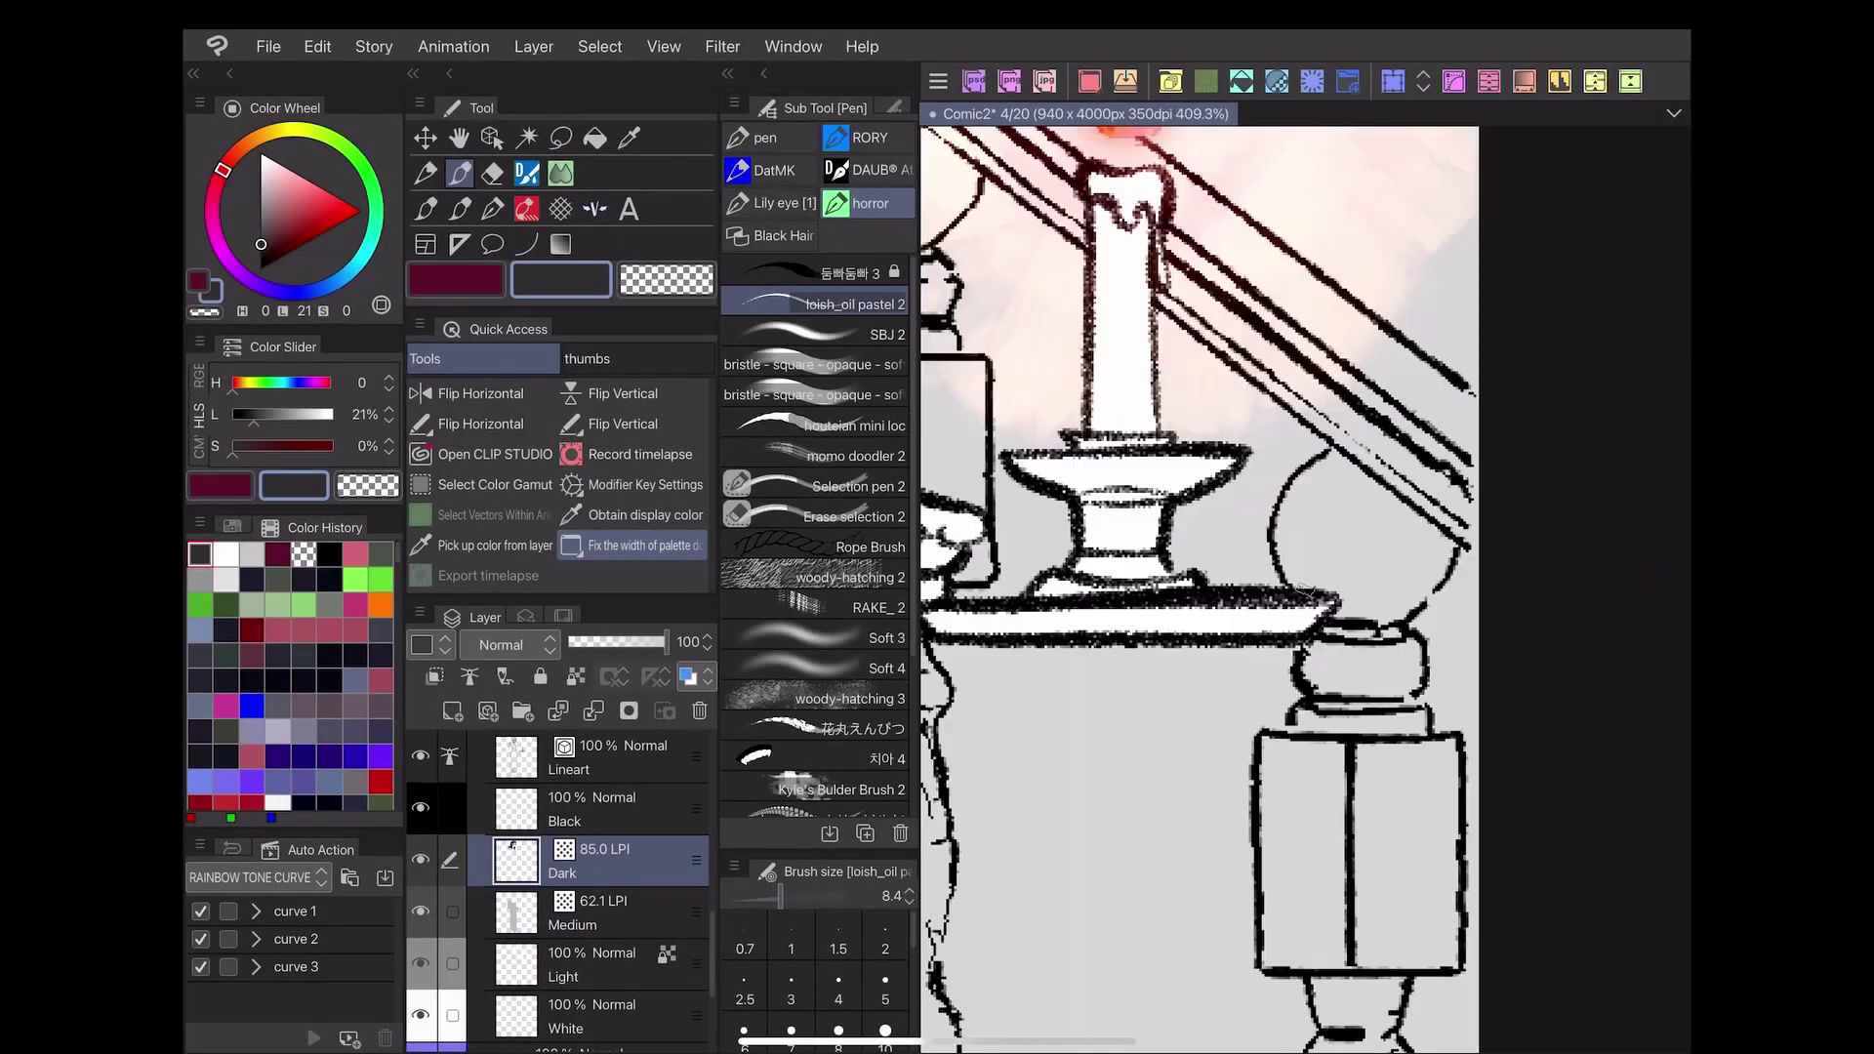
# Fill the candle holder with grey tone using a larger brush.
pyautogui.moveTo(1025, 469); pyautogui.dragTo(1128, 557)
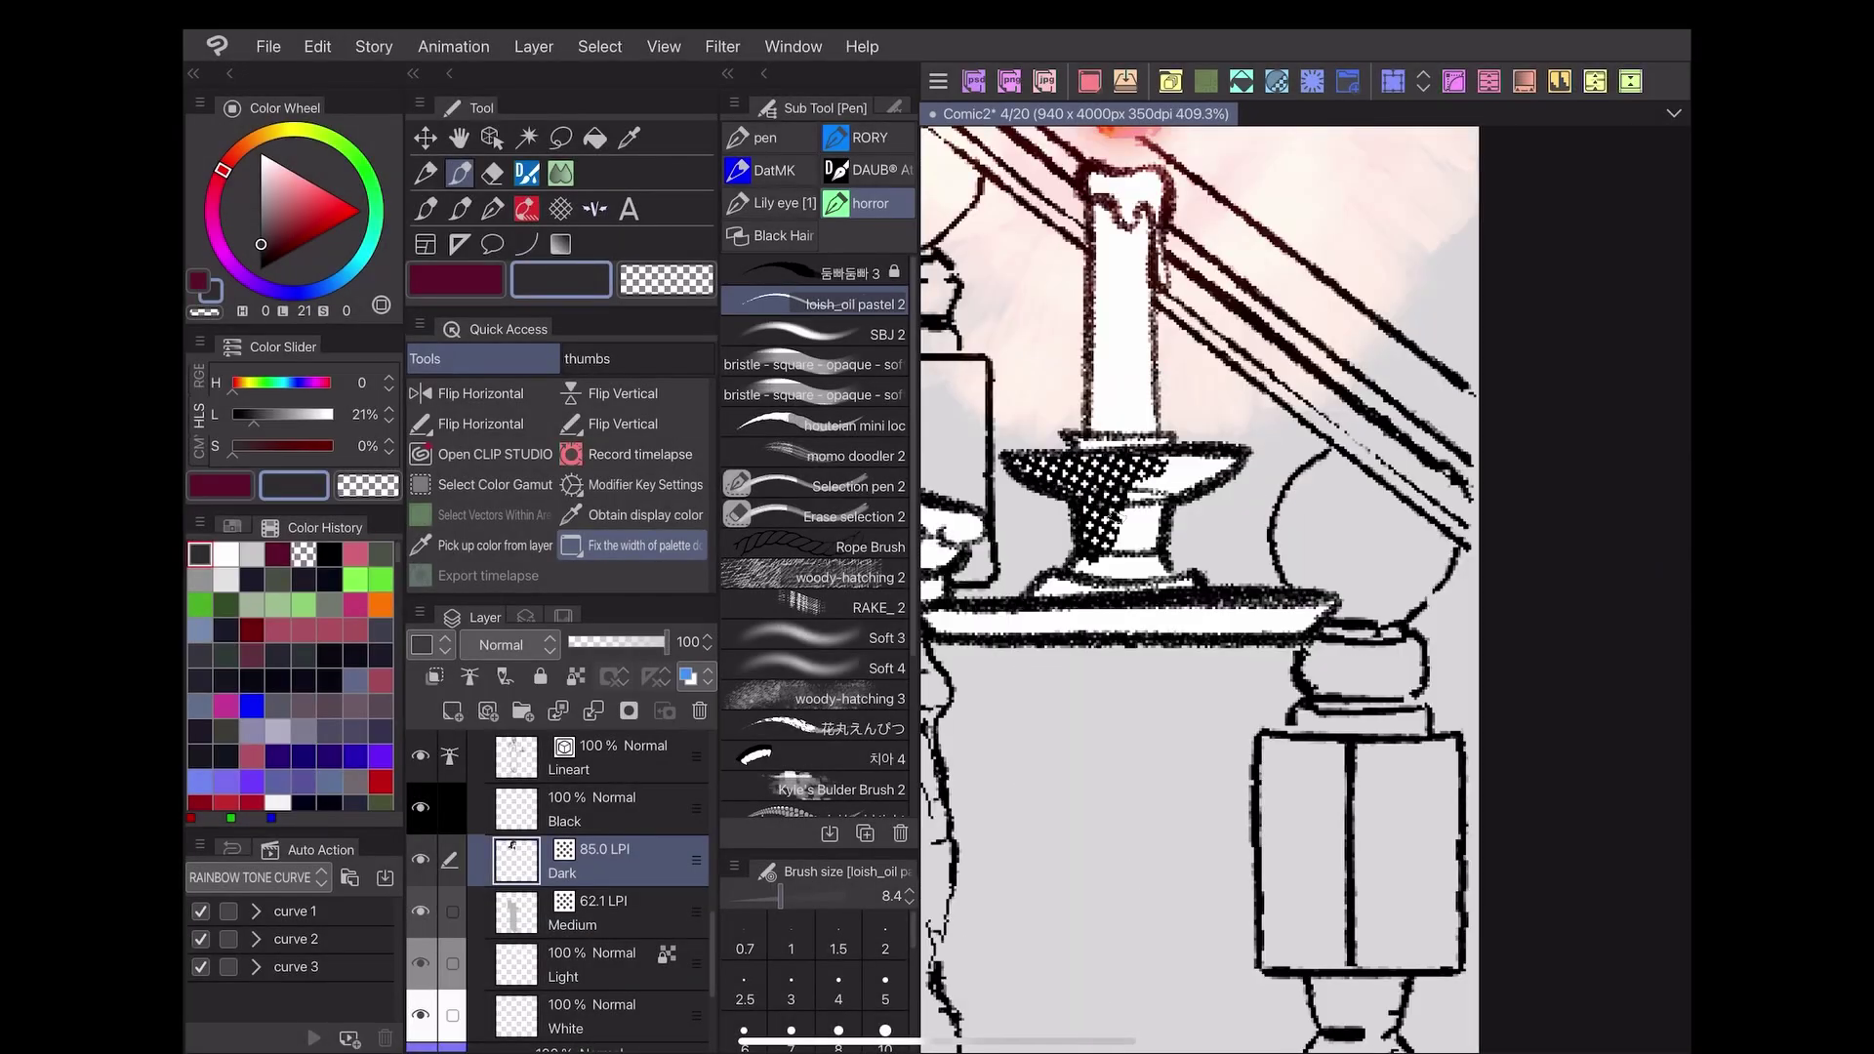
pyautogui.moveTo(1114, 461); pyautogui.dragTo(1040, 593)
pyautogui.scroll(-5, 1184, 577)
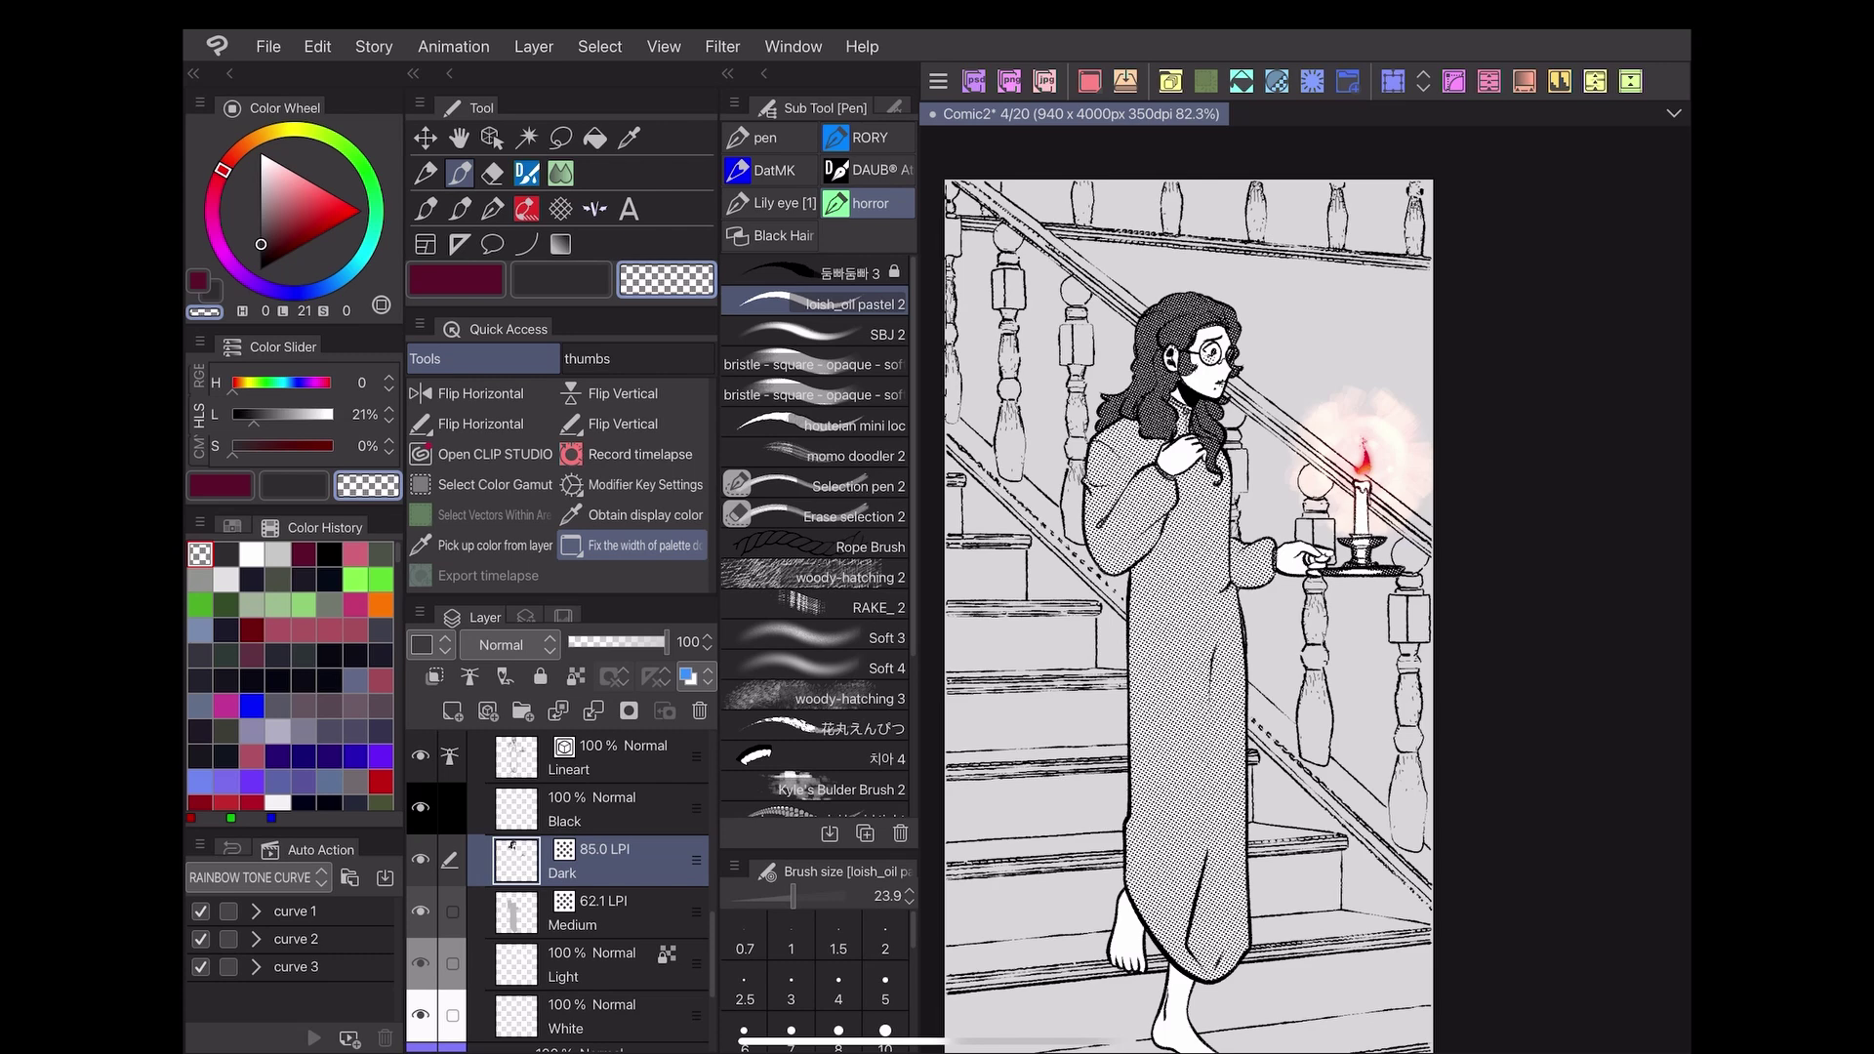
pyautogui.scroll(6, 1088, 293)
pyautogui.click(560, 281)
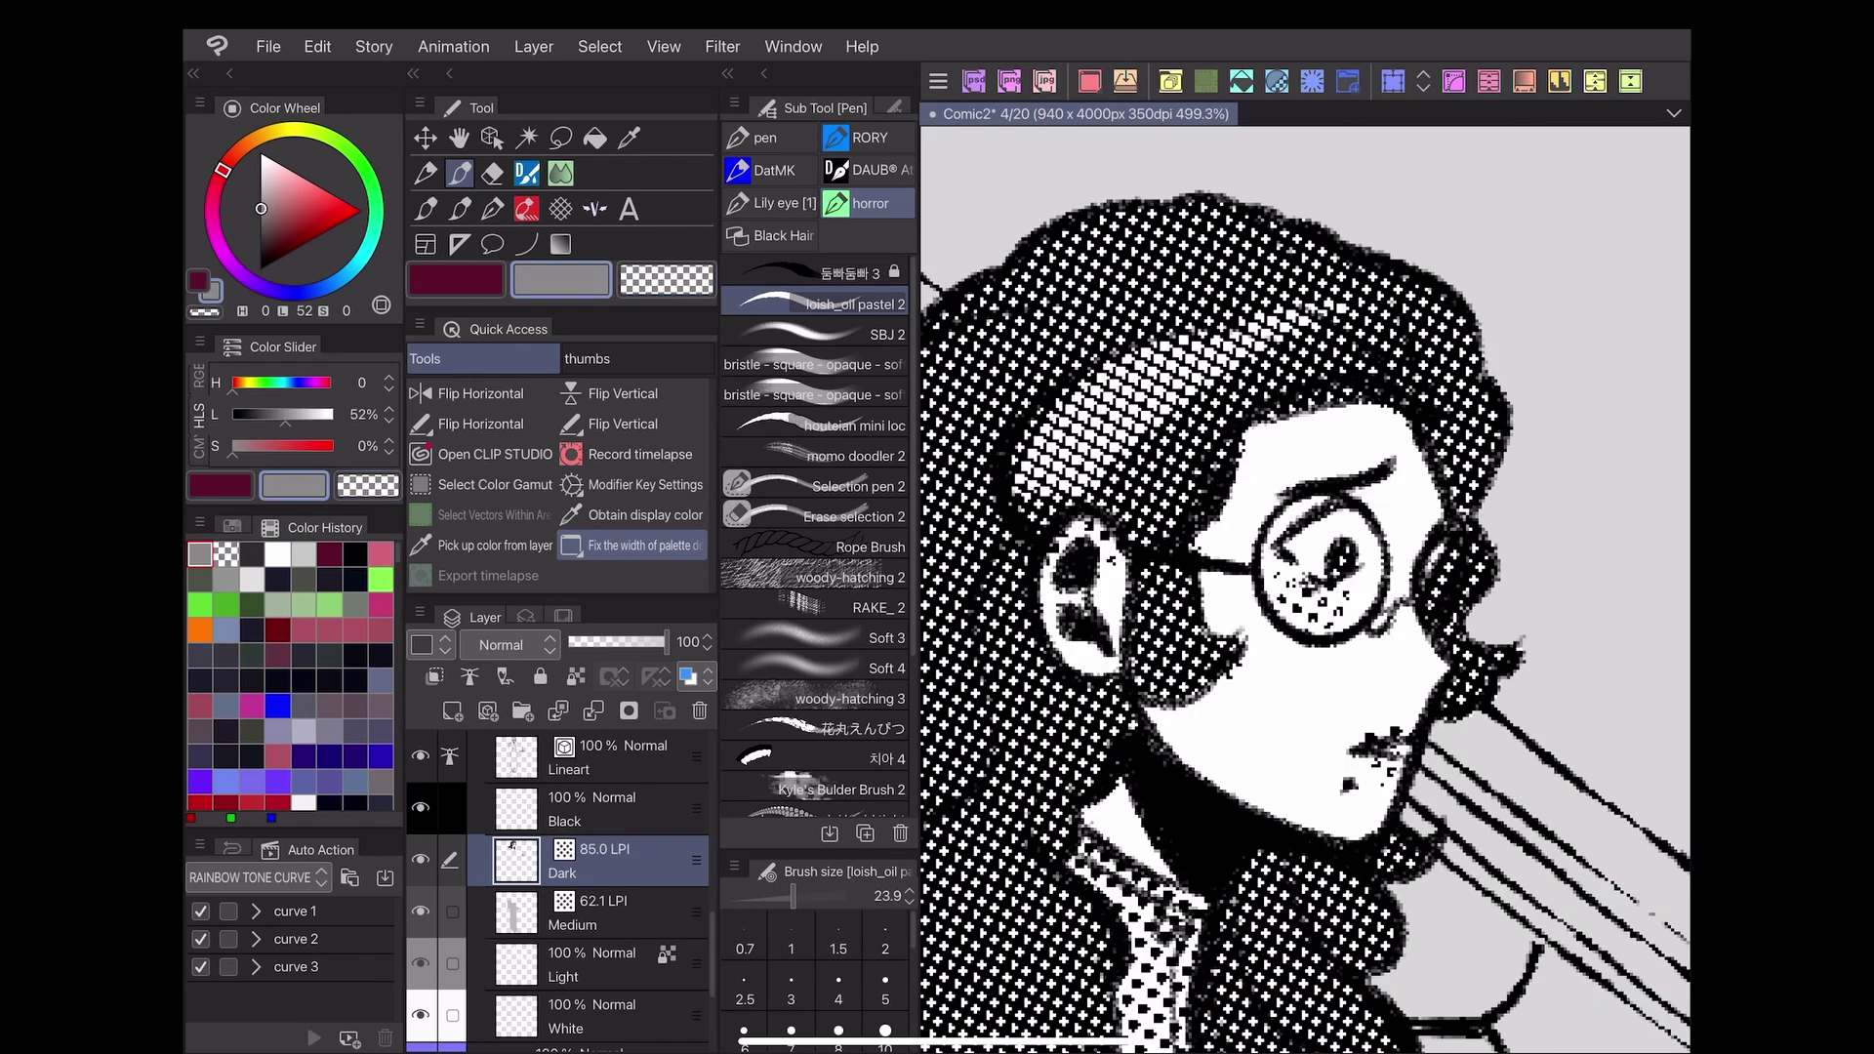
pyautogui.scroll(-2, 1304, 616)
pyautogui.scroll(-5, 1307, 586)
pyautogui.click(585, 911)
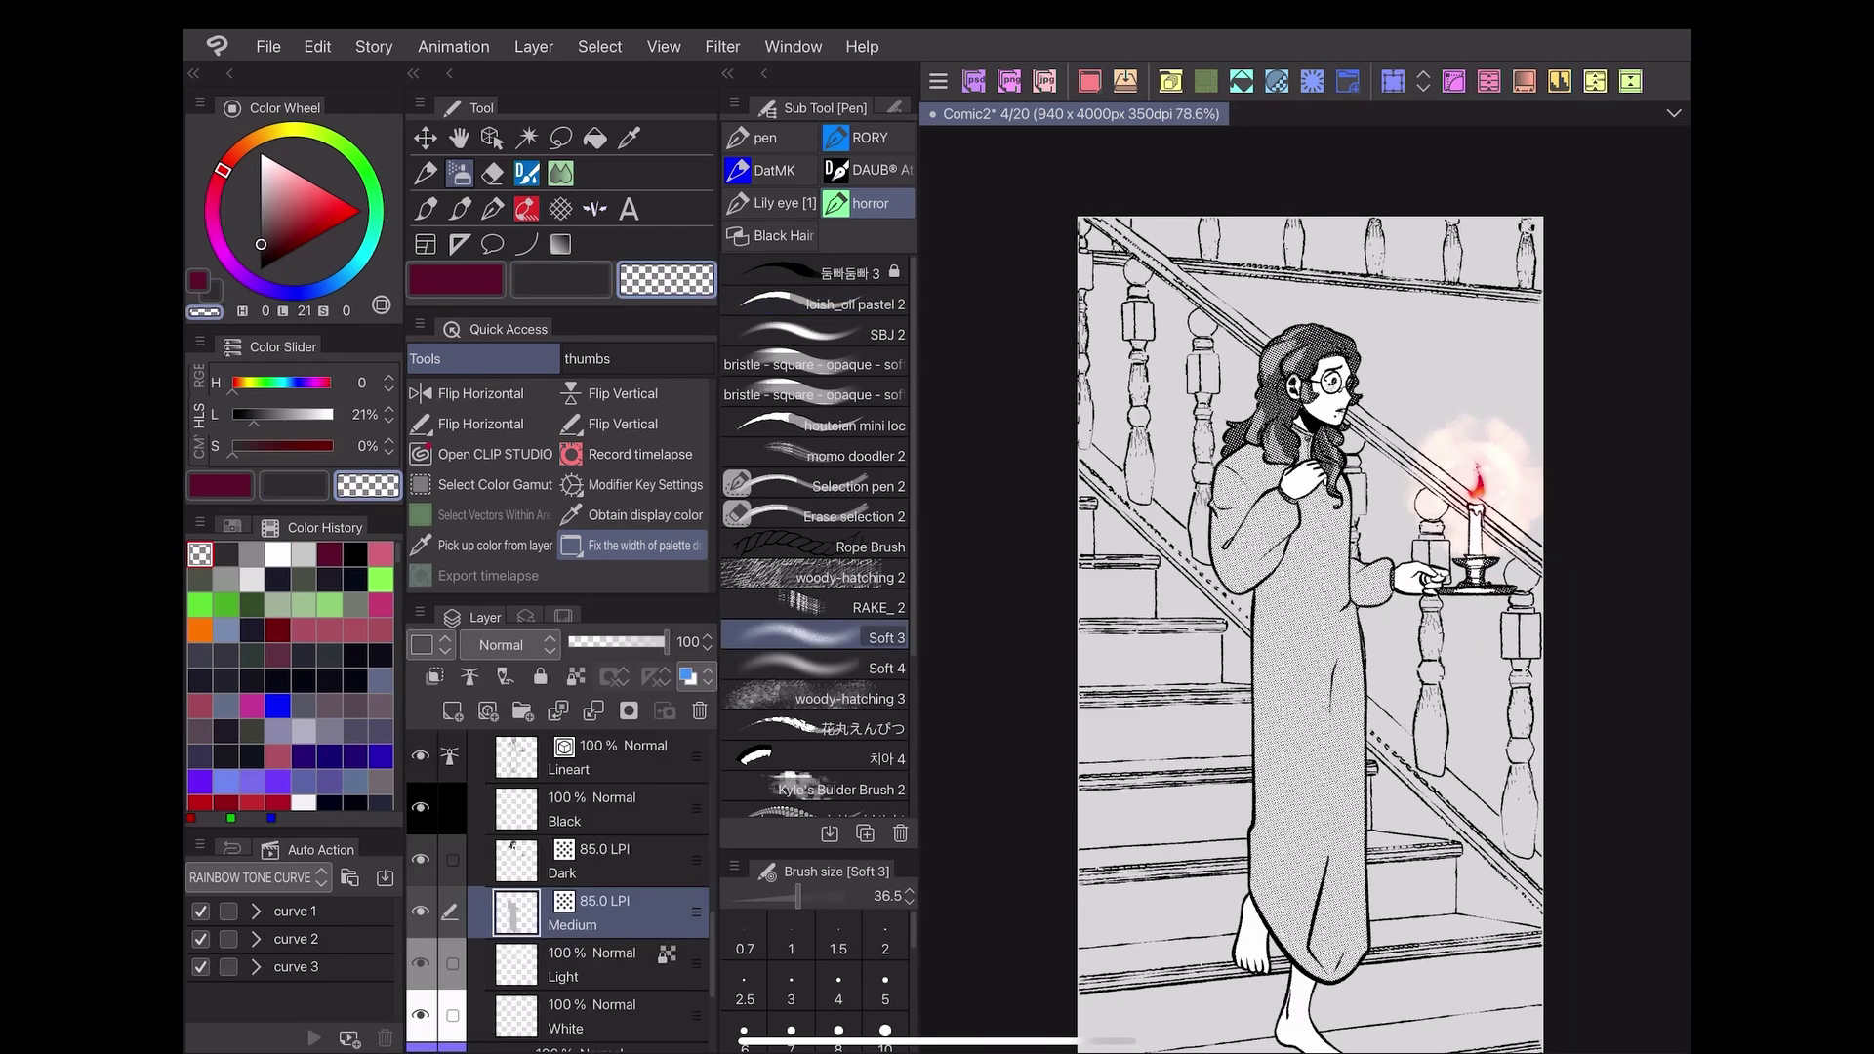
pyautogui.click(561, 208)
pyautogui.click(813, 619)
pyautogui.scroll(-2, 1300, 586)
# Scrape fine white cross-hatching into the dress tone and sleeve.
pyautogui.click(560, 279)
pyautogui.moveTo(824, 895); pyautogui.dragTo(809, 895)
pyautogui.moveTo(1289, 574); pyautogui.dragTo(1318, 607)
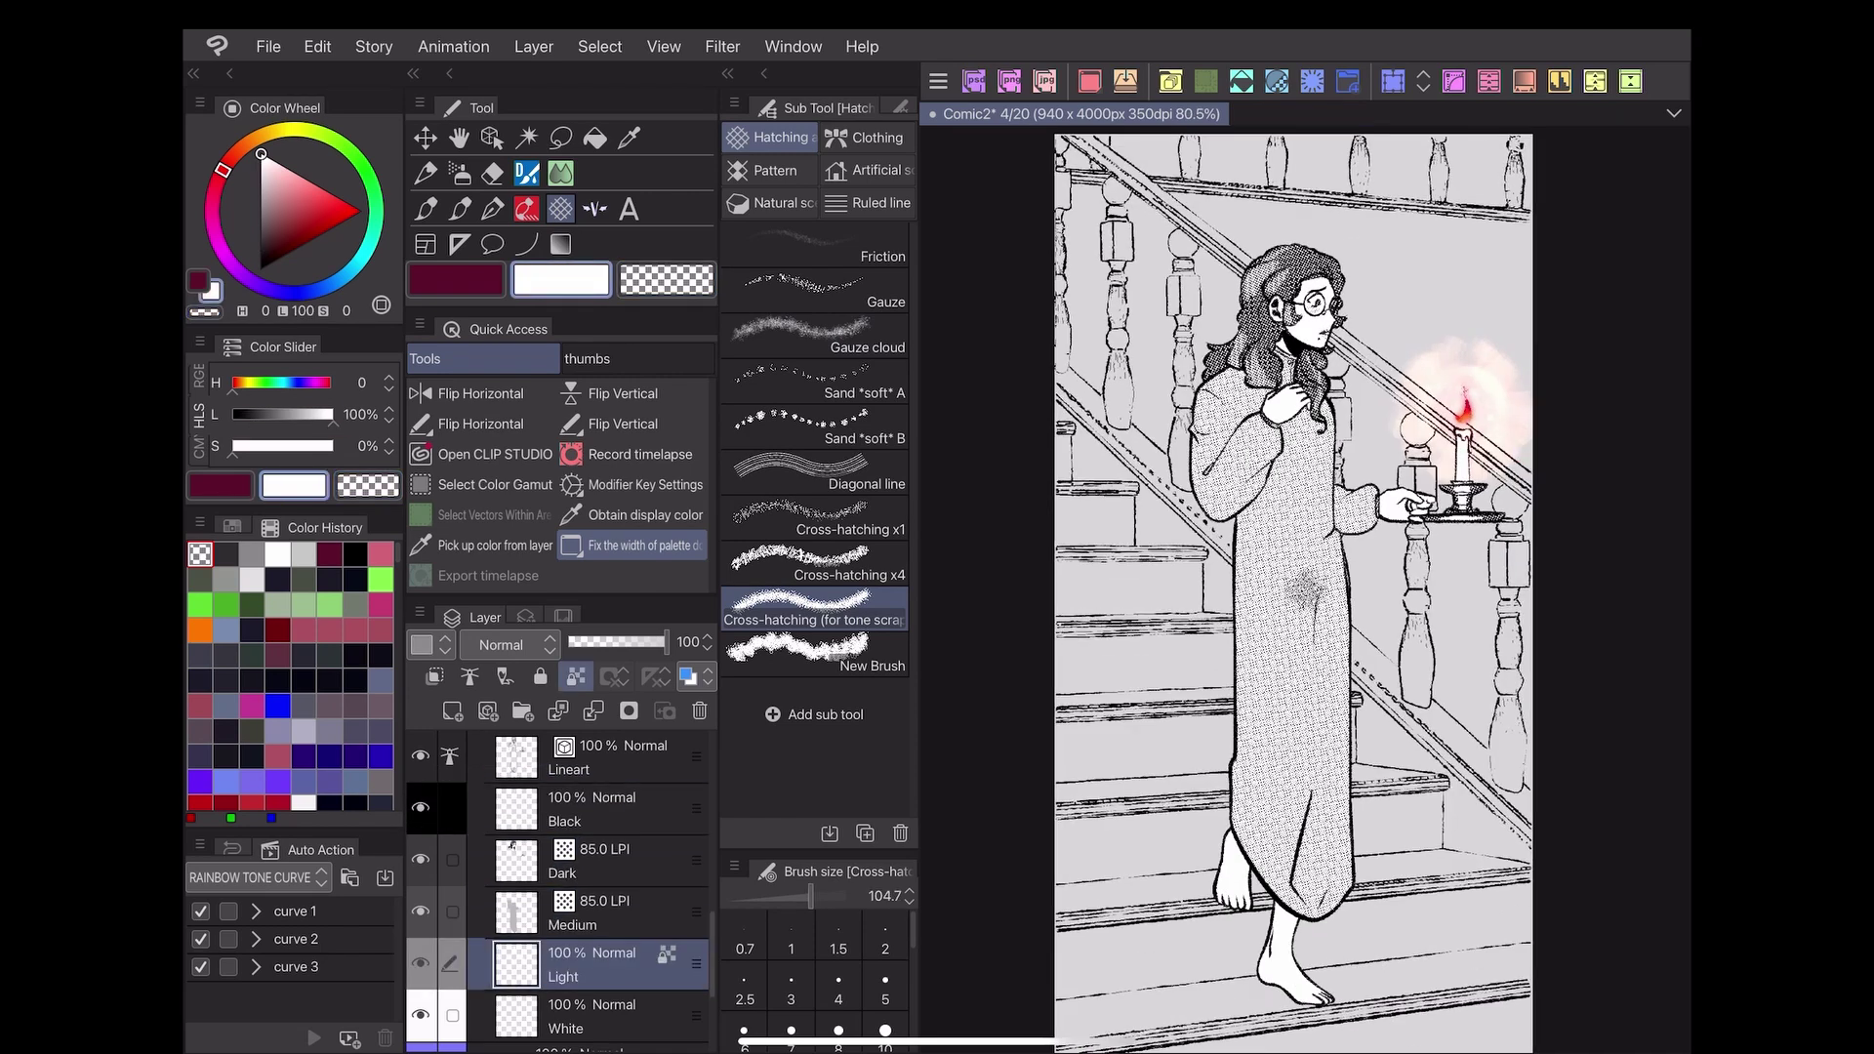
pyautogui.scroll(3, 1297, 586)
pyautogui.moveTo(809, 895); pyautogui.dragTo(802, 896)
pyautogui.scroll(2, 1303, 587)
pyautogui.moveTo(1055, 411)
pyautogui.mouseDown()
pyautogui.moveTo(1114, 498)
pyautogui.moveTo(1187, 542)
pyautogui.mouseUp()
pyautogui.scroll(-3, 1303, 587)
pyautogui.scroll(1, 1230, 586)
# Add more white hatching strokes down the length of the dress.
pyautogui.moveTo(1157, 454); pyautogui.dragTo(1202, 1011)
pyautogui.moveTo(1179, 469); pyautogui.dragTo(1187, 718)
pyautogui.moveTo(1186, 586); pyautogui.dragTo(1193, 1012)
pyautogui.moveTo(1150, 265)
pyautogui.mouseDown()
pyautogui.moveTo(1172, 440)
pyautogui.moveTo(1231, 484)
pyautogui.mouseUp()
pyautogui.scroll(-2, 1216, 587)
pyautogui.scroll(3, 1215, 586)
pyautogui.scroll(-3, 1303, 586)
pyautogui.scroll(5, 1303, 586)
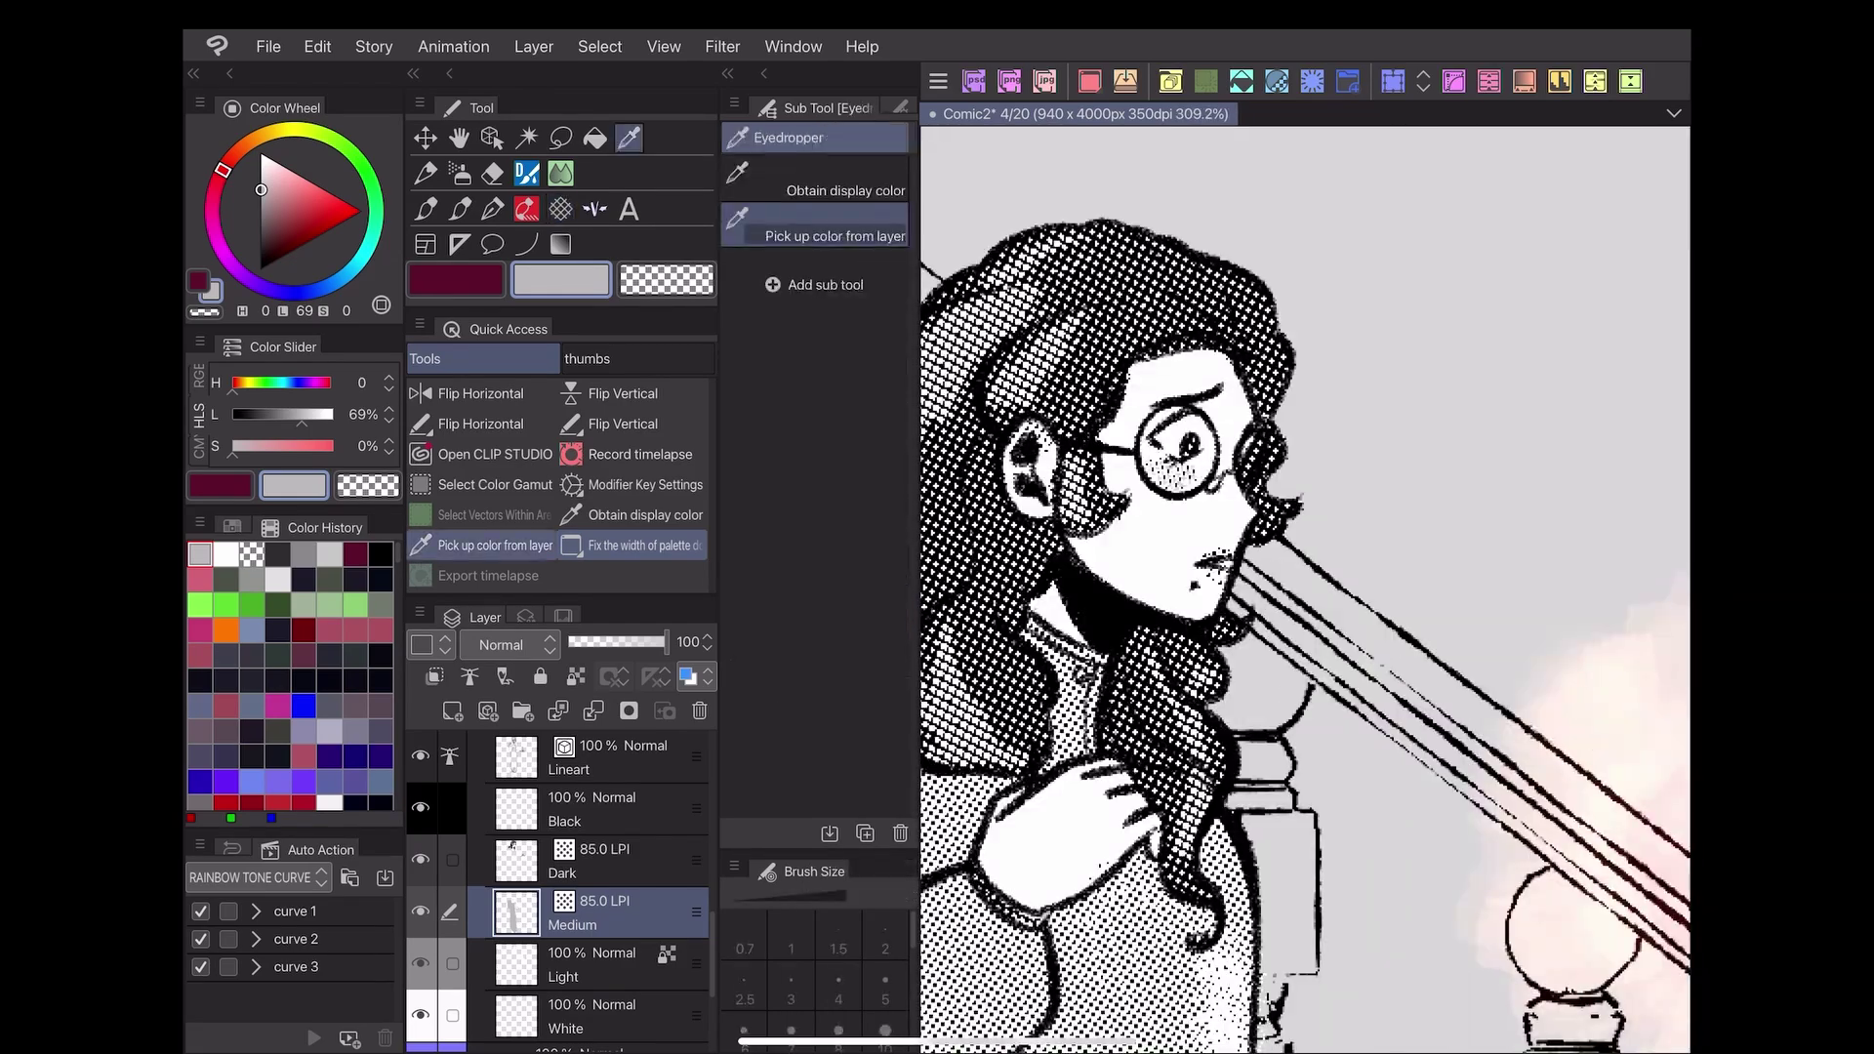
pyautogui.click(585, 862)
pyautogui.scroll(-3, 1306, 587)
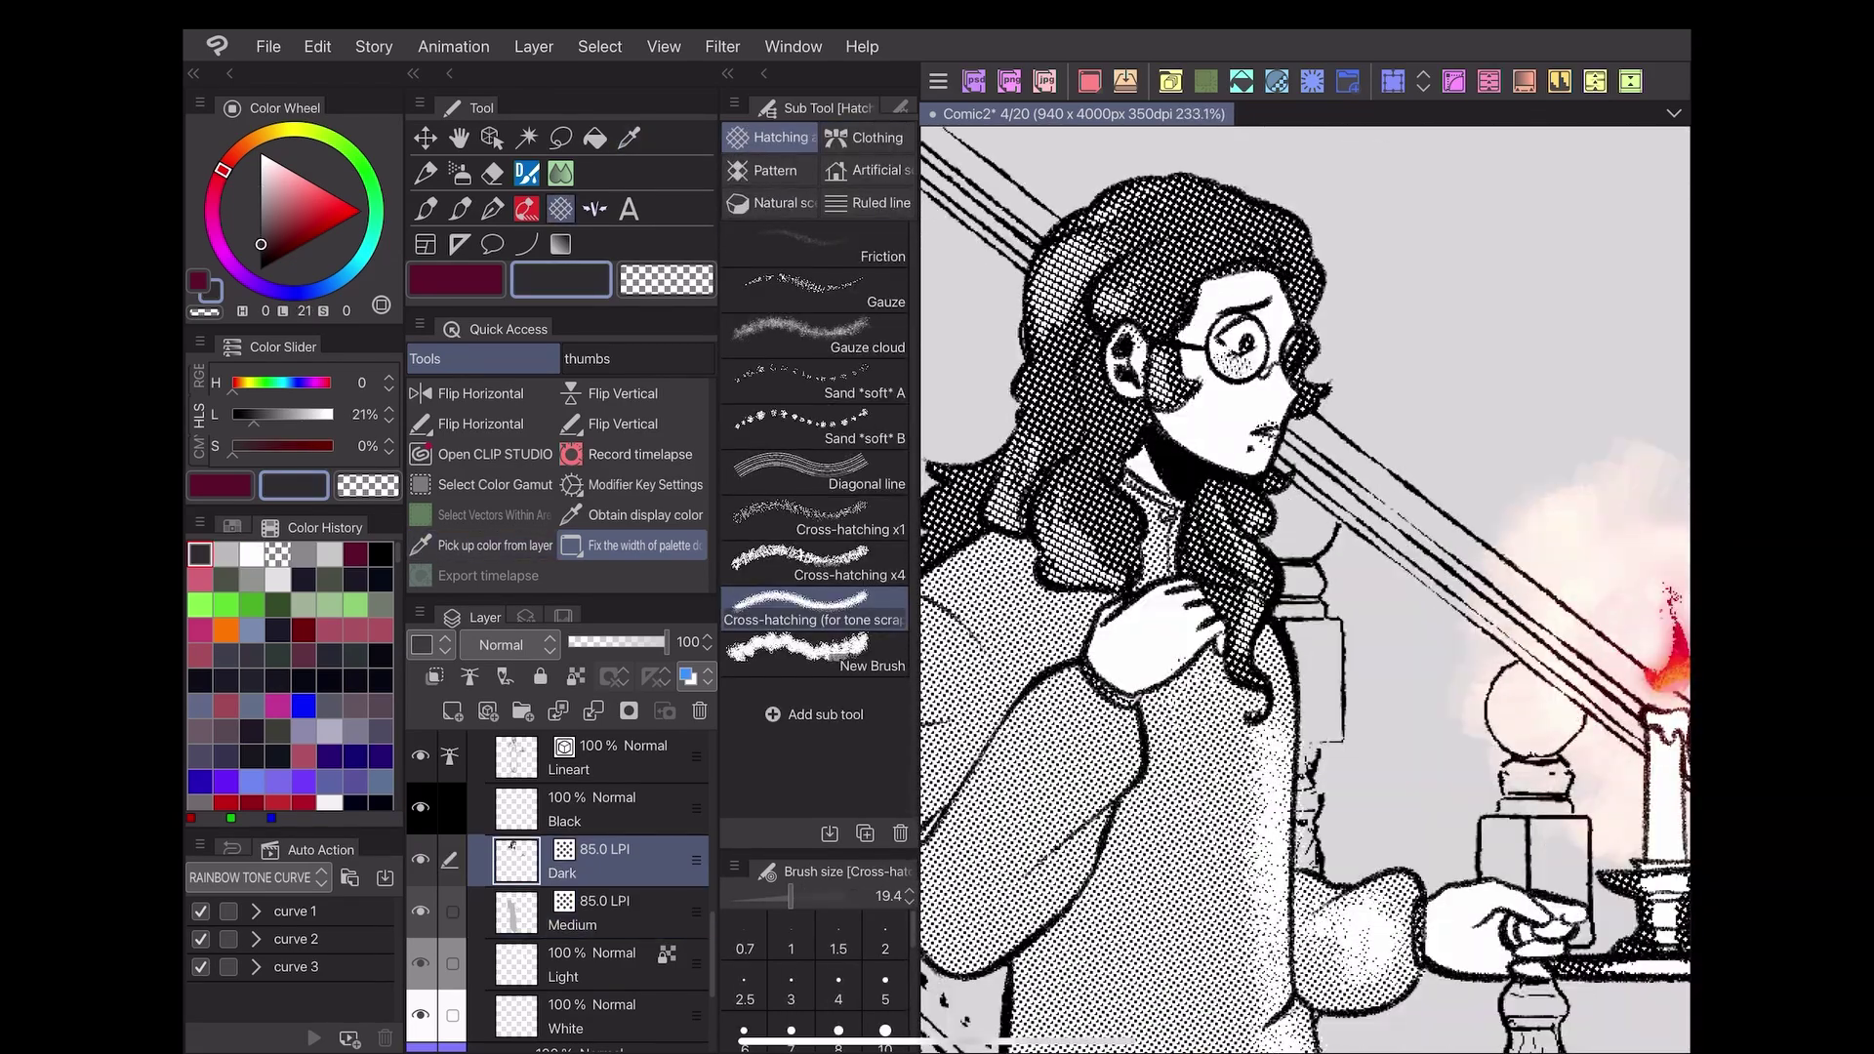
pyautogui.scroll(-1, 1304, 588)
pyautogui.scroll(1, 1305, 588)
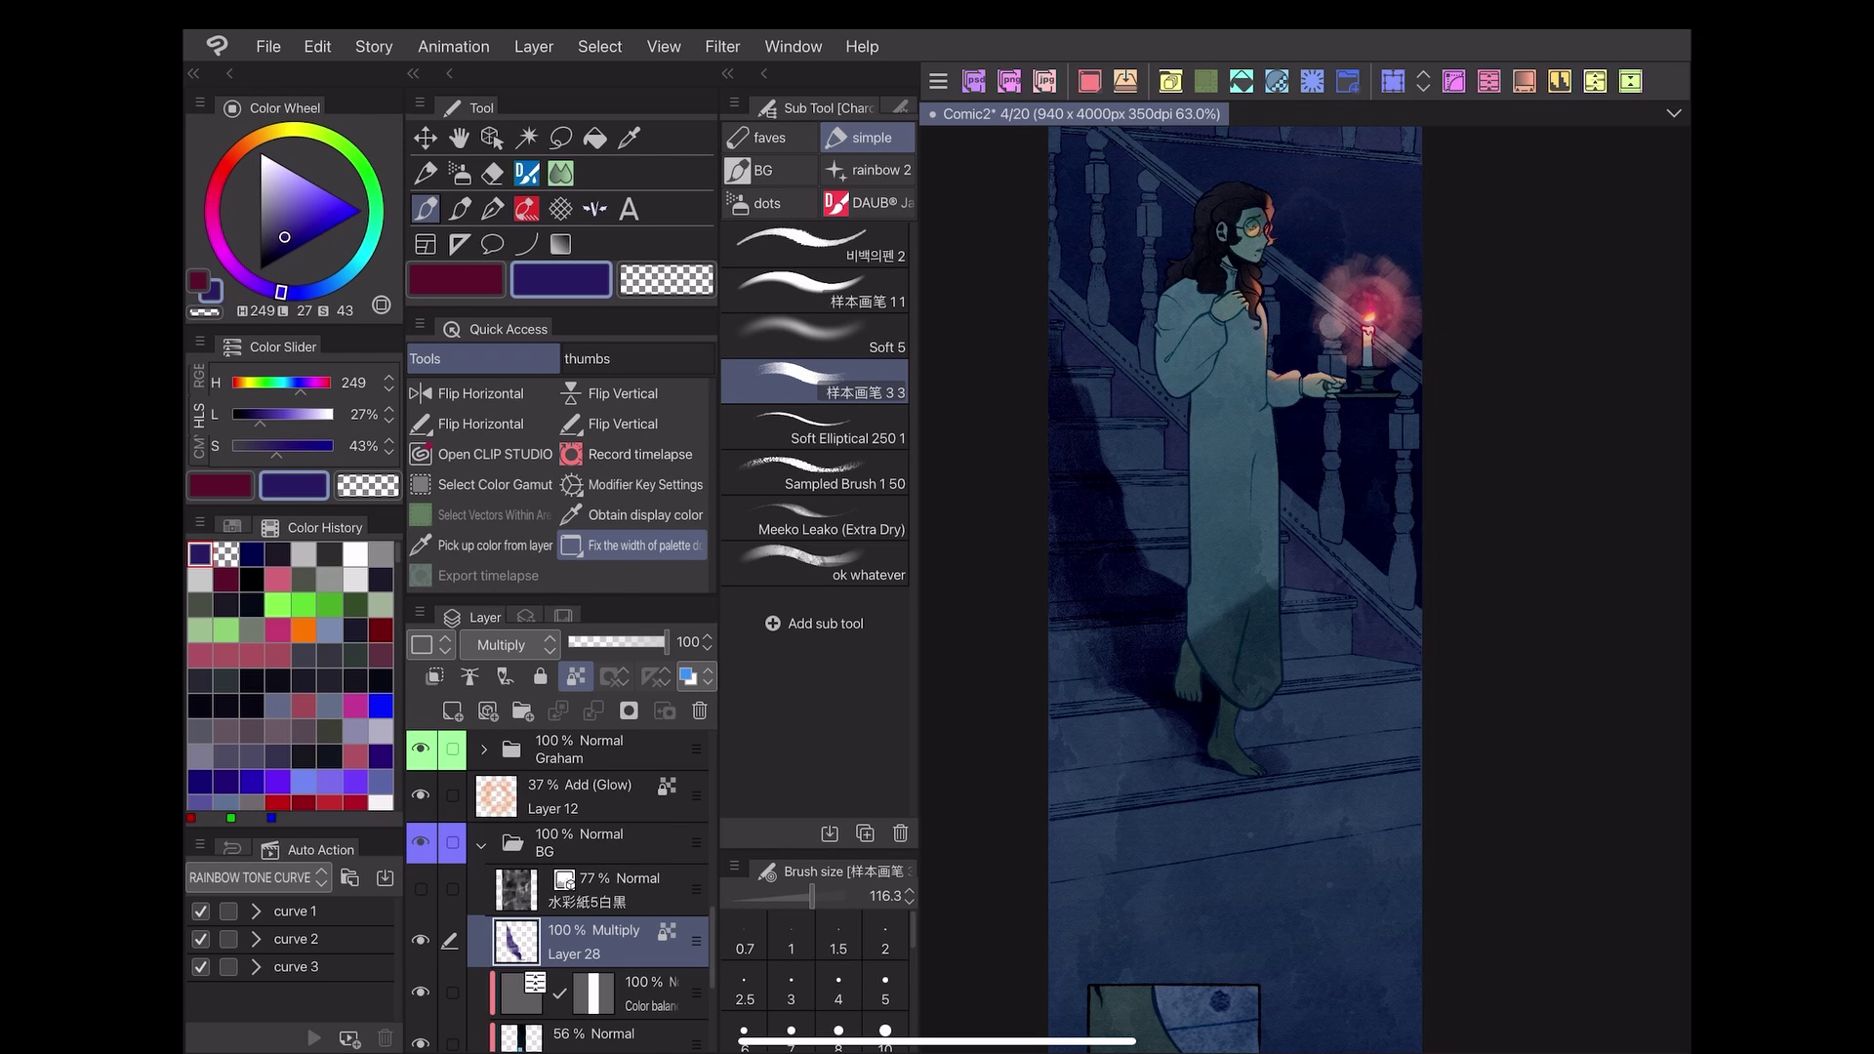
# Set the shadow tone to 26.6 LPI at angle 185 with Sugar plum dots.
pyautogui.click(526, 617)
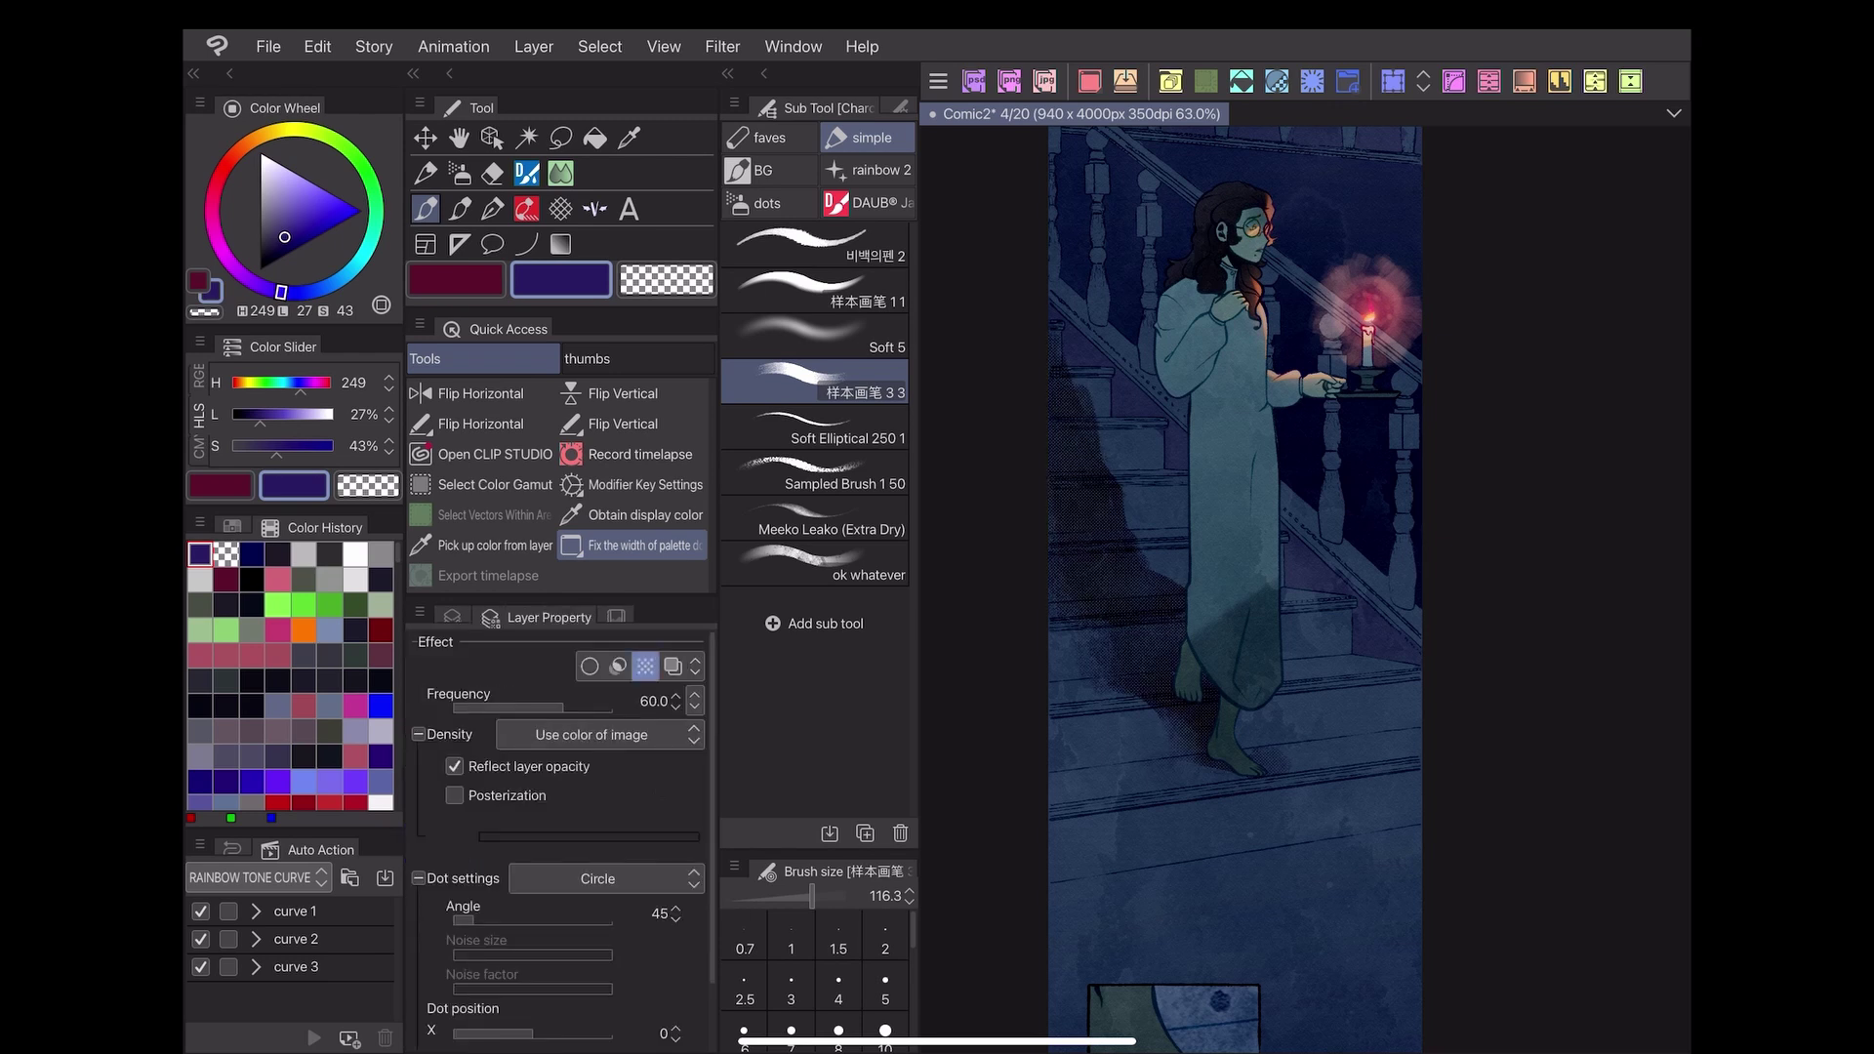
pyautogui.moveTo(565, 706)
pyautogui.mouseDown()
pyautogui.moveTo(477, 706)
pyautogui.moveTo(500, 706)
pyautogui.mouseUp()
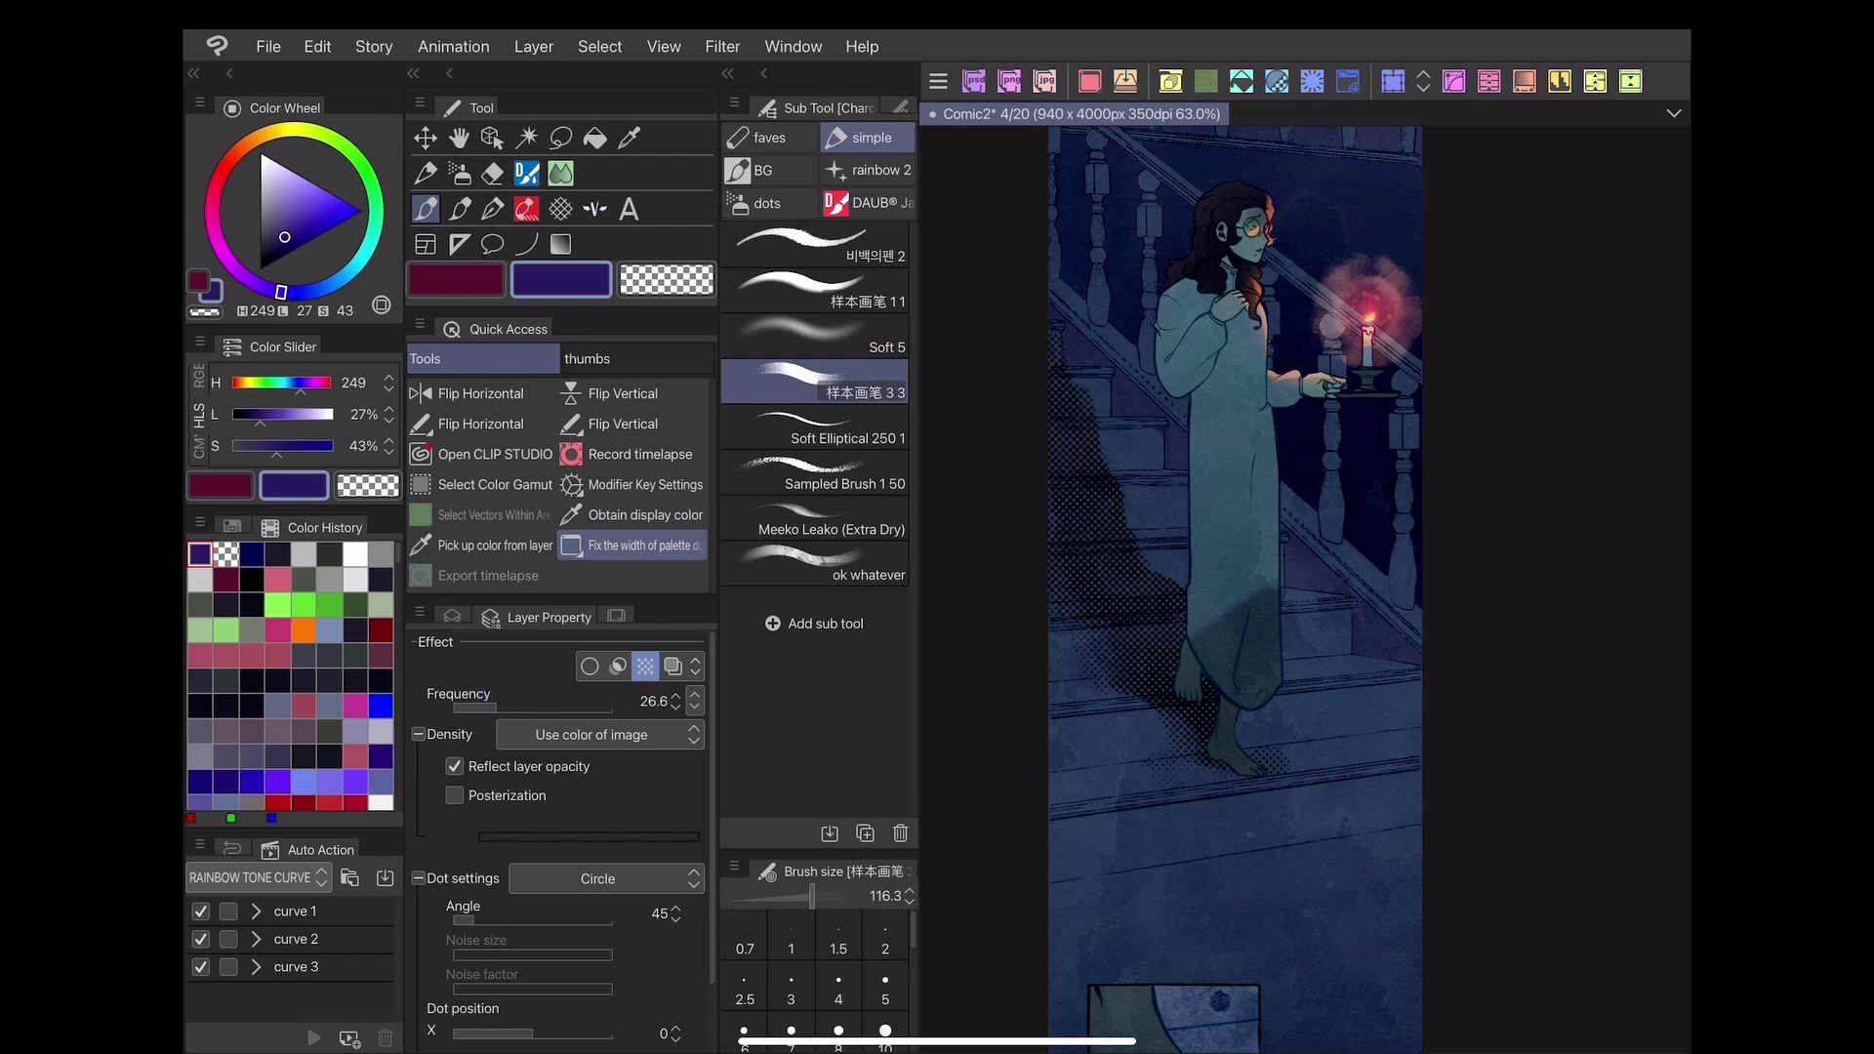
pyautogui.moveTo(473, 921); pyautogui.dragTo(535, 920)
pyautogui.click(598, 879)
pyautogui.click(531, 518)
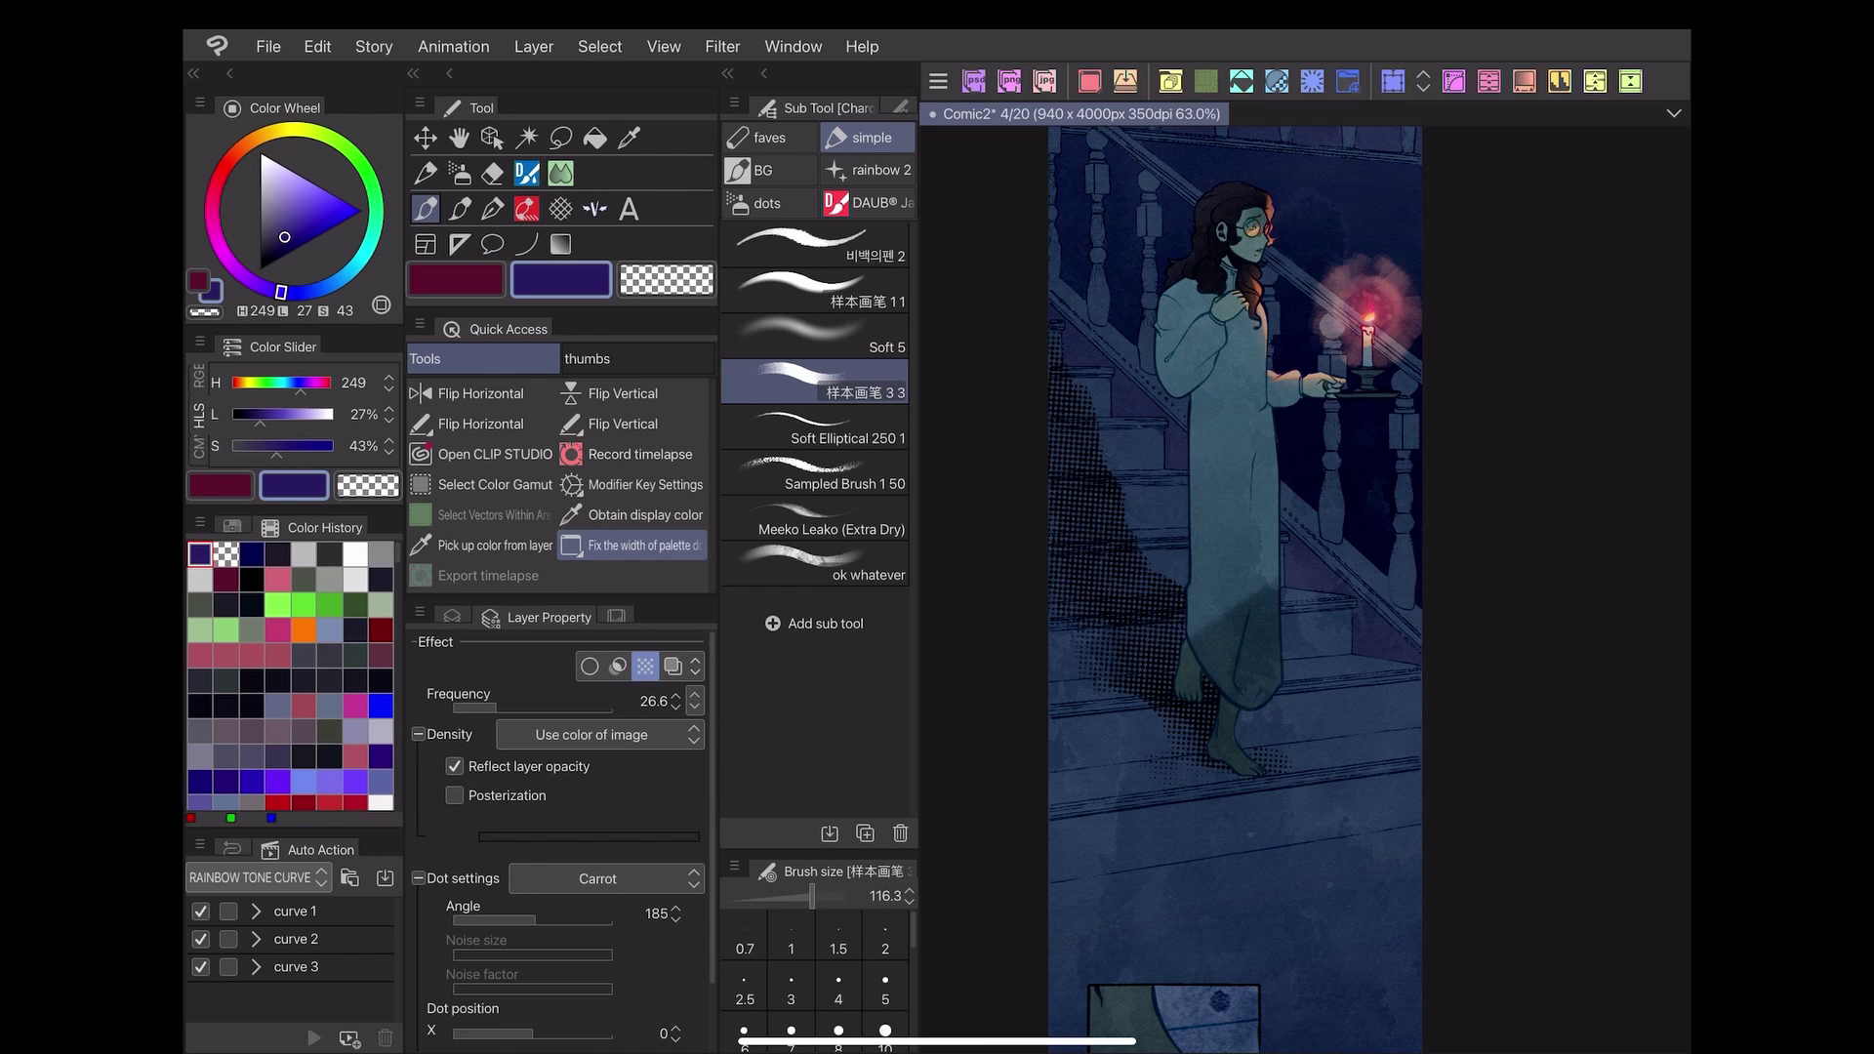
pyautogui.click(598, 879)
pyautogui.click(545, 444)
pyautogui.scroll(2, 1280, 586)
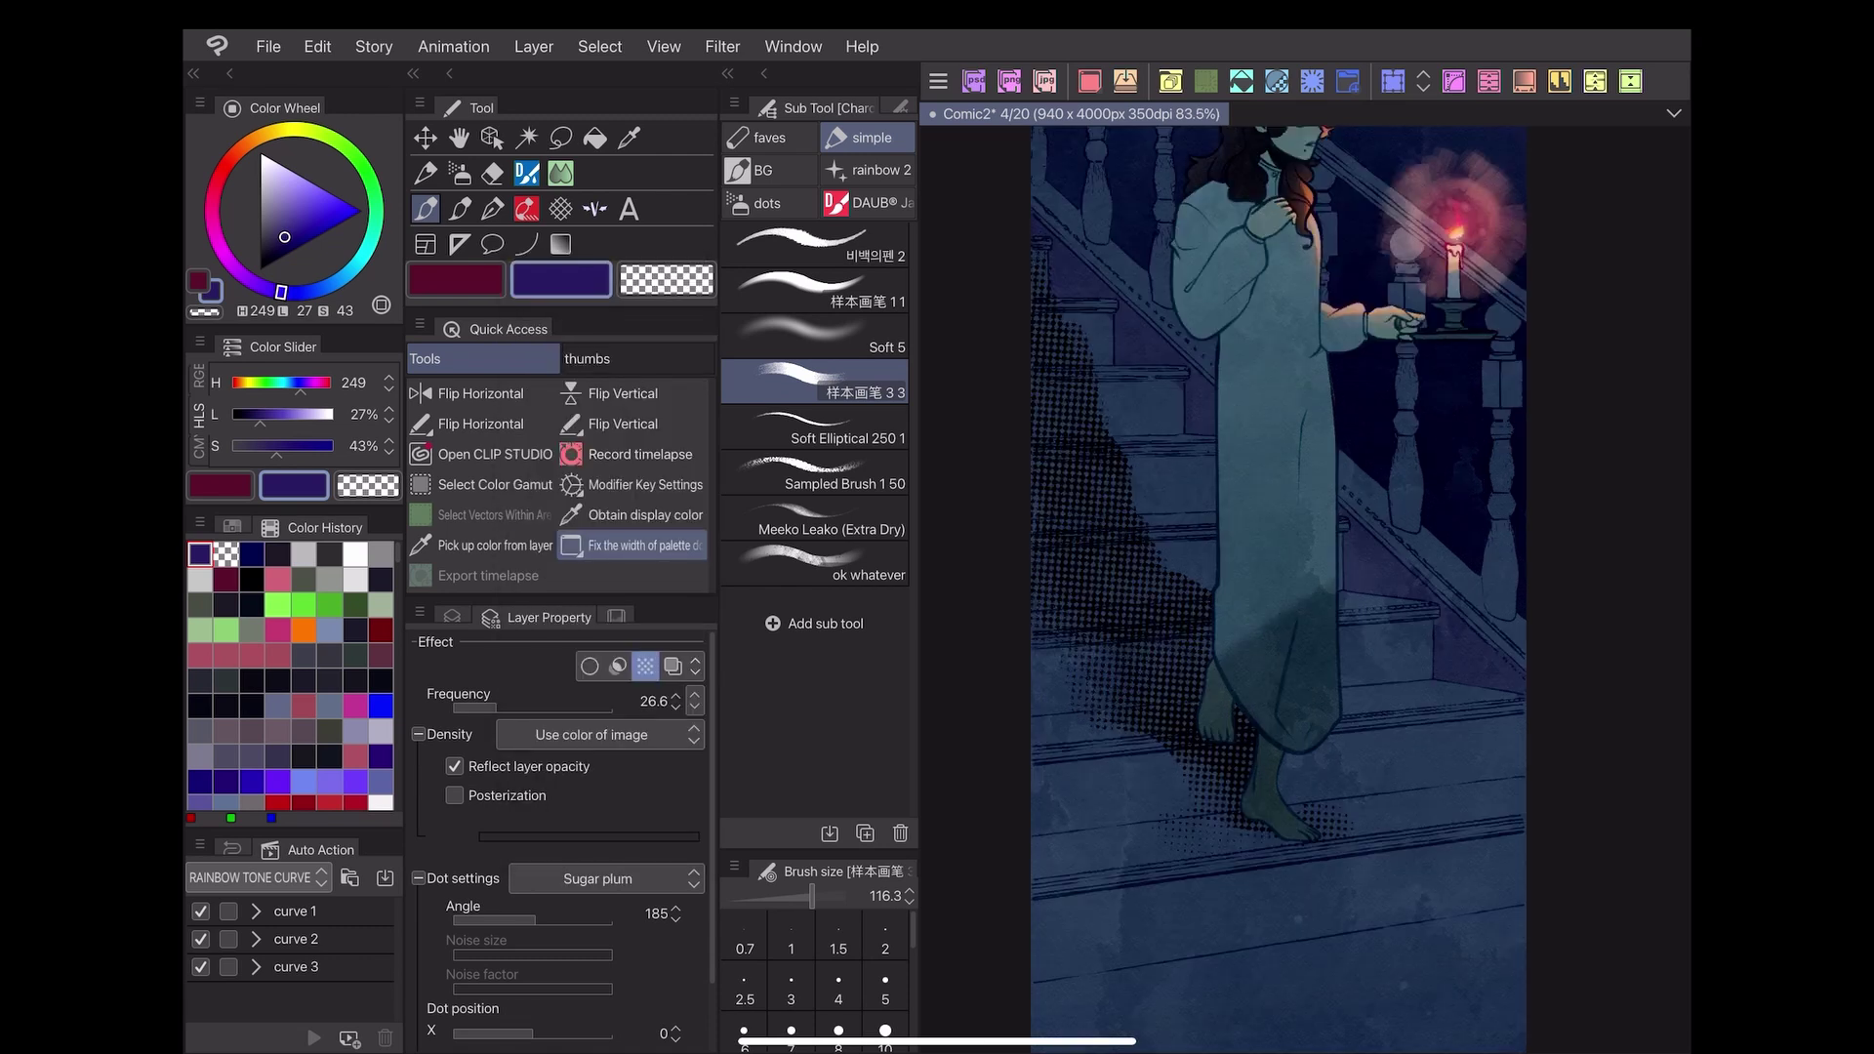
pyautogui.click(452, 616)
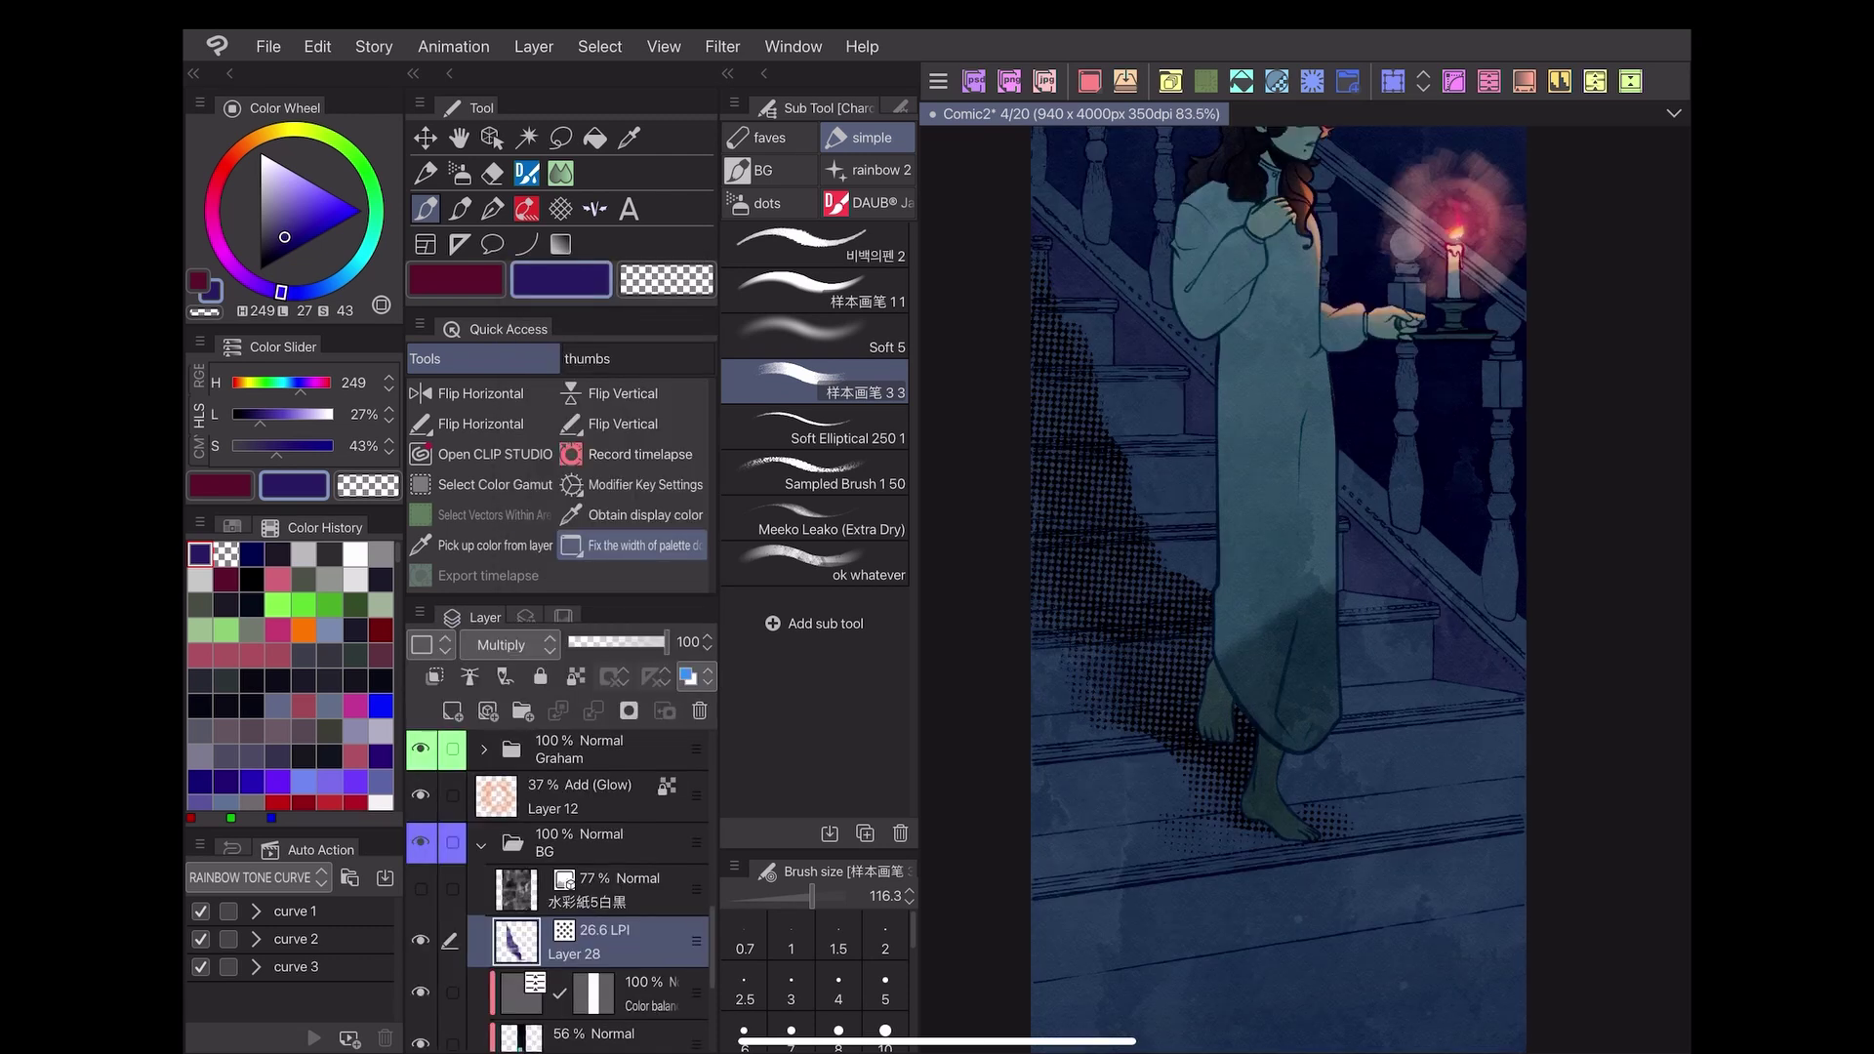
# Rasterize Layer 28's halftone and tint the stair shadow dots blue-purple.
pyautogui.rightClick(585, 942)
pyautogui.click(669, 687)
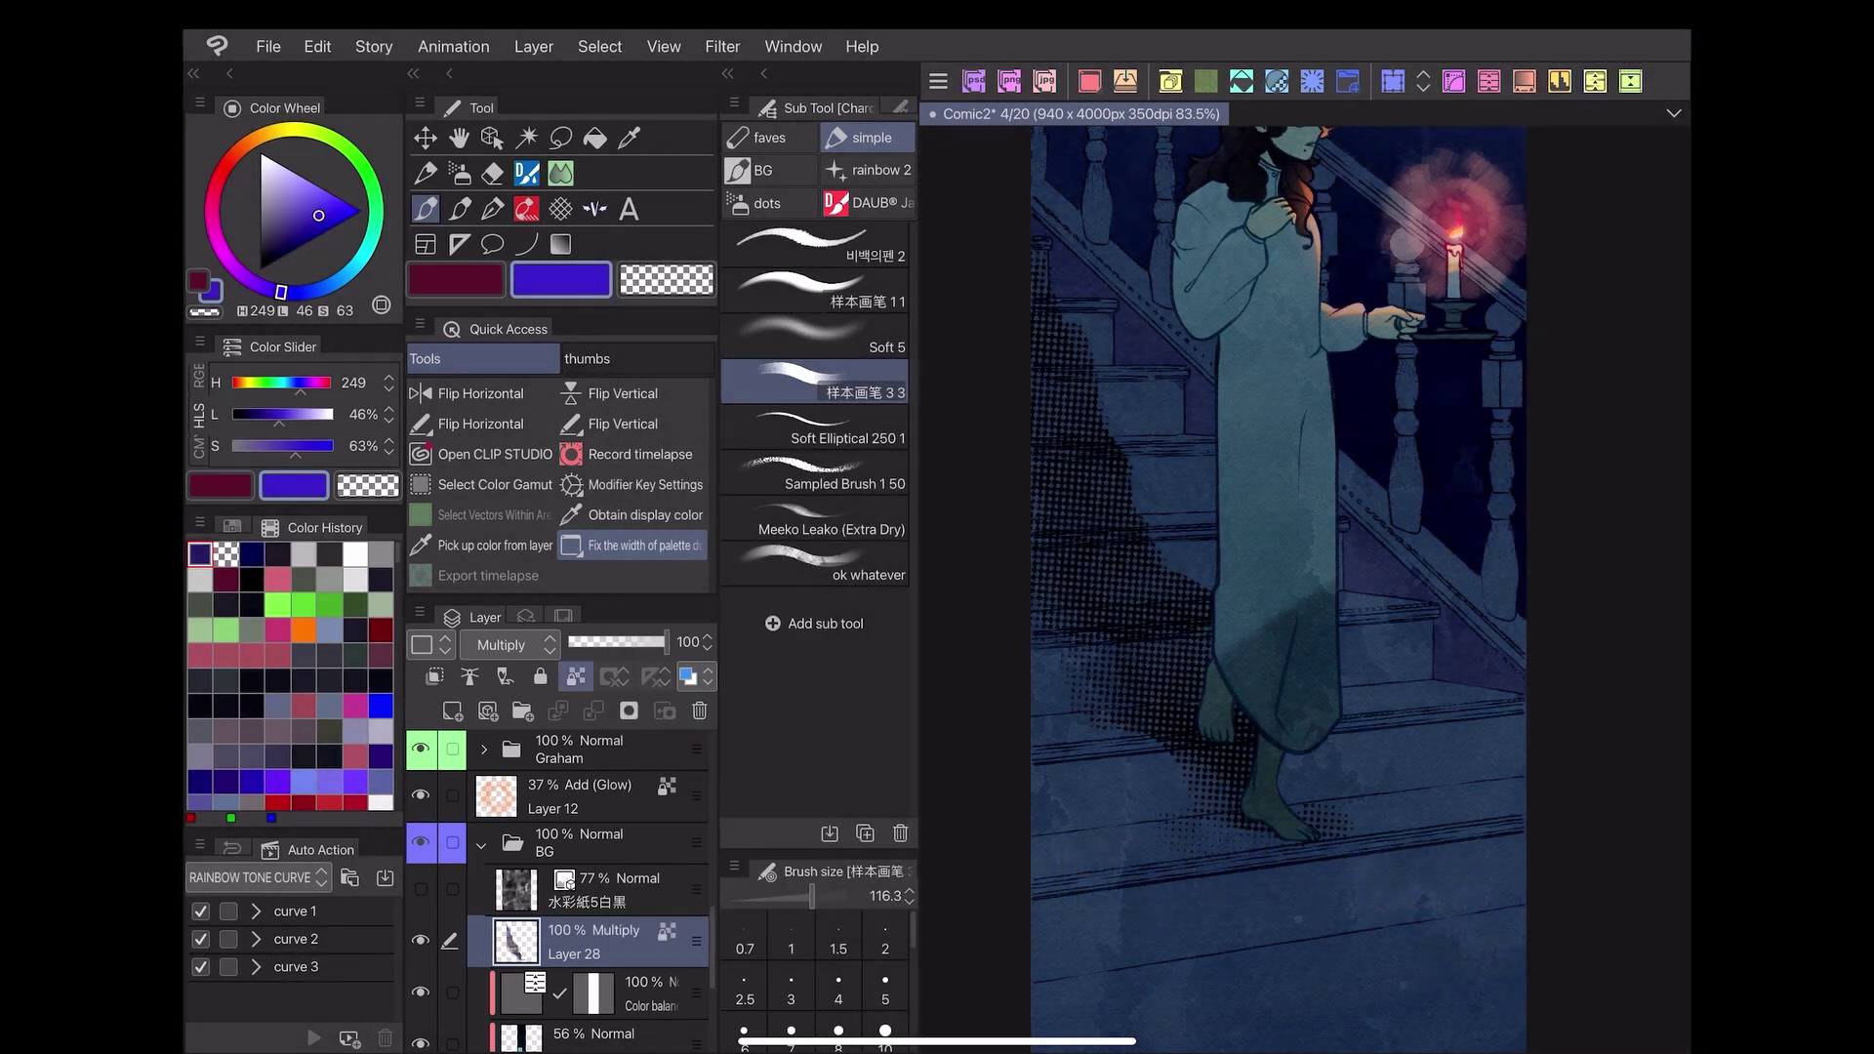
pyautogui.moveTo(1113, 410); pyautogui.dragTo(1289, 851)
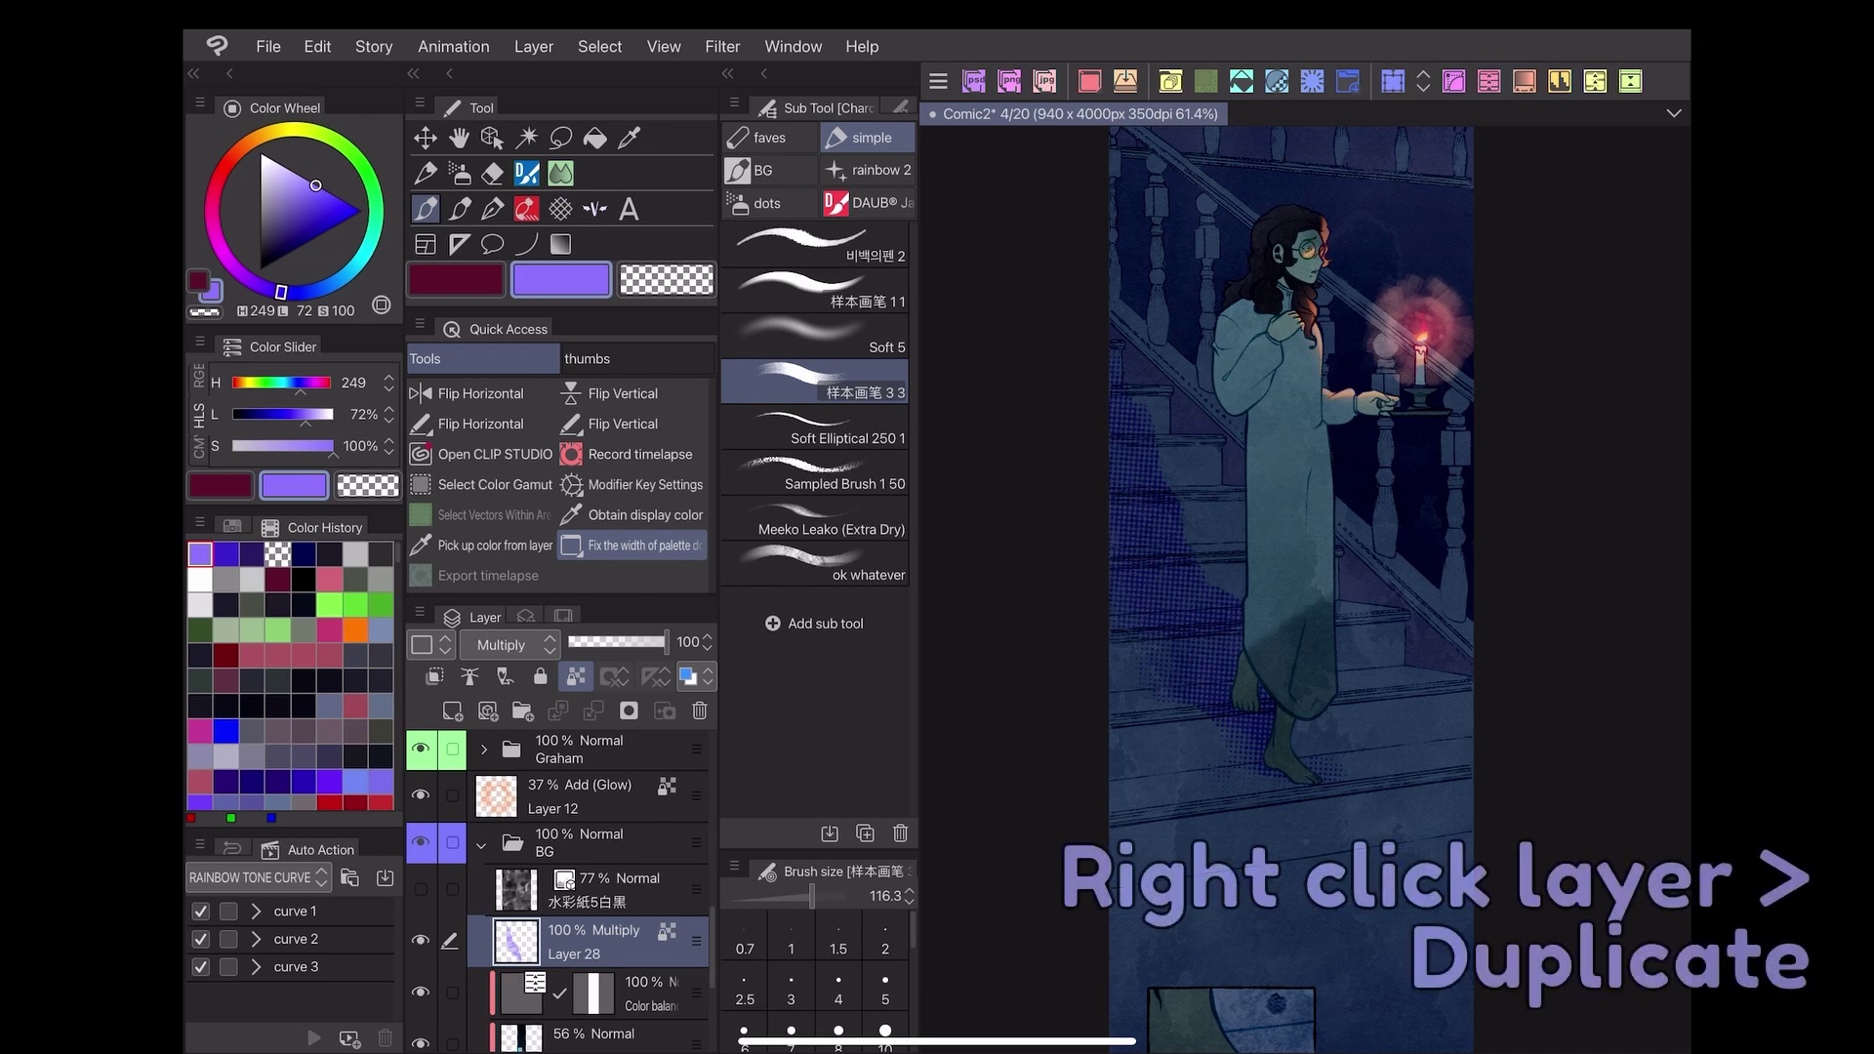
# Duplicate Layer 28 and nudge the copy slightly to double the dots.
pyautogui.rightClick(615, 941)
pyautogui.click(719, 485)
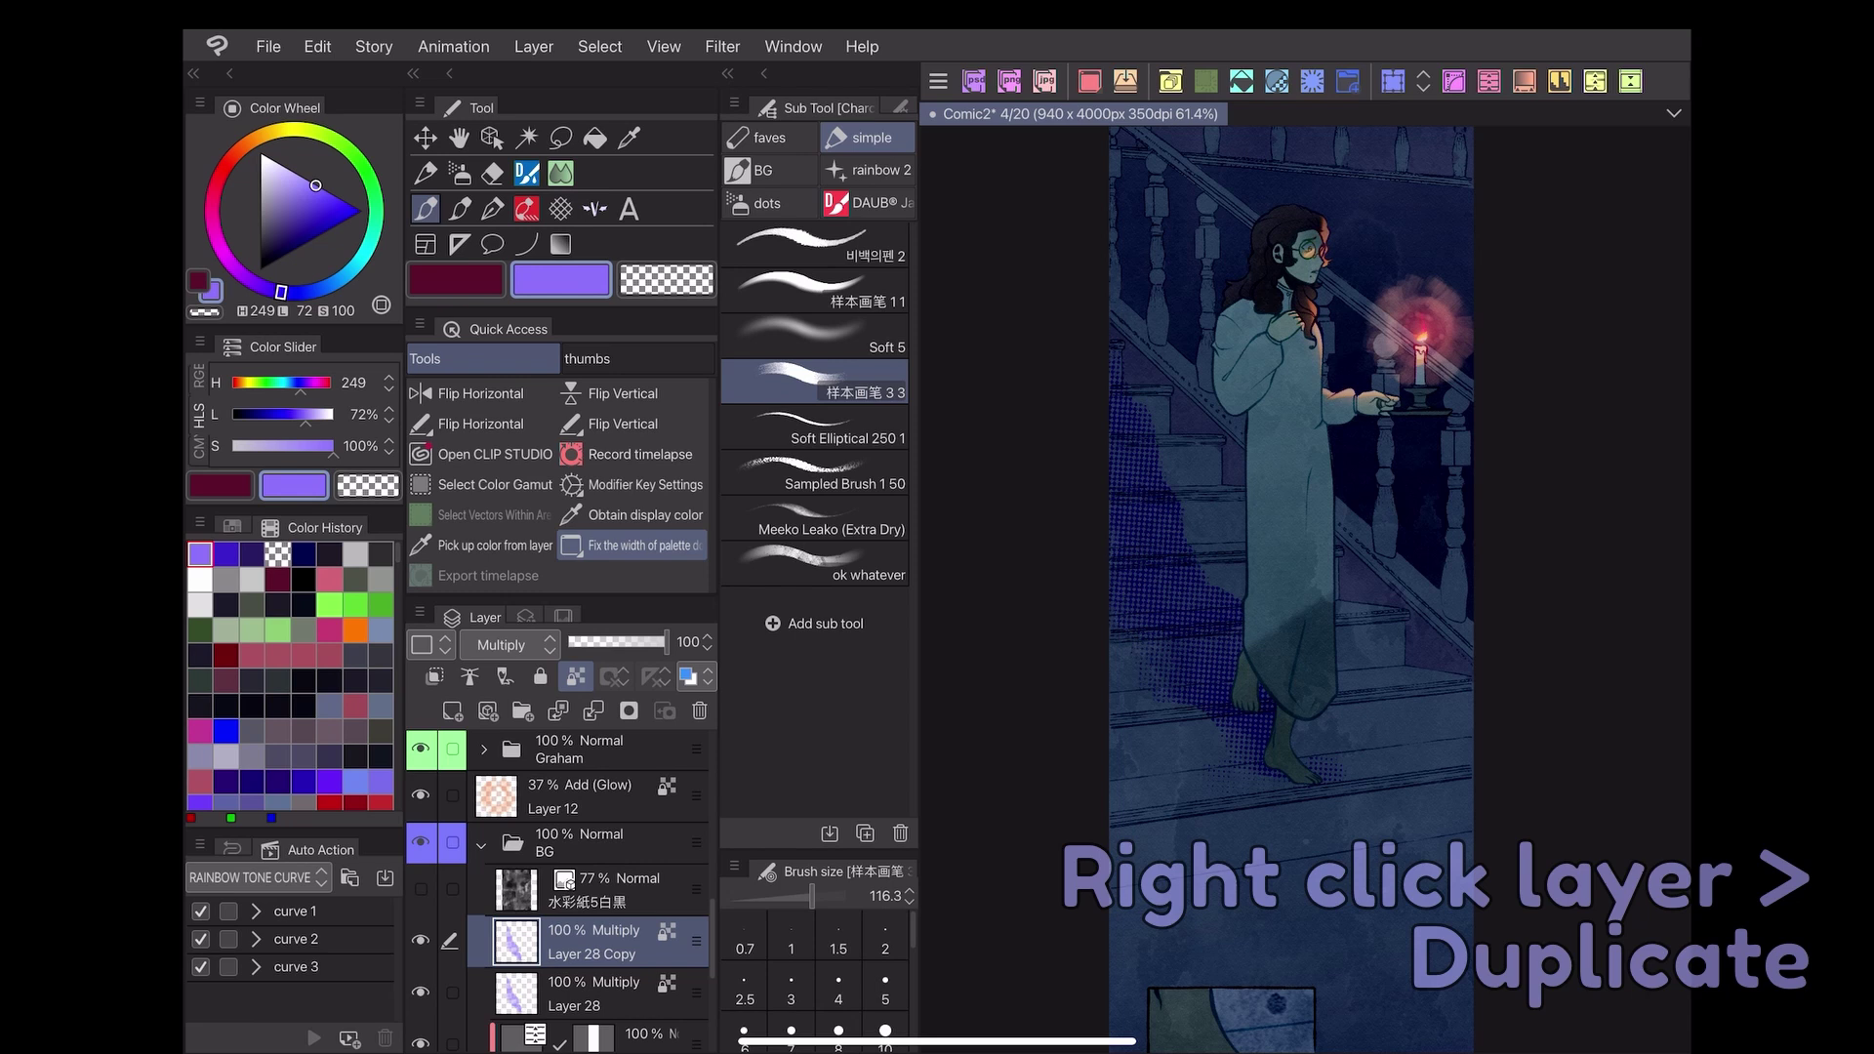
pyautogui.press('x')
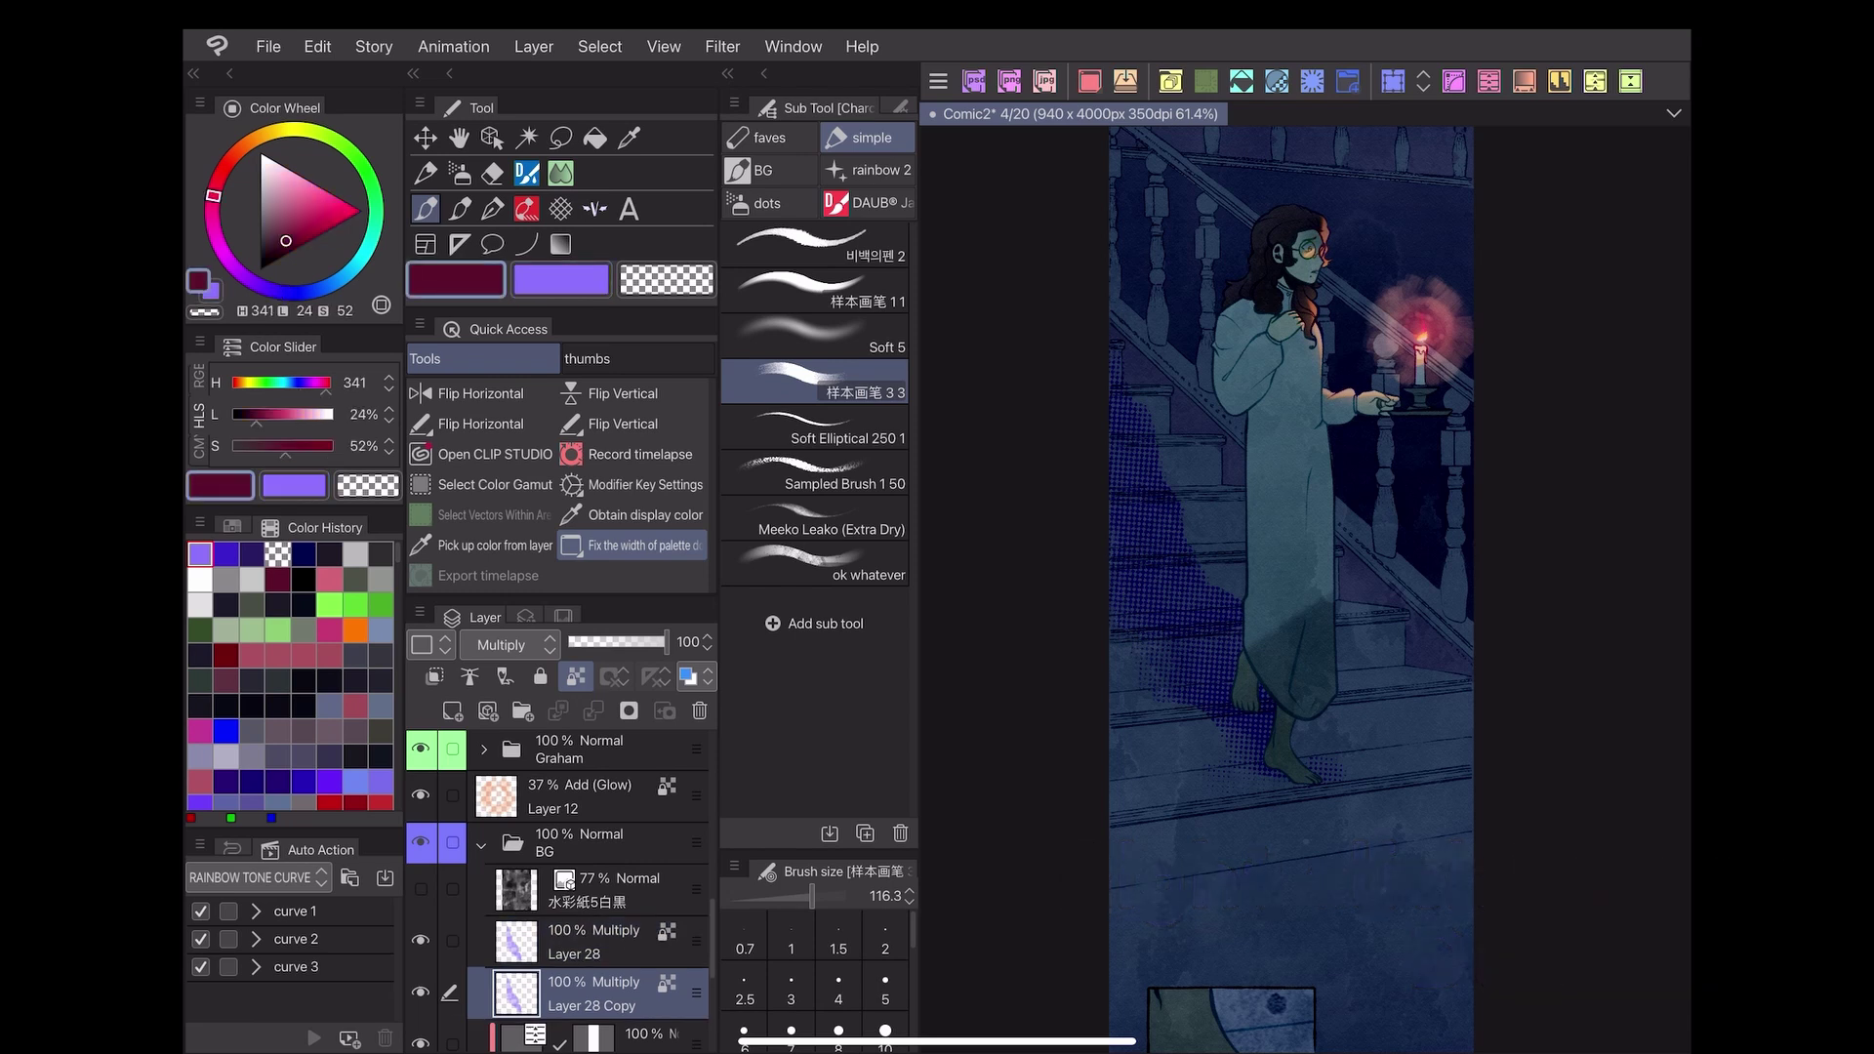
pyautogui.scroll(5, 1304, 586)
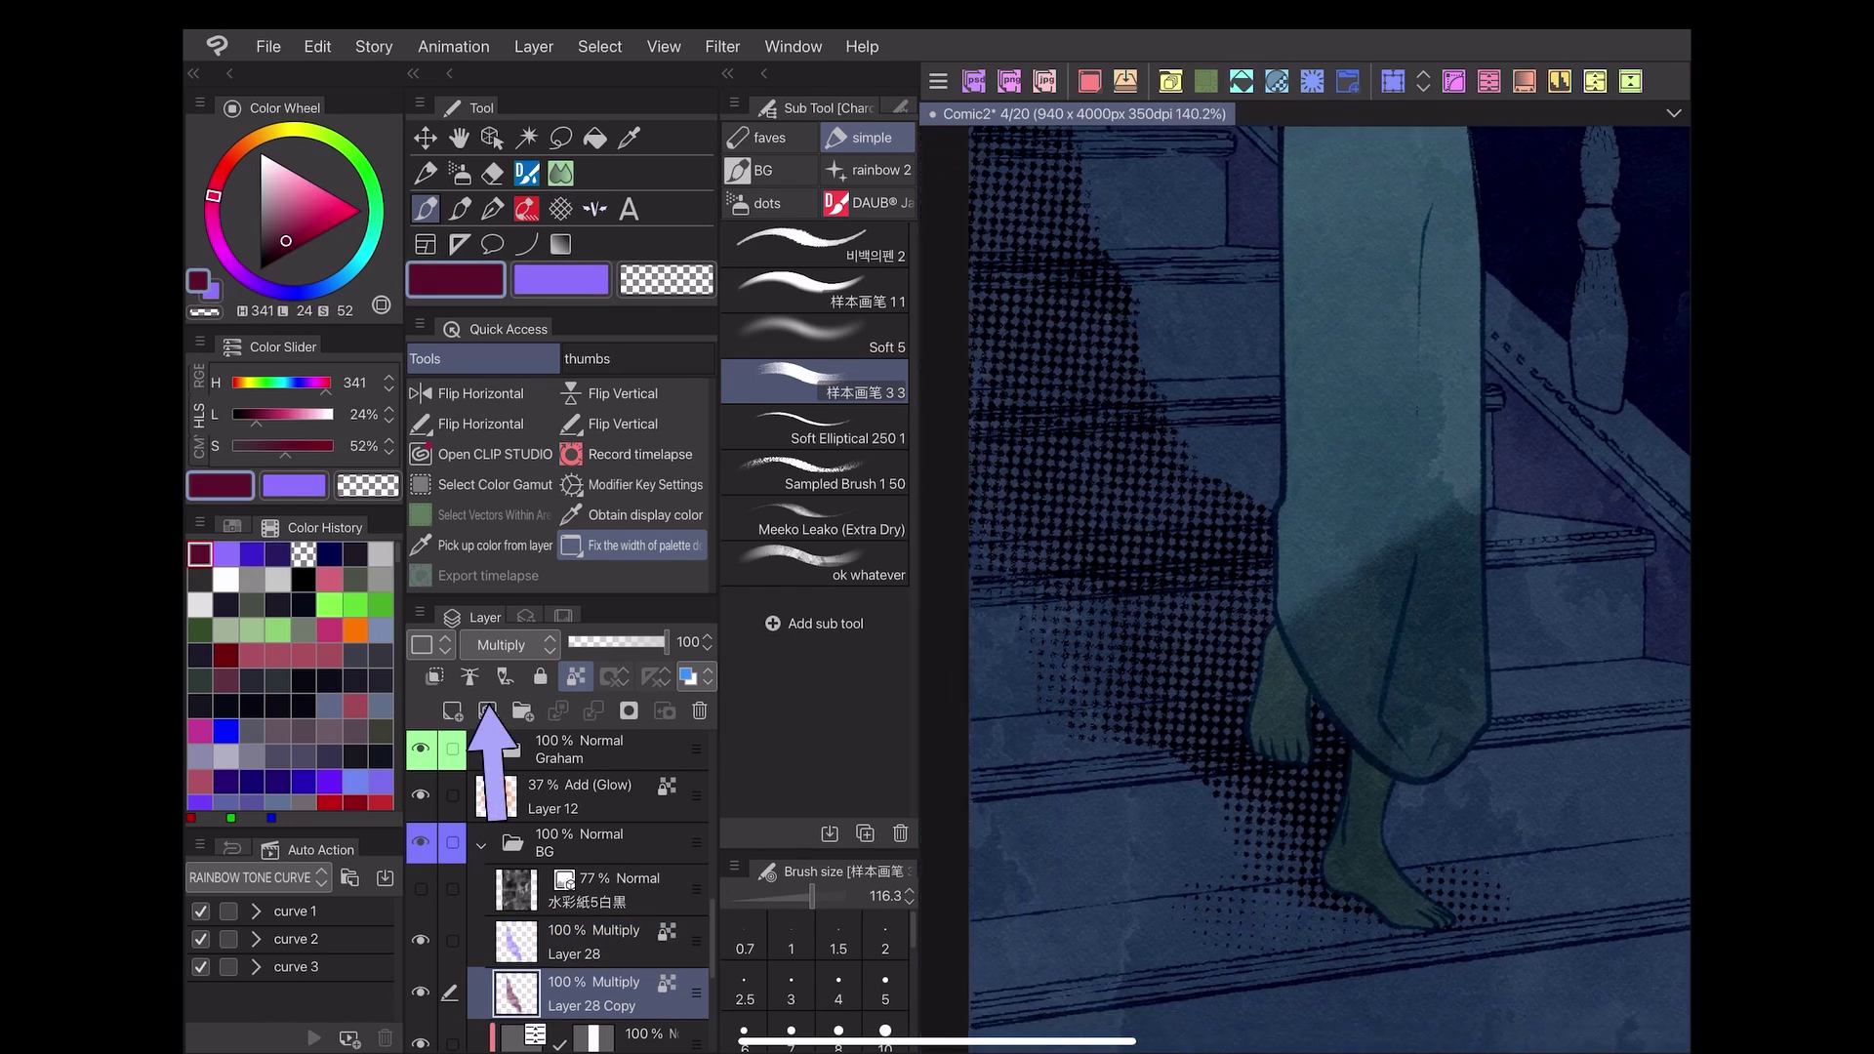
pyautogui.scroll(3, 1303, 587)
pyautogui.press('k')
pyautogui.moveTo(1334, 584); pyautogui.dragTo(1329, 587)
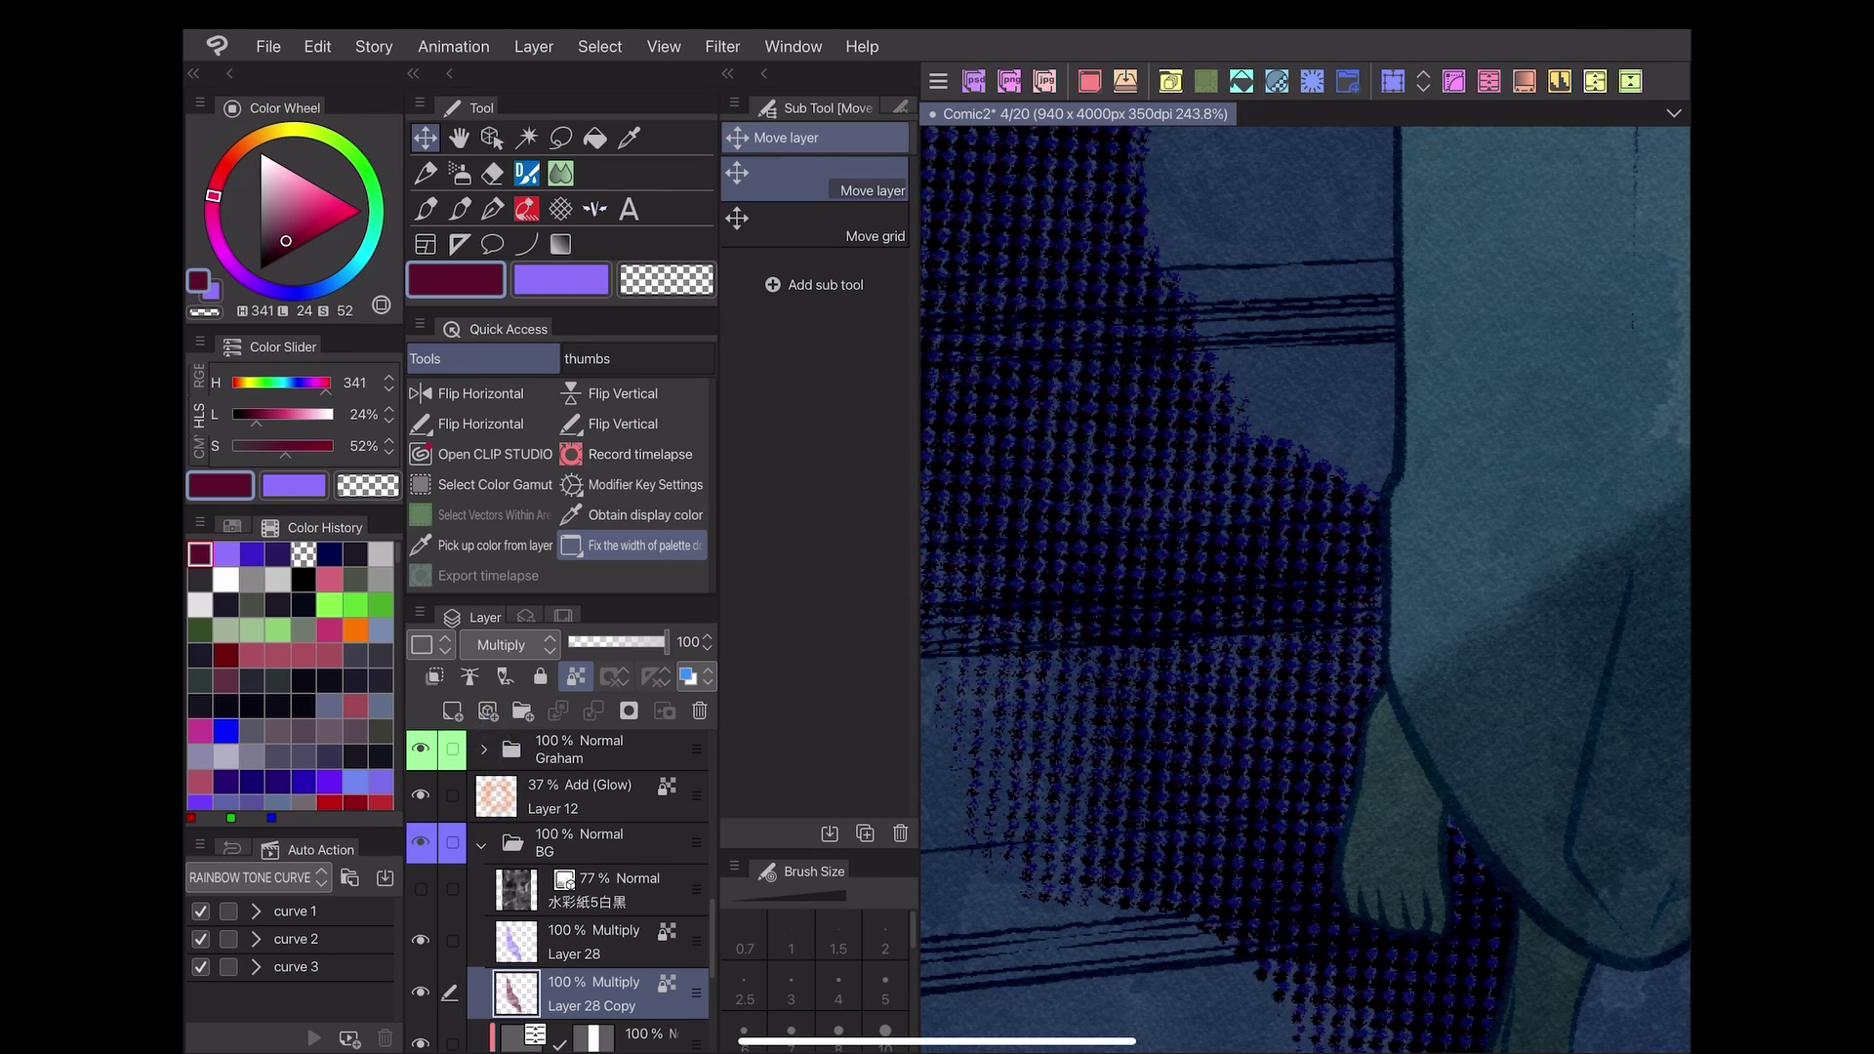
pyautogui.click(314, 192)
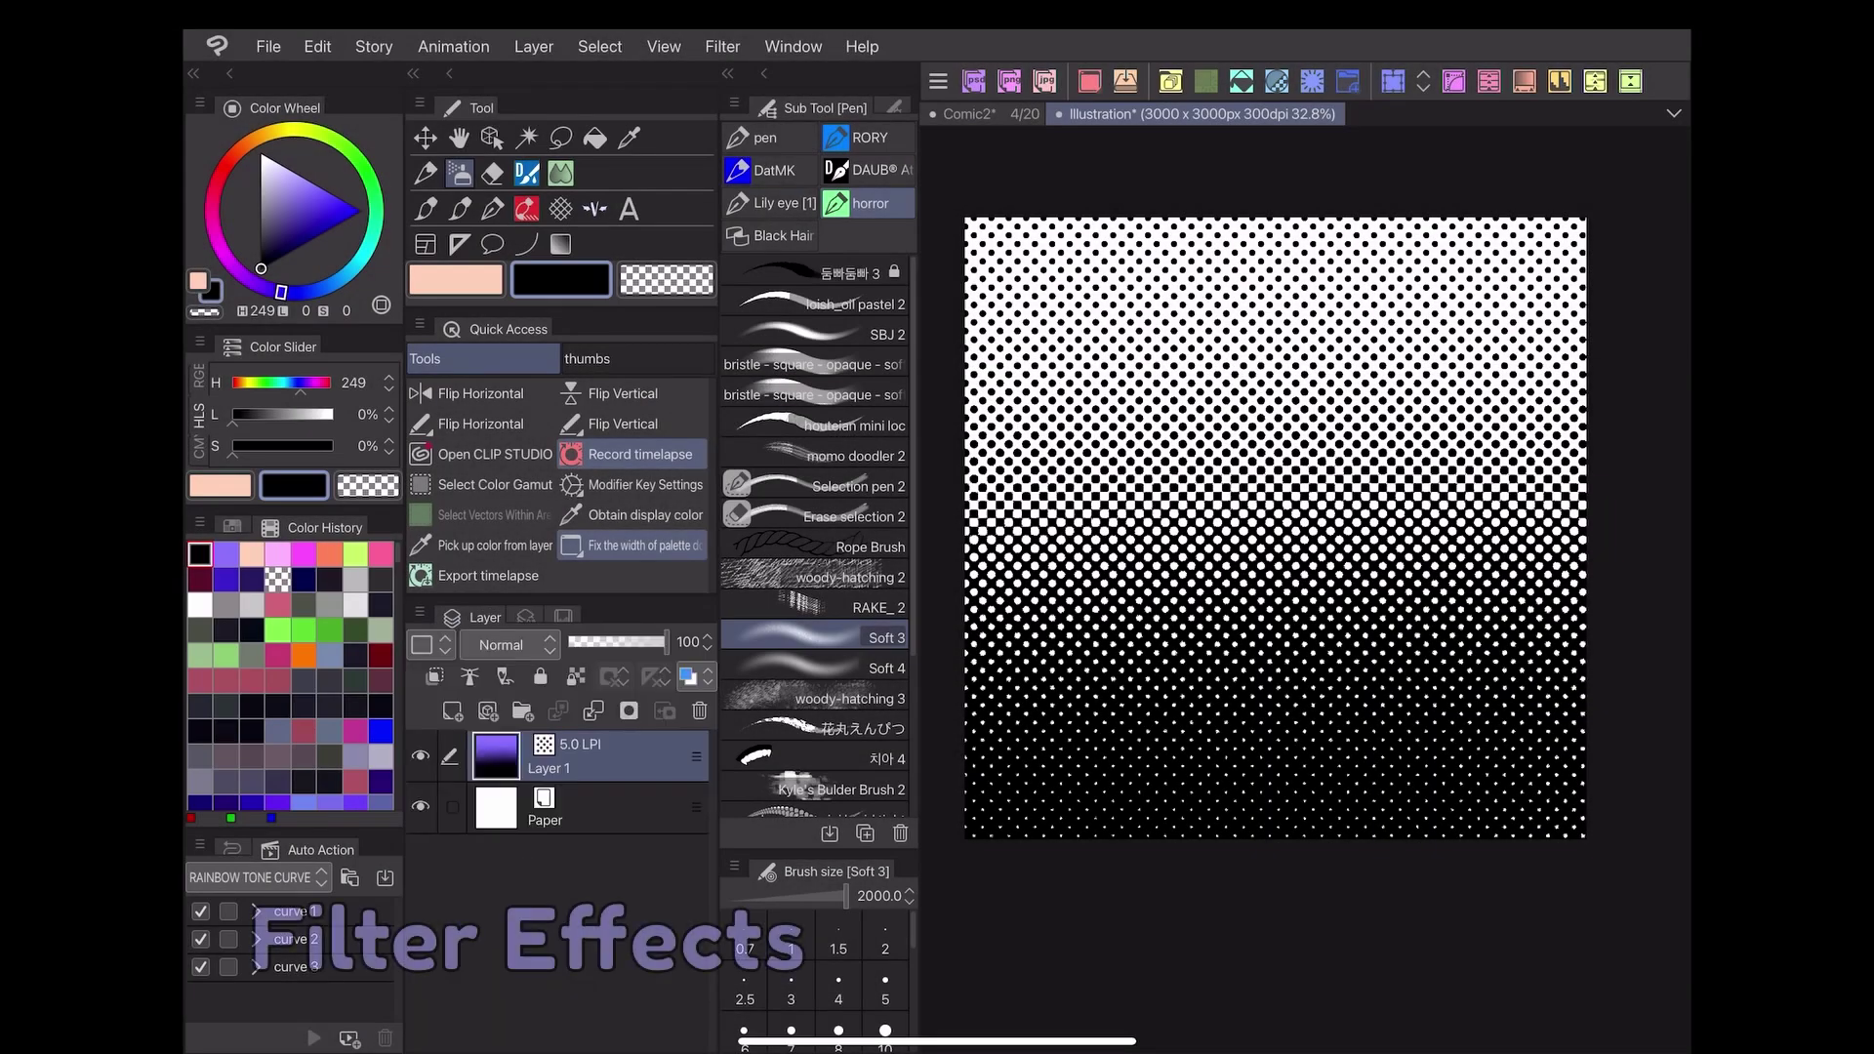
pyautogui.scroll(1, 1297, 892)
pyautogui.scroll(1, 1299, 891)
pyautogui.scroll(1, 1285, 914)
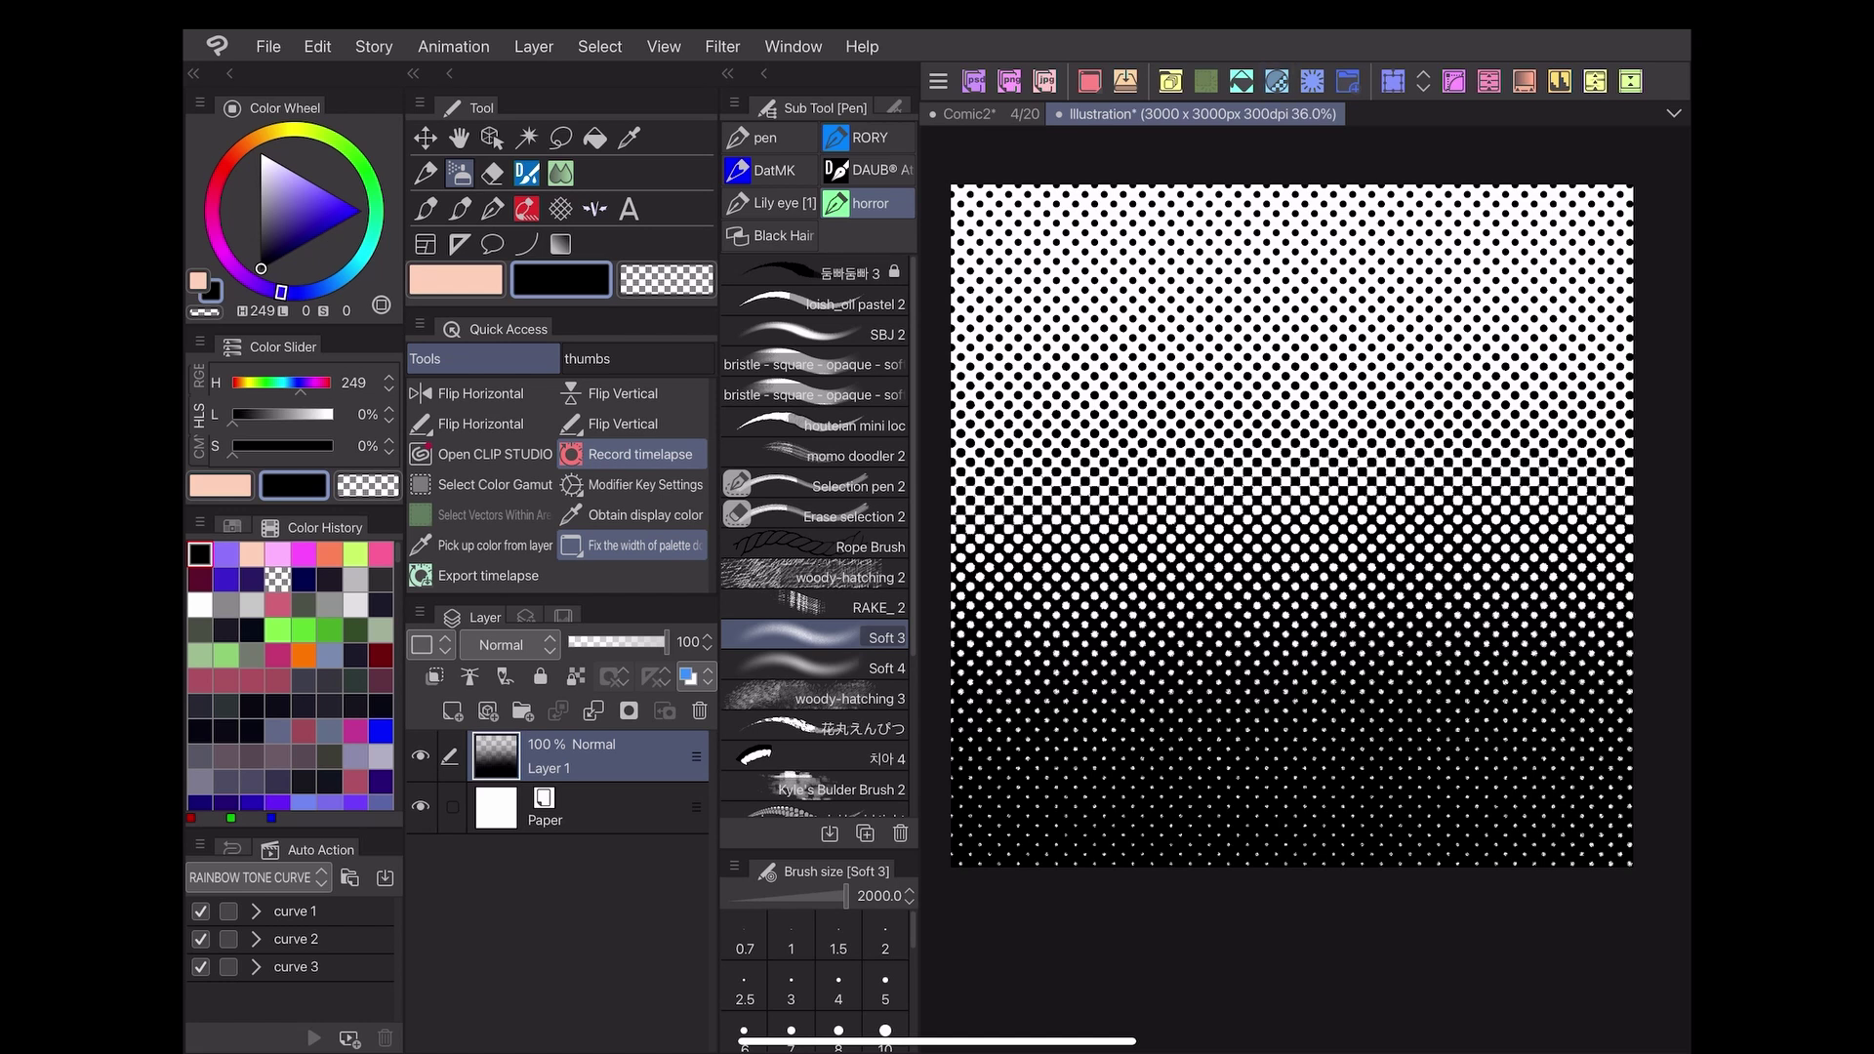
# Apply a Twirl distortion with -90 twist, higher tension and a smaller radius.
pyautogui.click(721, 44)
pyautogui.click(767, 131)
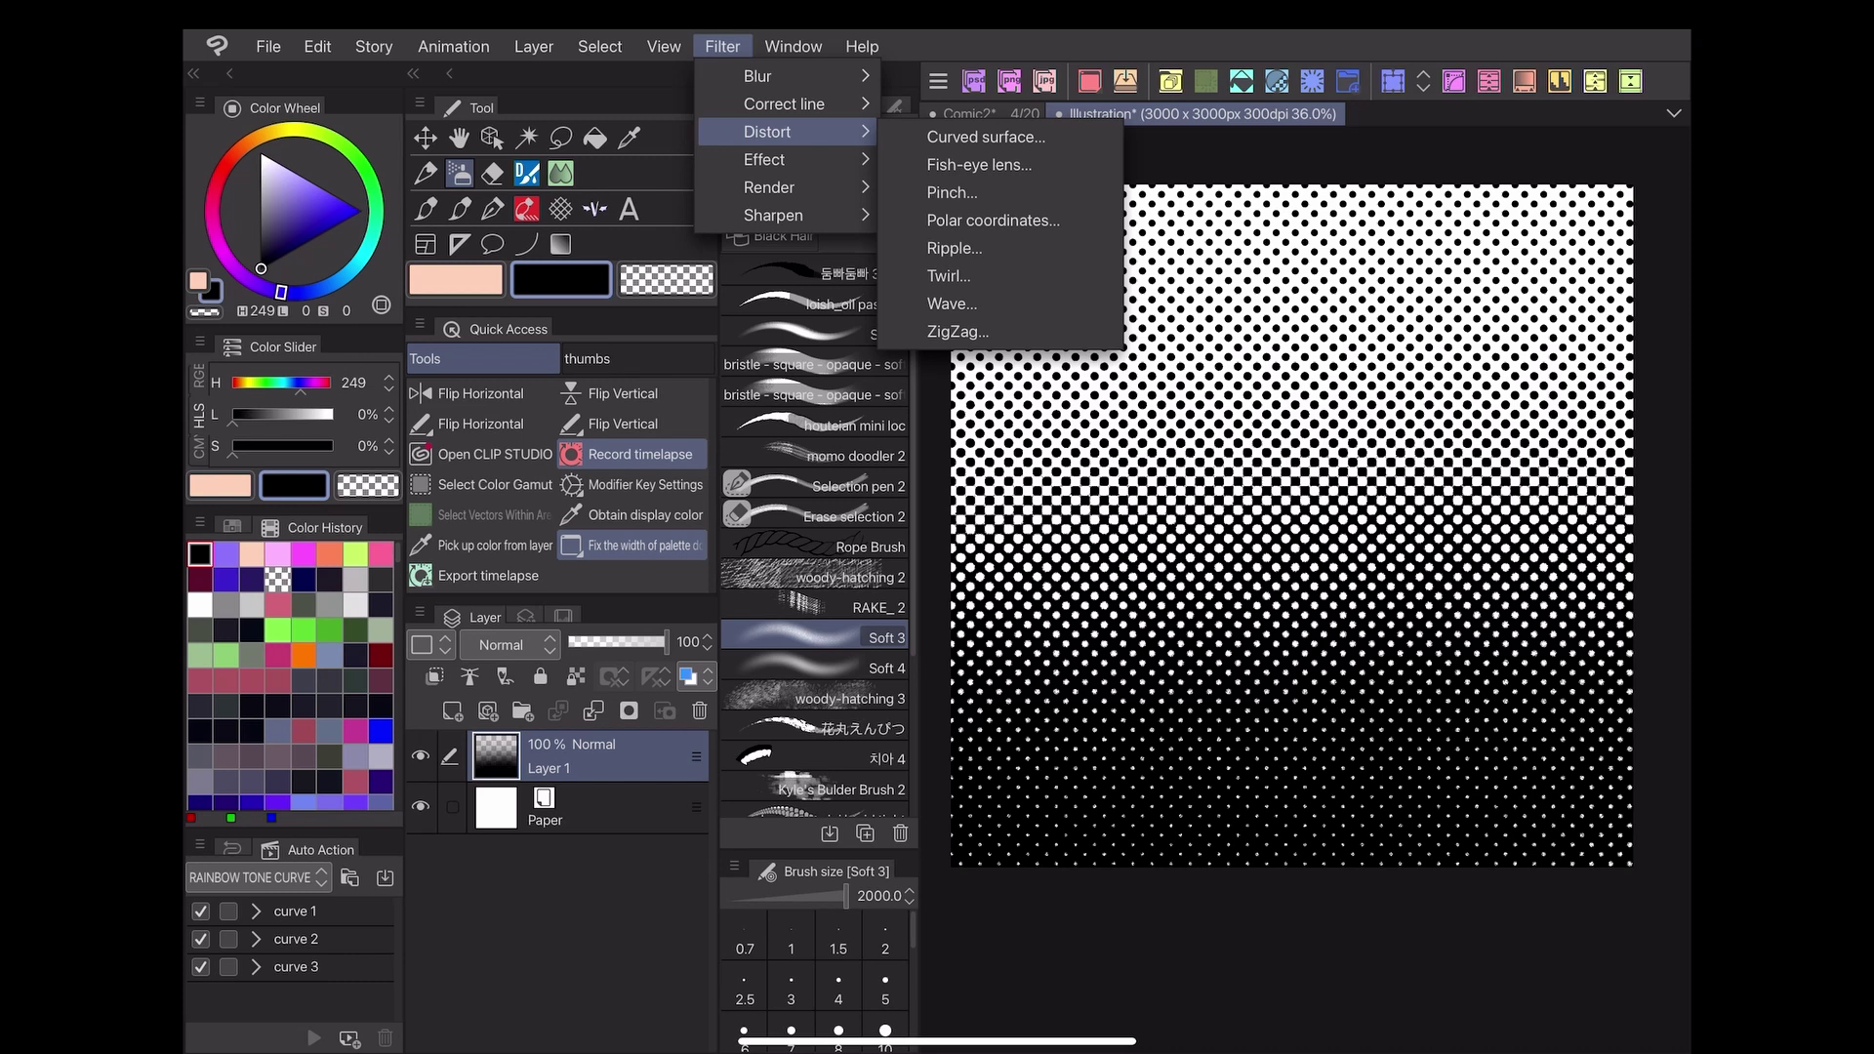
pyautogui.click(948, 275)
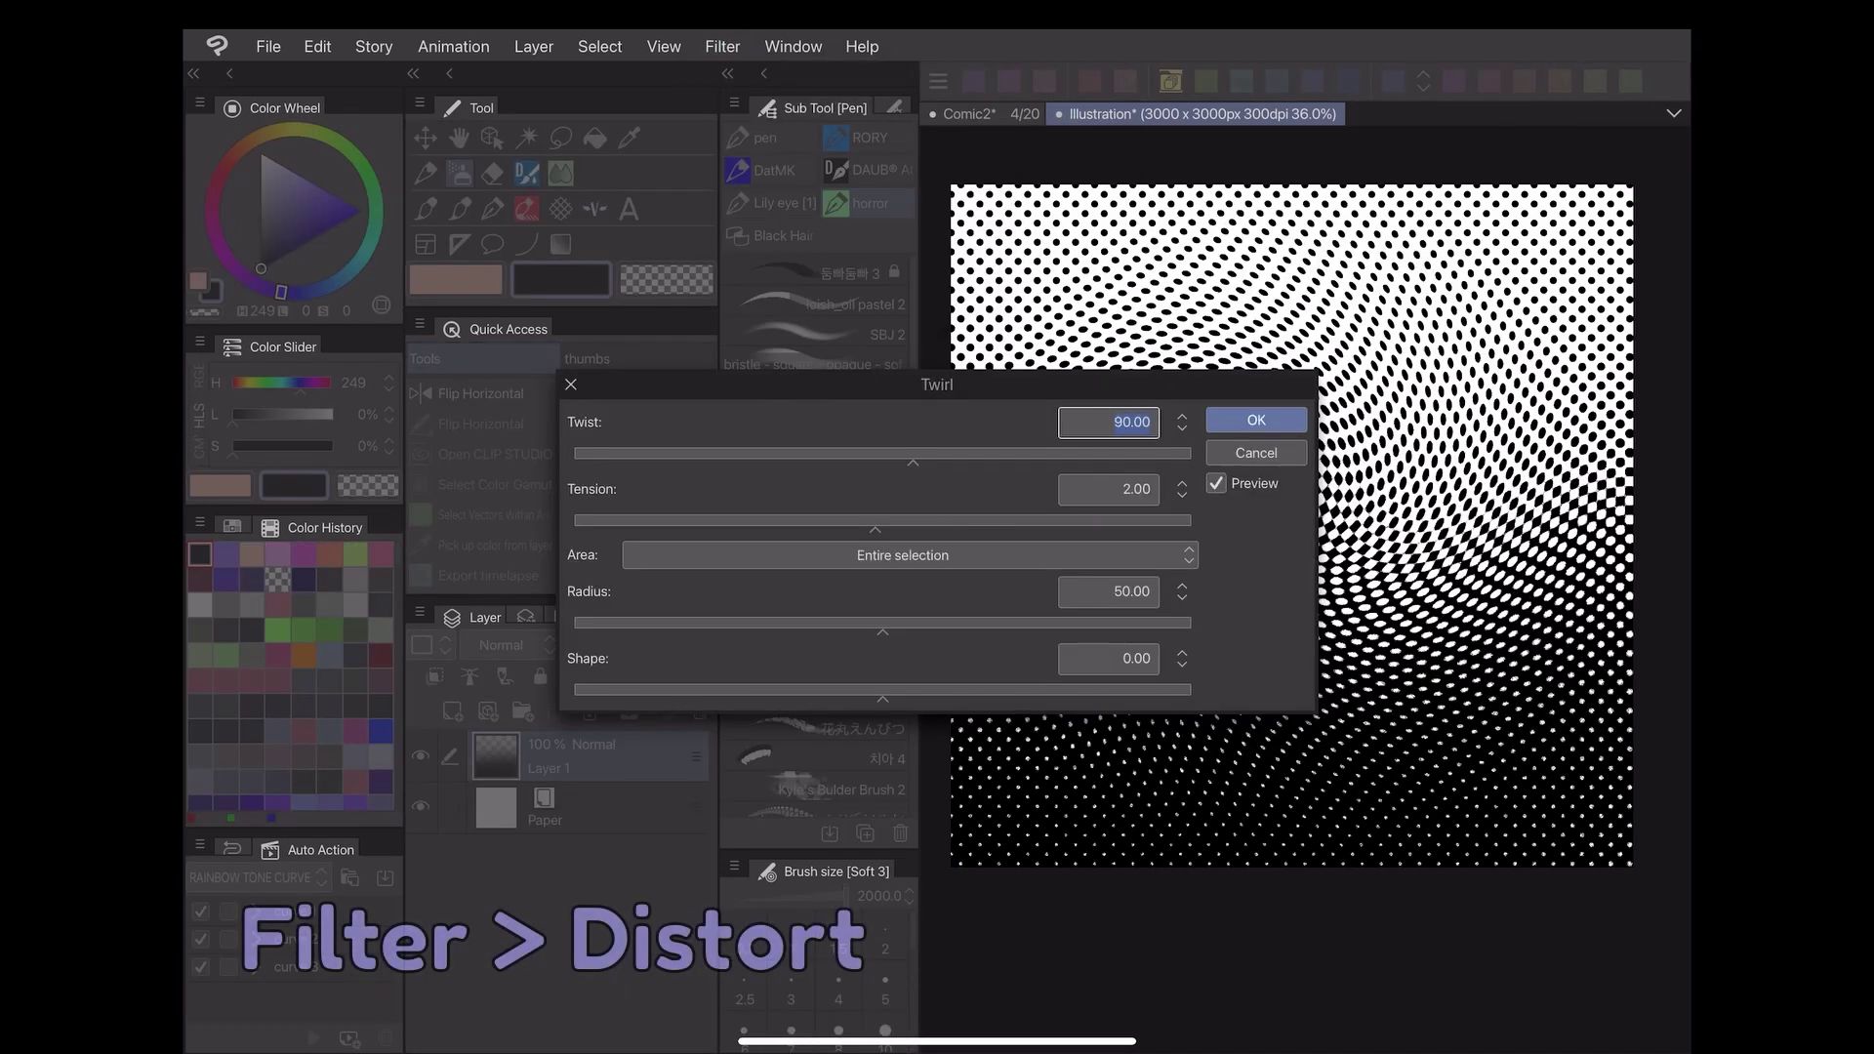
pyautogui.write('-90')
pyautogui.click(1057, 978)
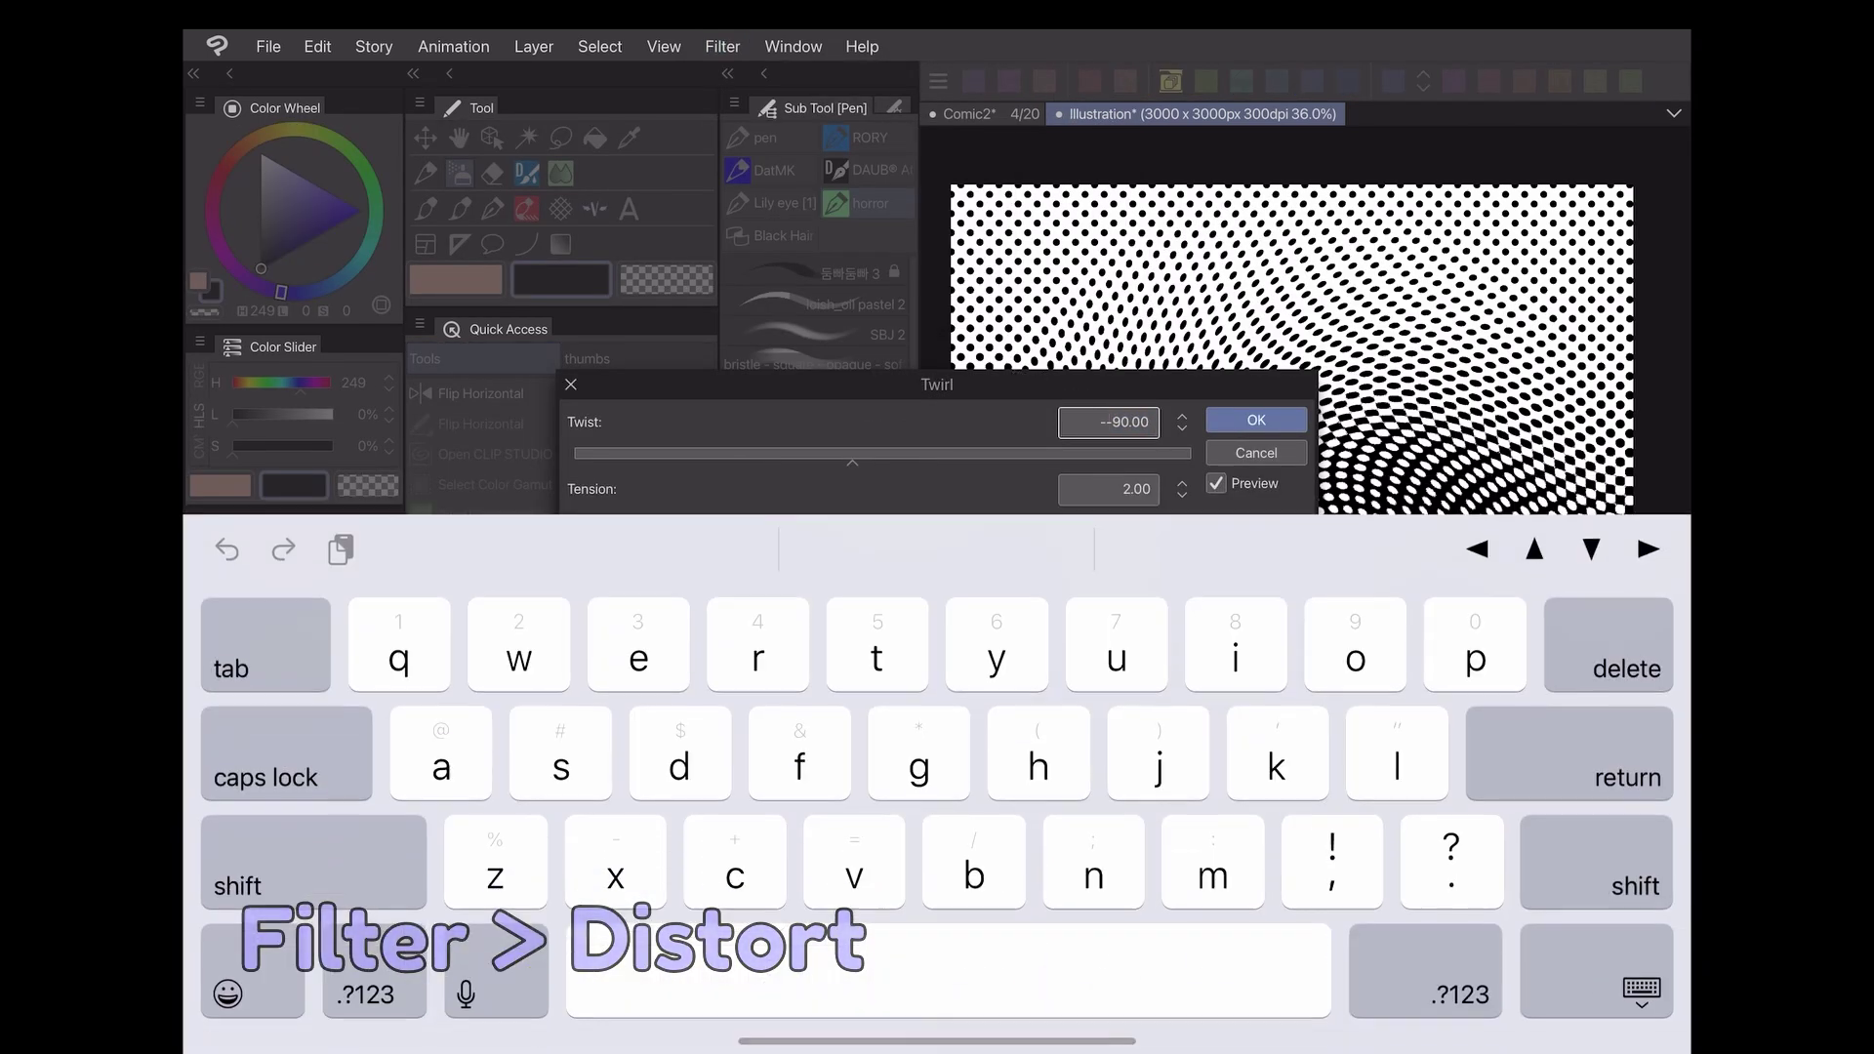
pyautogui.write('-')
pyautogui.moveTo(842, 399); pyautogui.dragTo(598, 371)
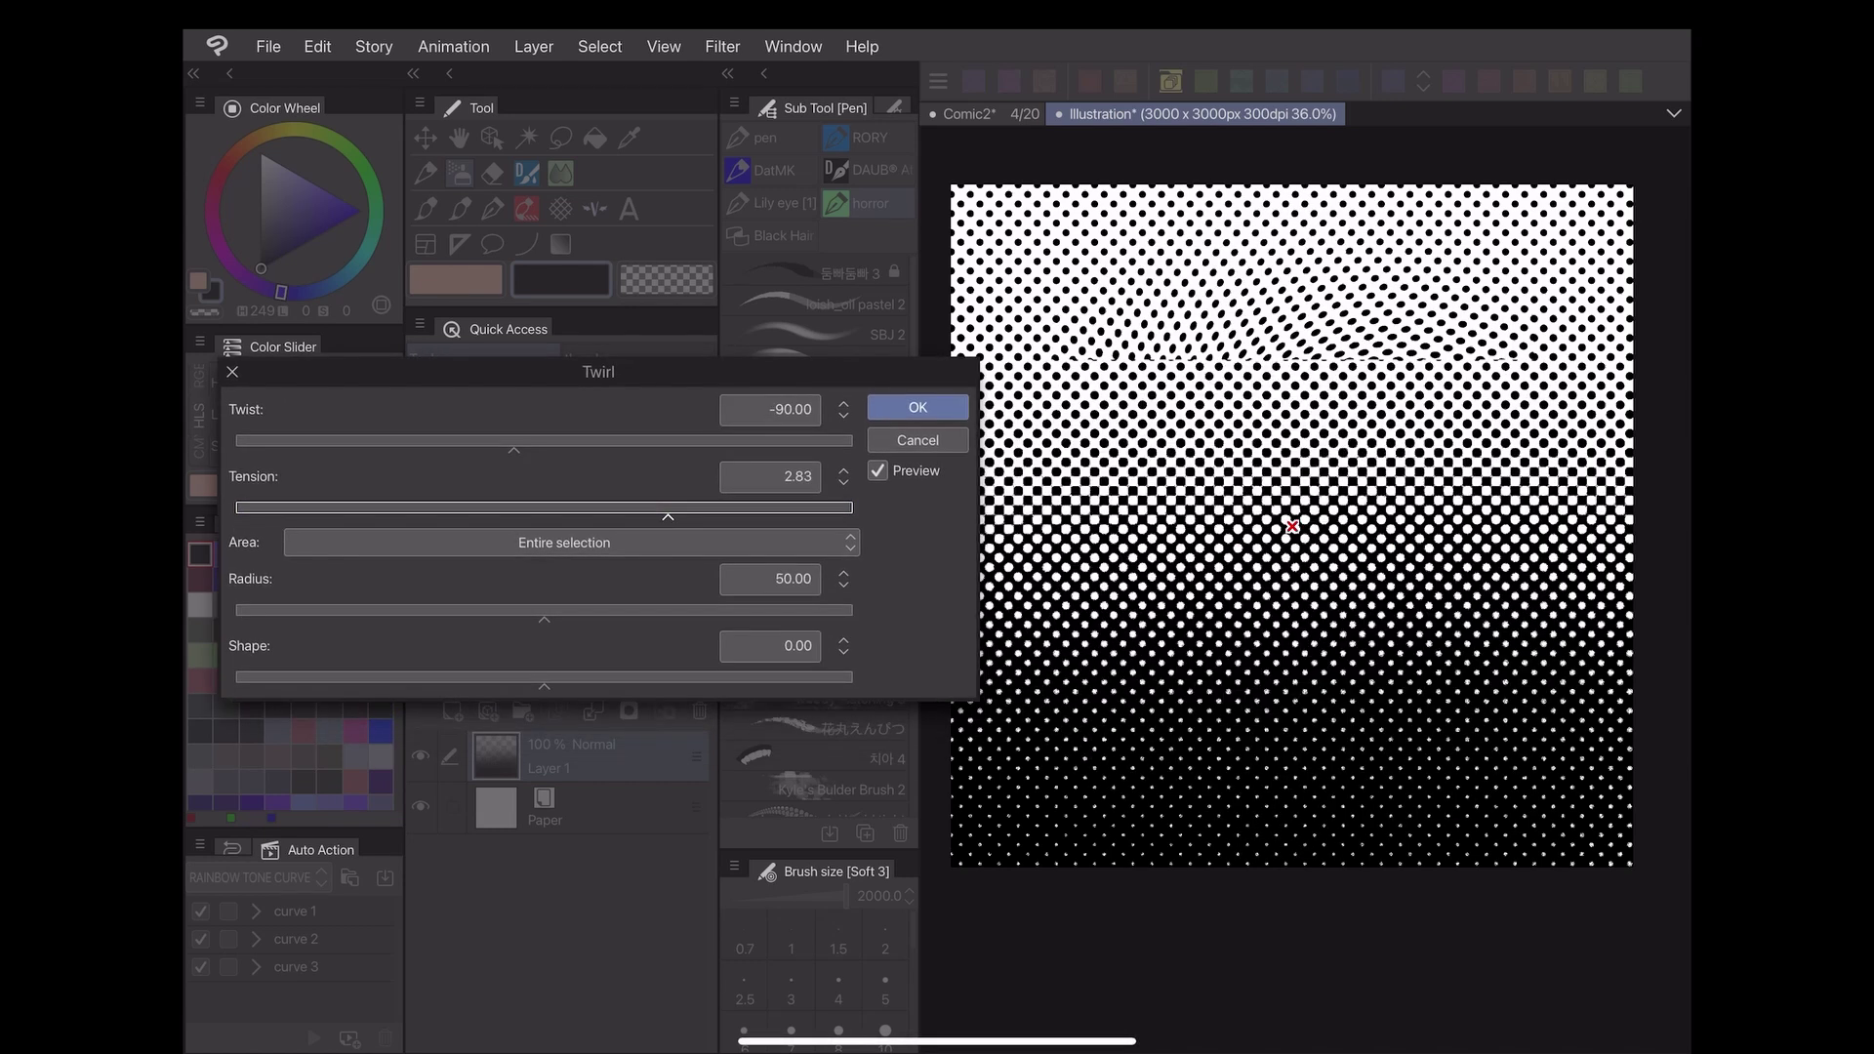
pyautogui.moveTo(536, 507); pyautogui.dragTo(668, 508)
pyautogui.moveTo(543, 609); pyautogui.dragTo(402, 609)
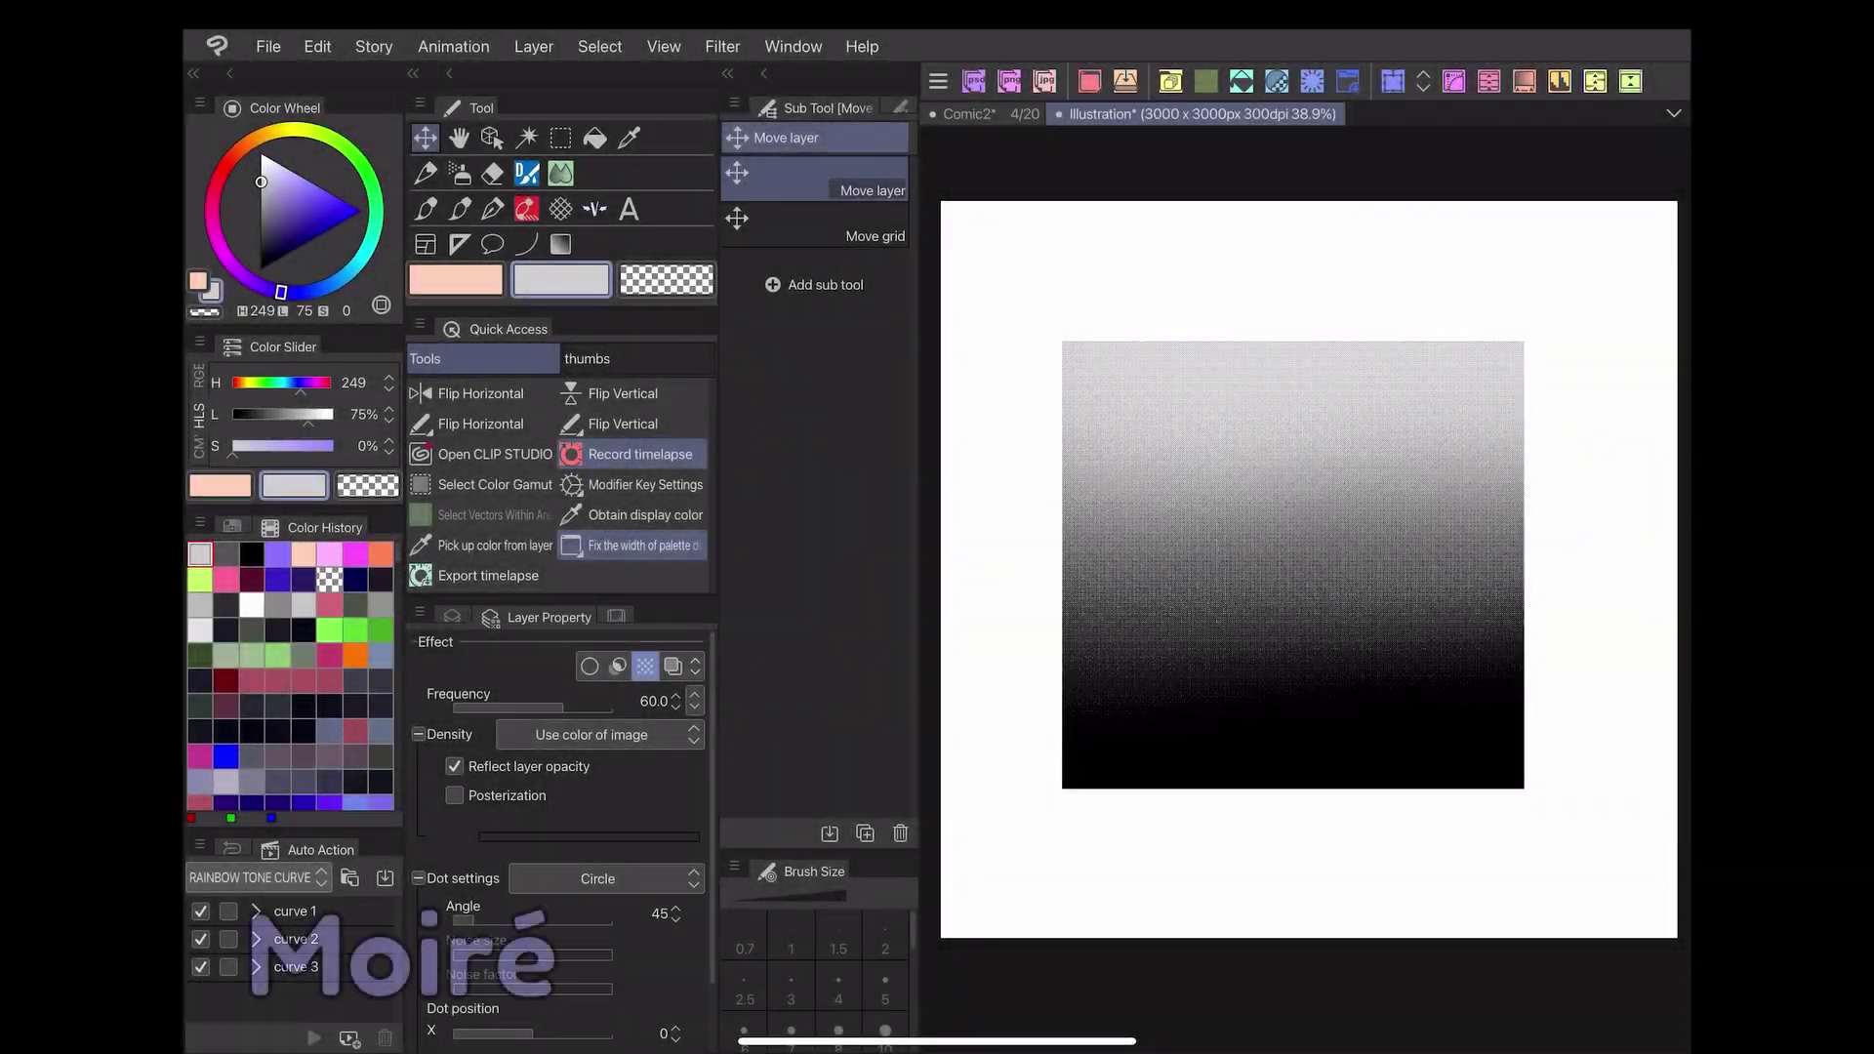
pyautogui.scroll(3, 1293, 563)
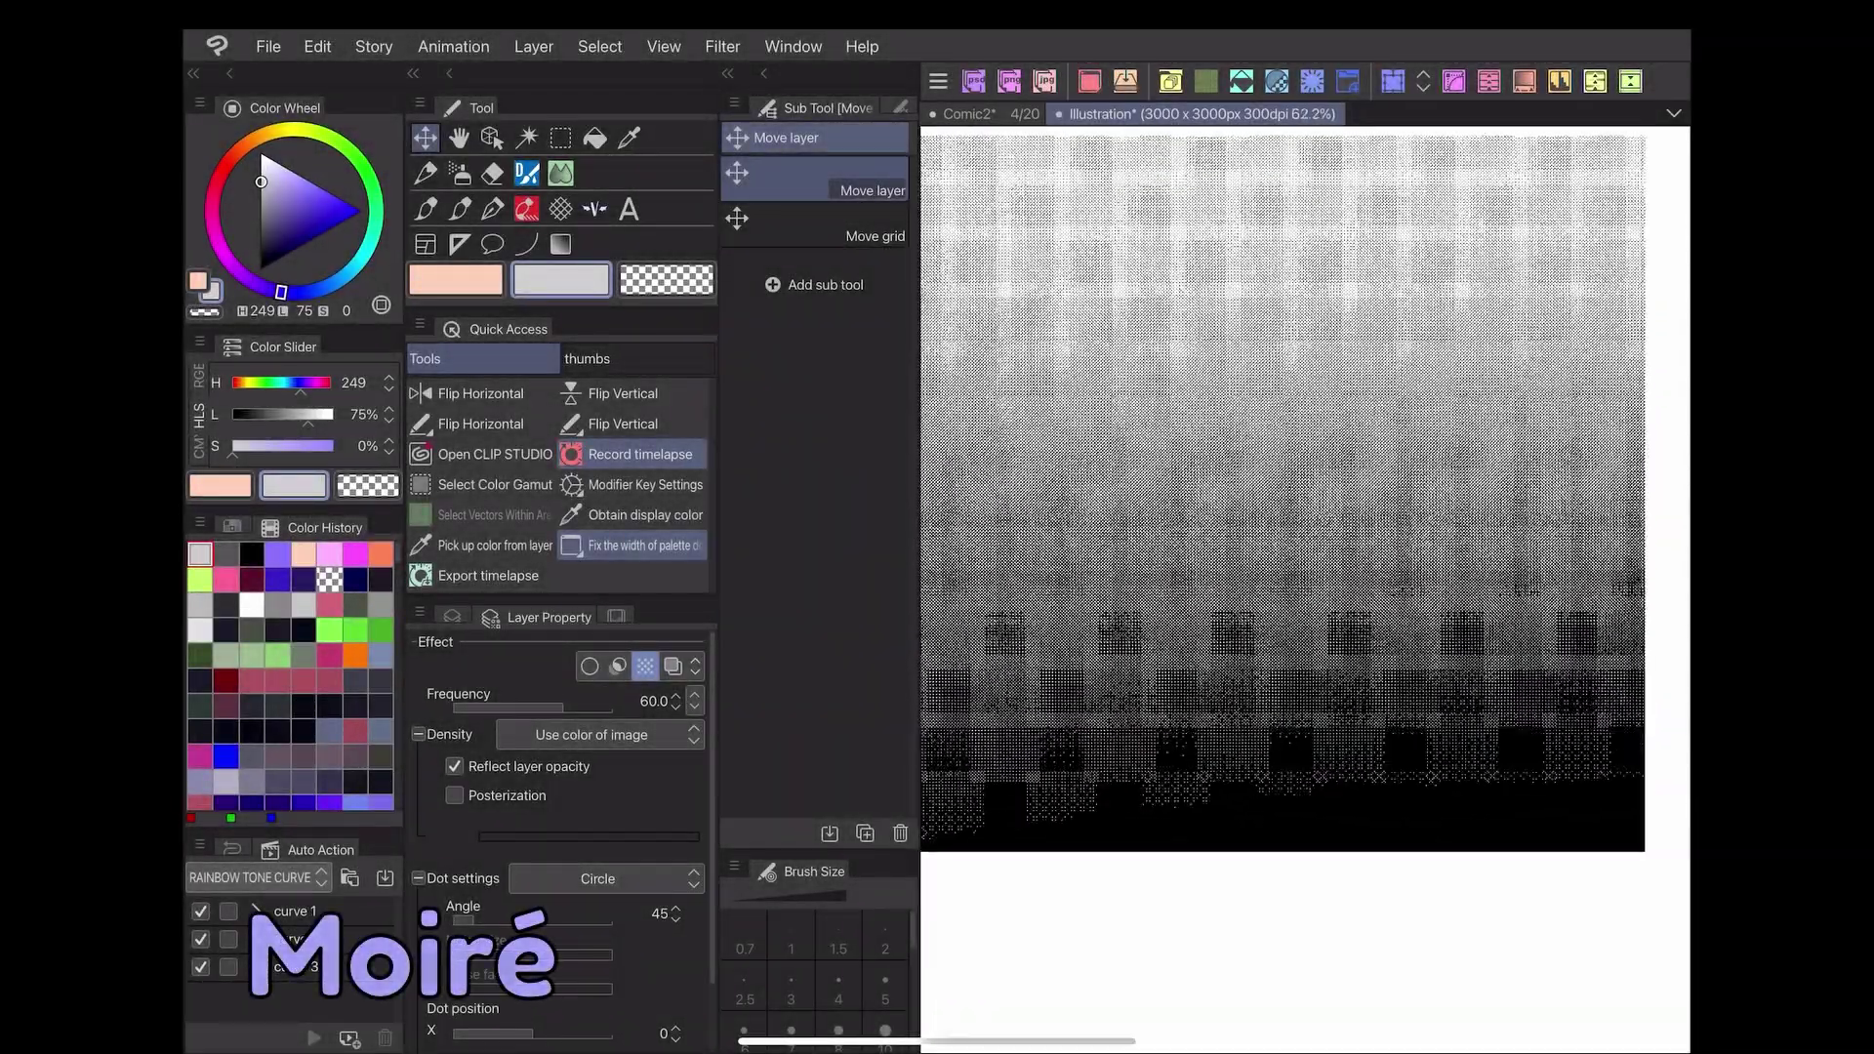
pyautogui.scroll(-1, 1296, 504)
pyautogui.scroll(1, 1304, 505)
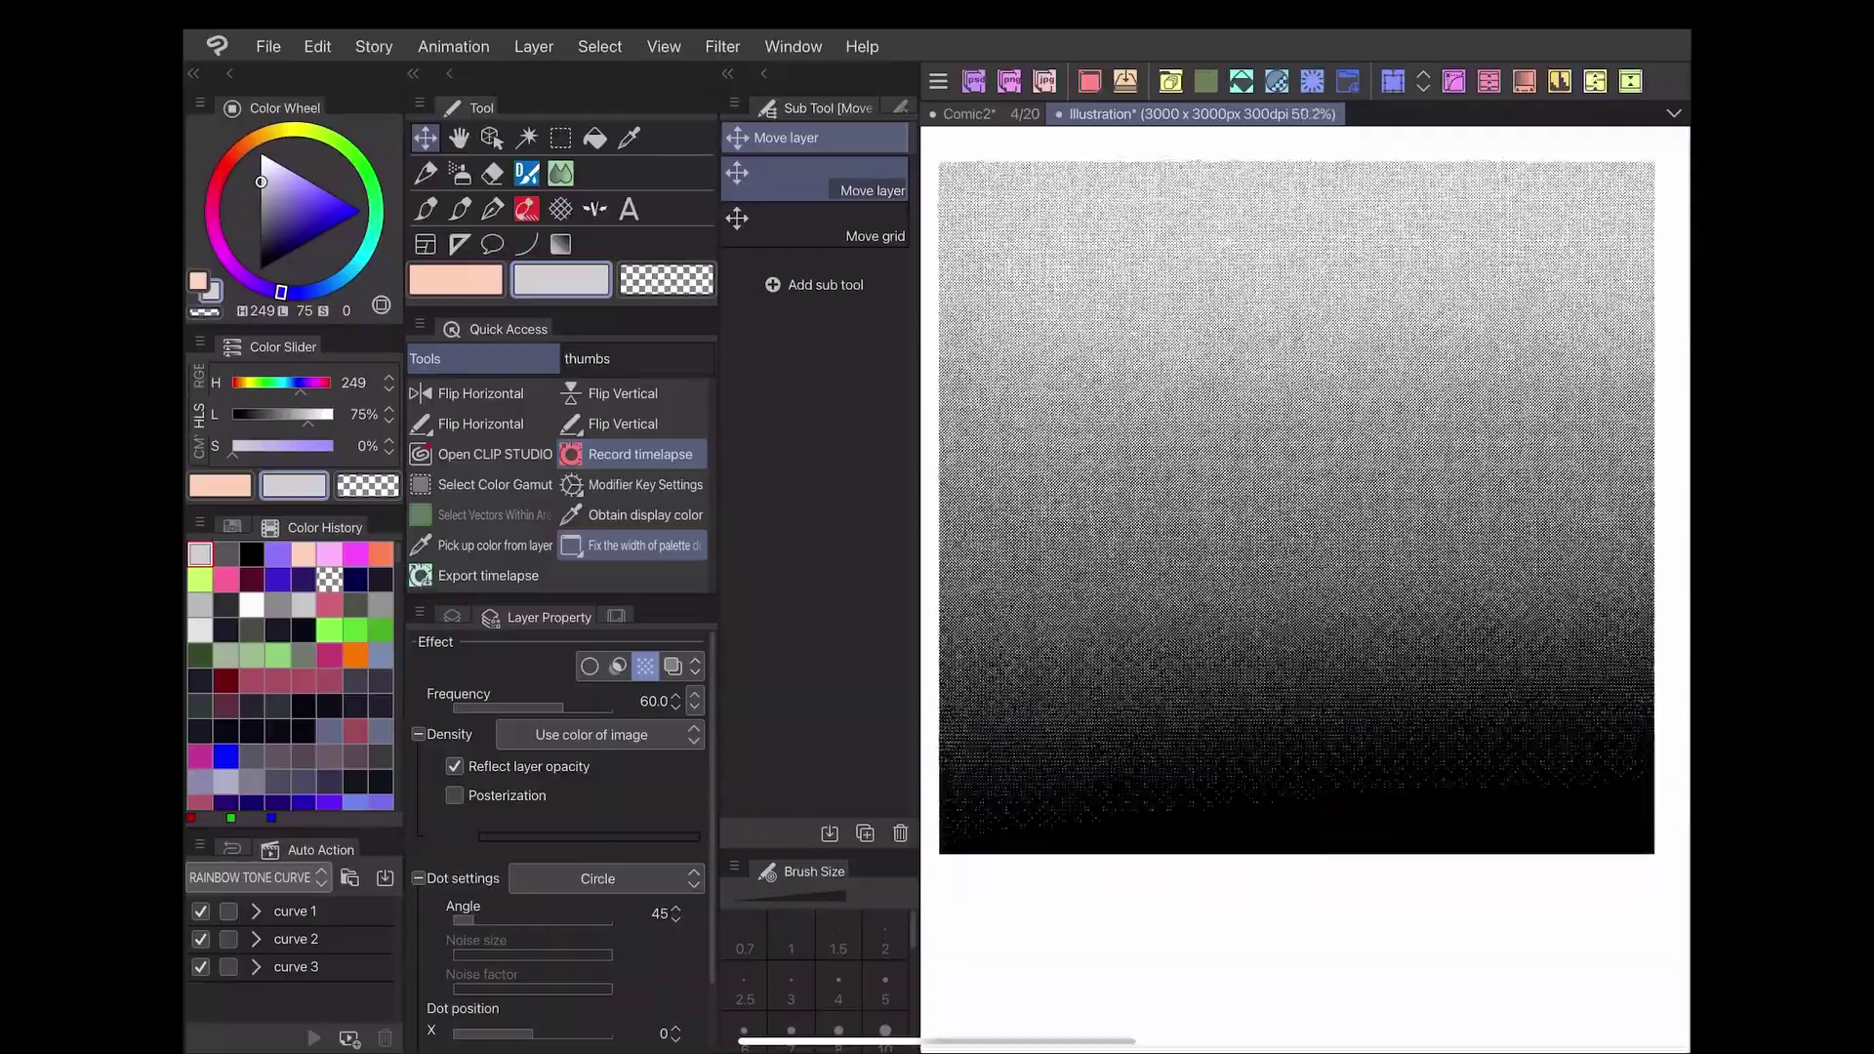
pyautogui.scroll(1, 1305, 505)
pyautogui.scroll(1, 1304, 505)
pyautogui.scroll(1, 1305, 506)
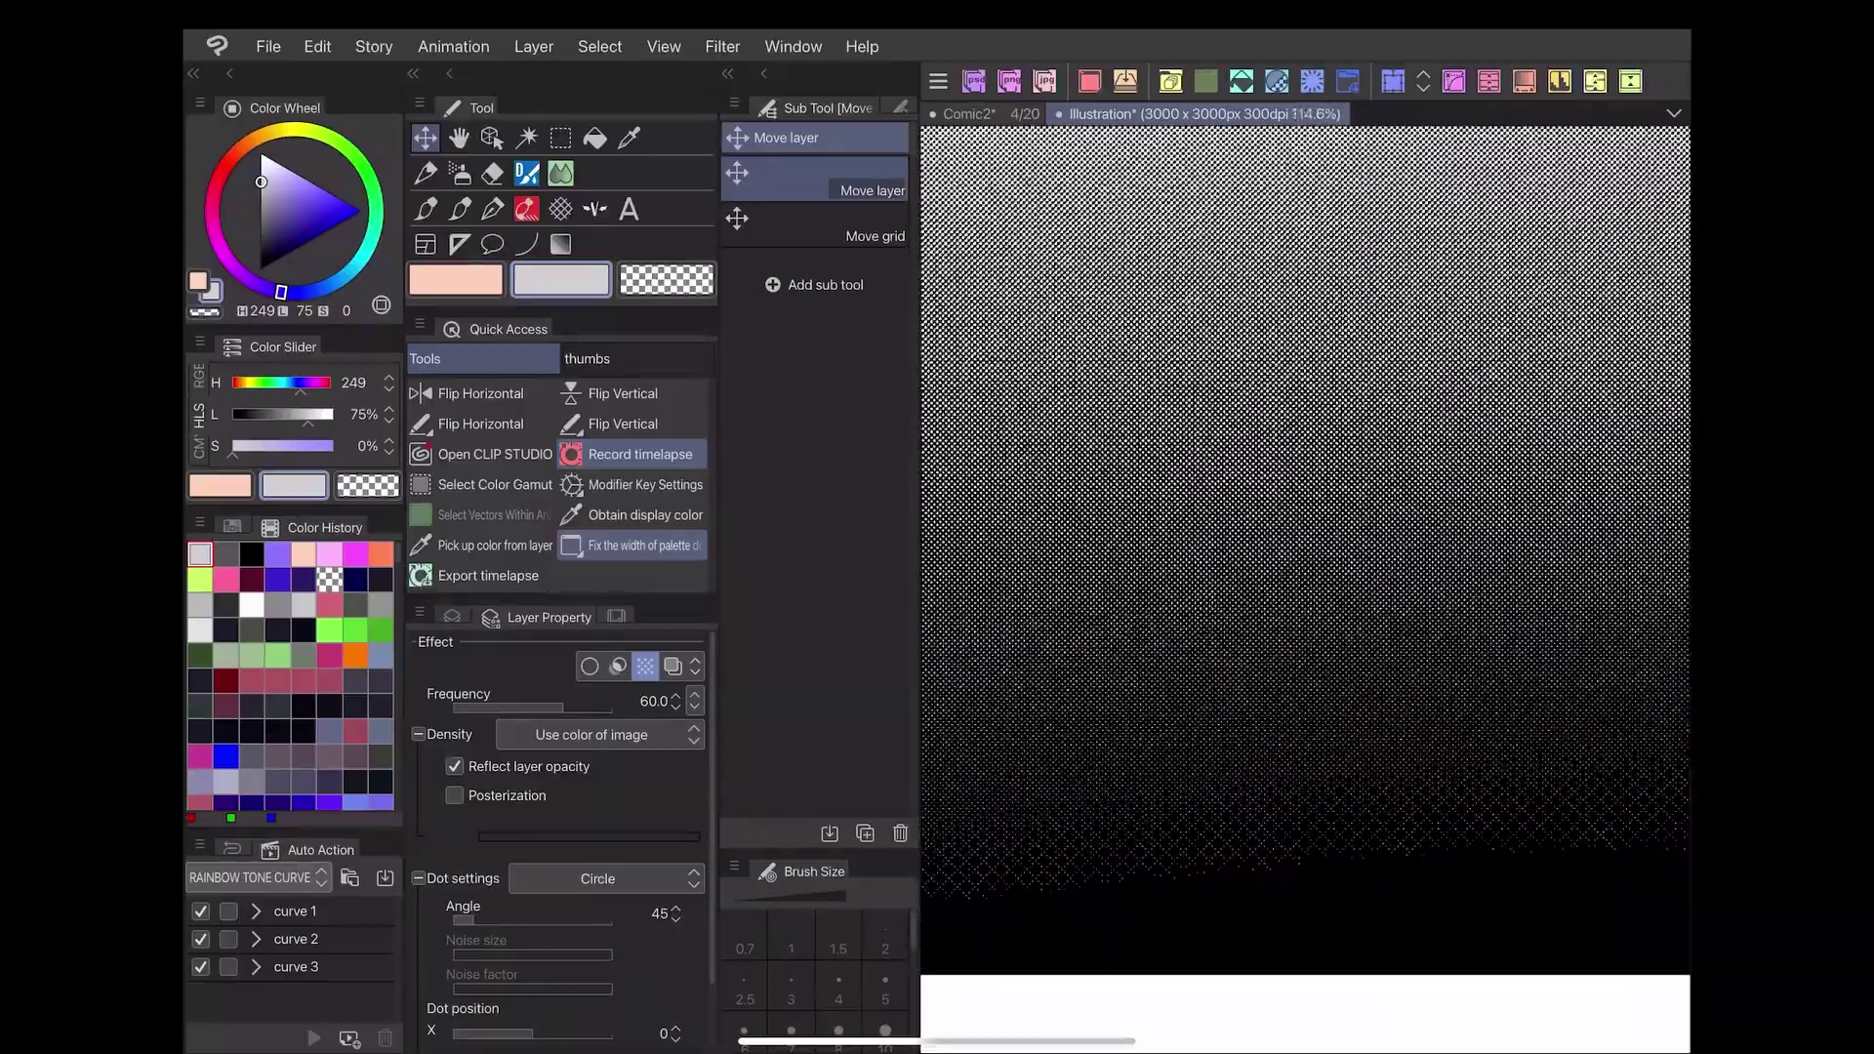
pyautogui.scroll(-2, 1306, 506)
pyautogui.scroll(-1, 1305, 505)
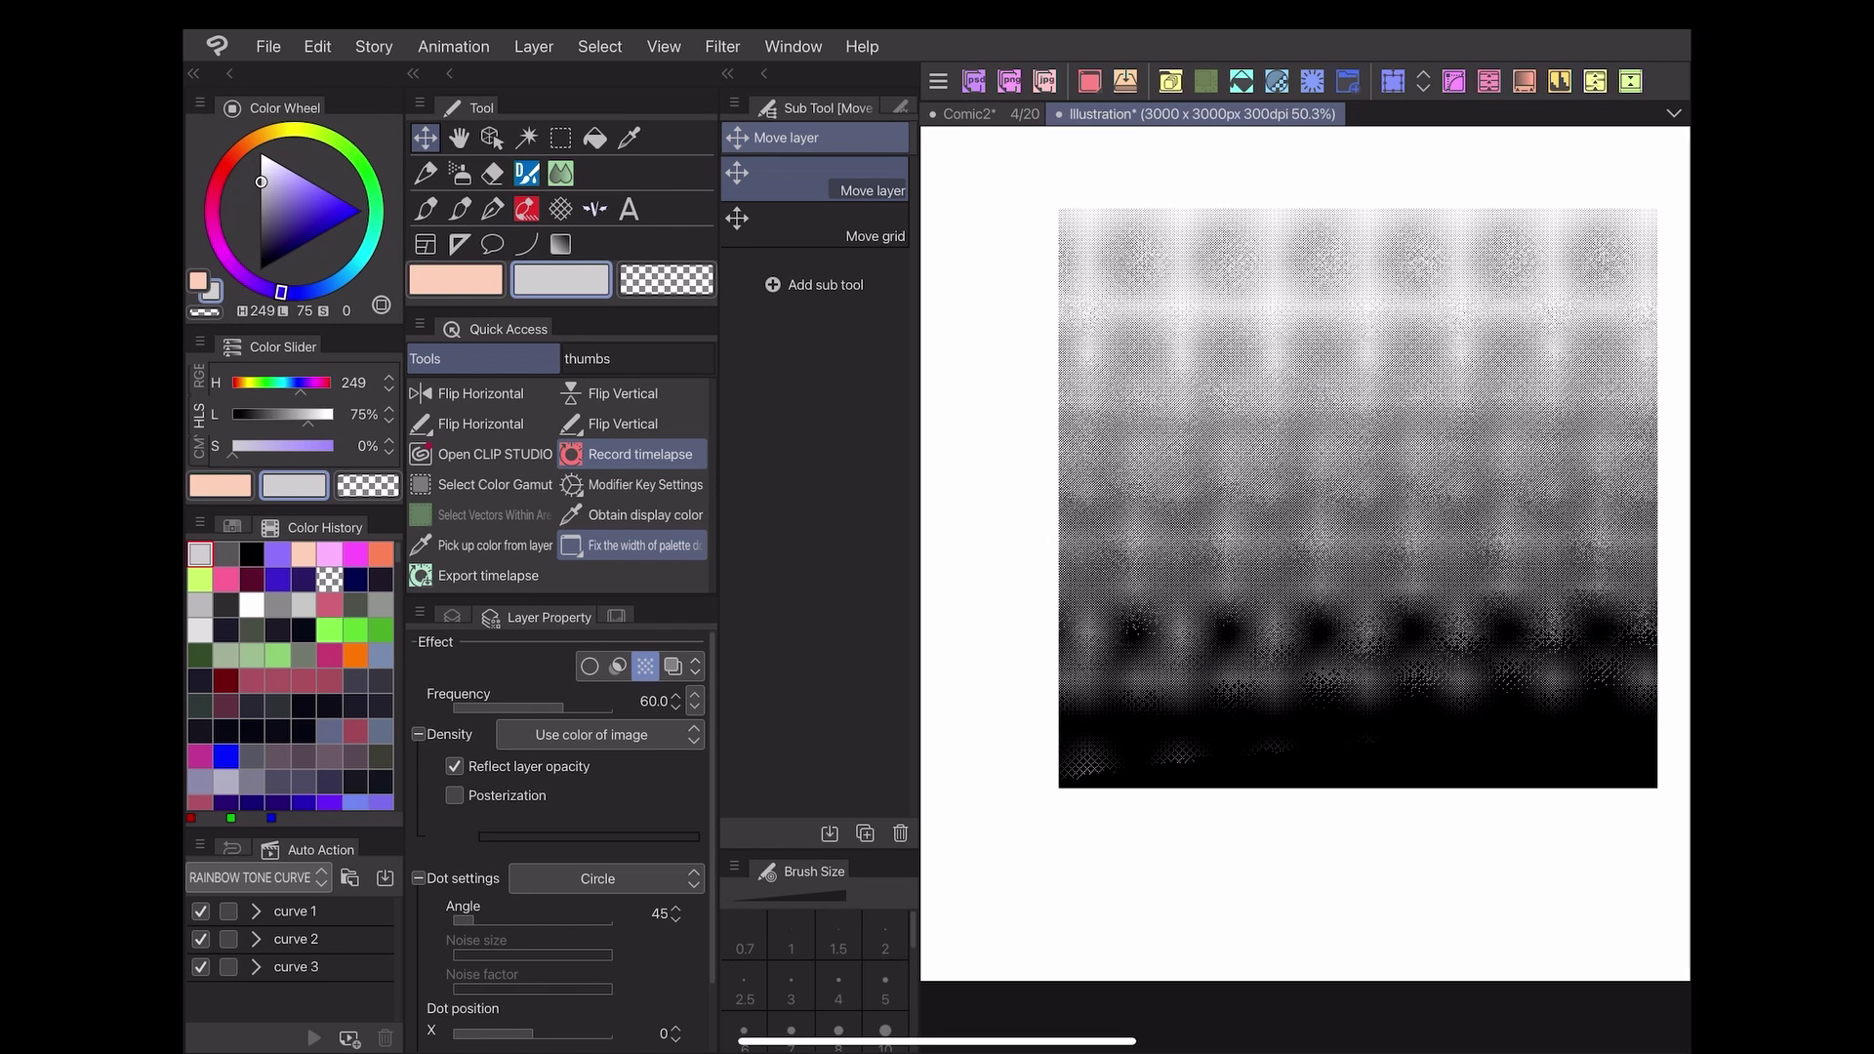
pyautogui.scroll(-3, 1304, 554)
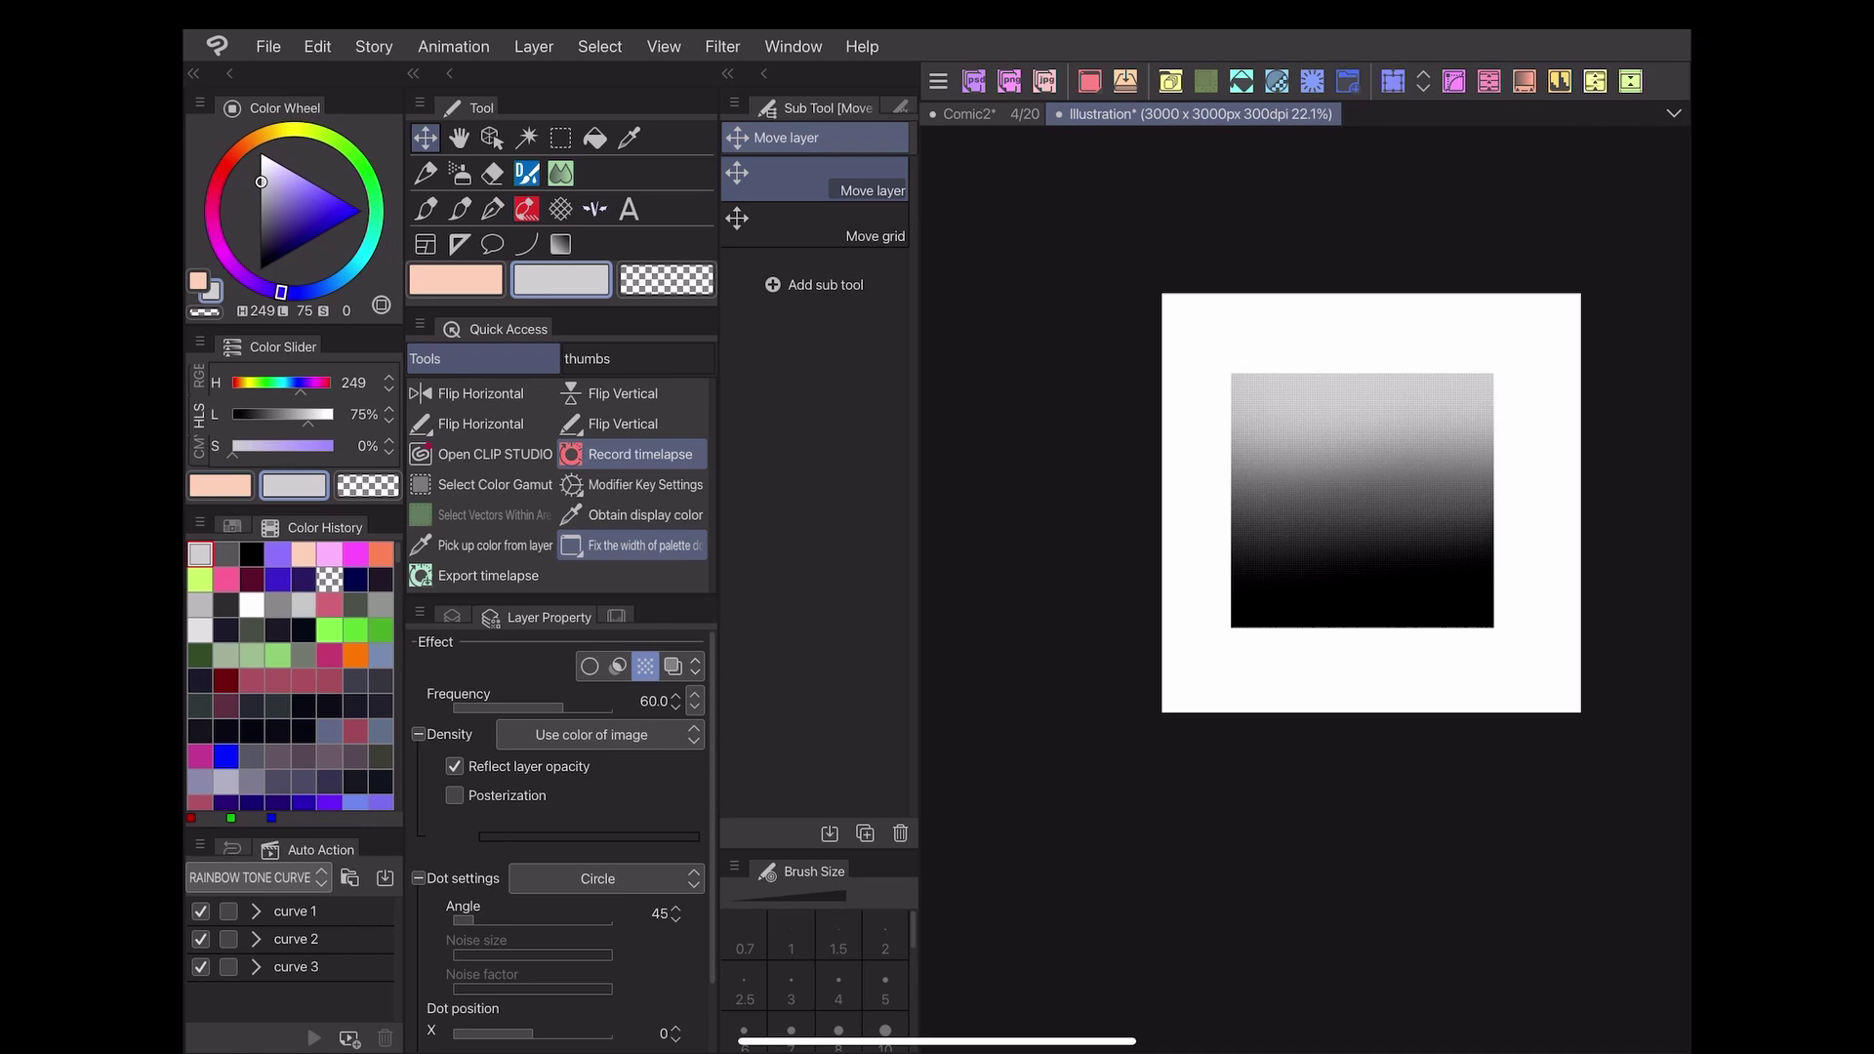
pyautogui.scroll(2, 1305, 553)
pyautogui.scroll(2, 1305, 554)
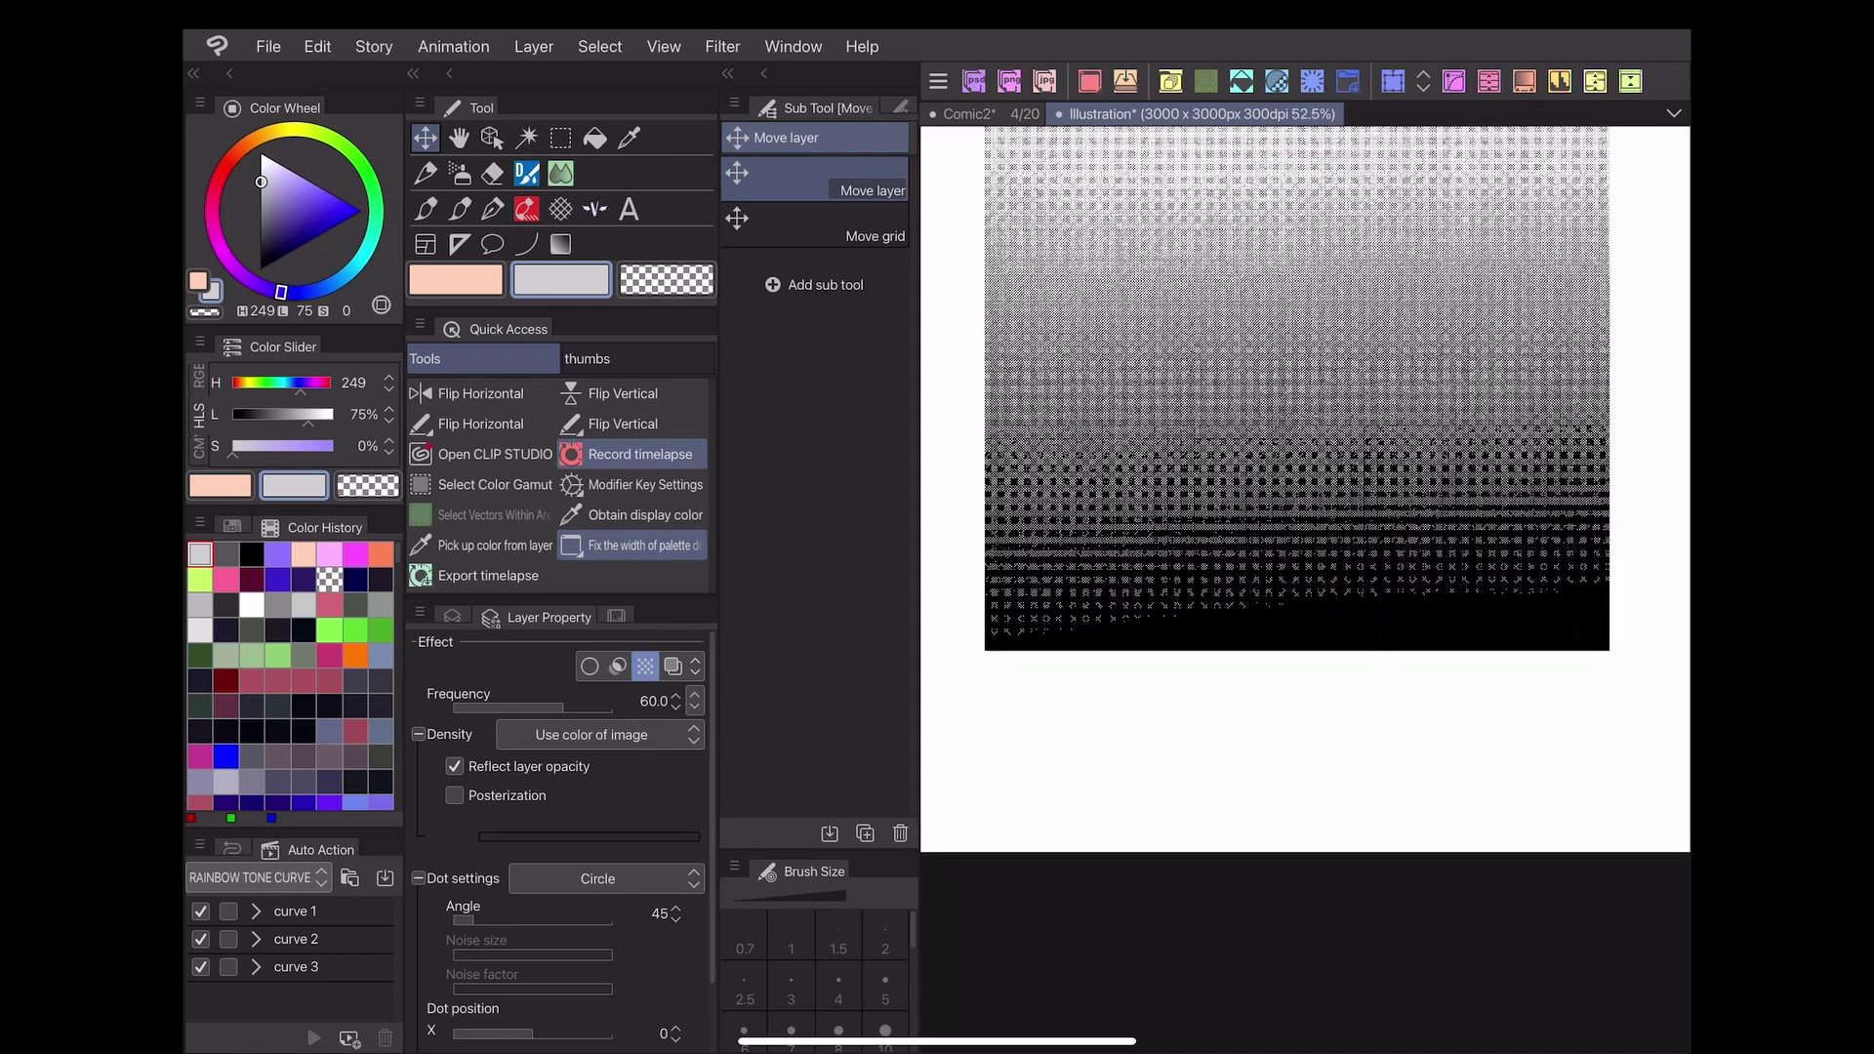
pyautogui.scroll(2, 1304, 554)
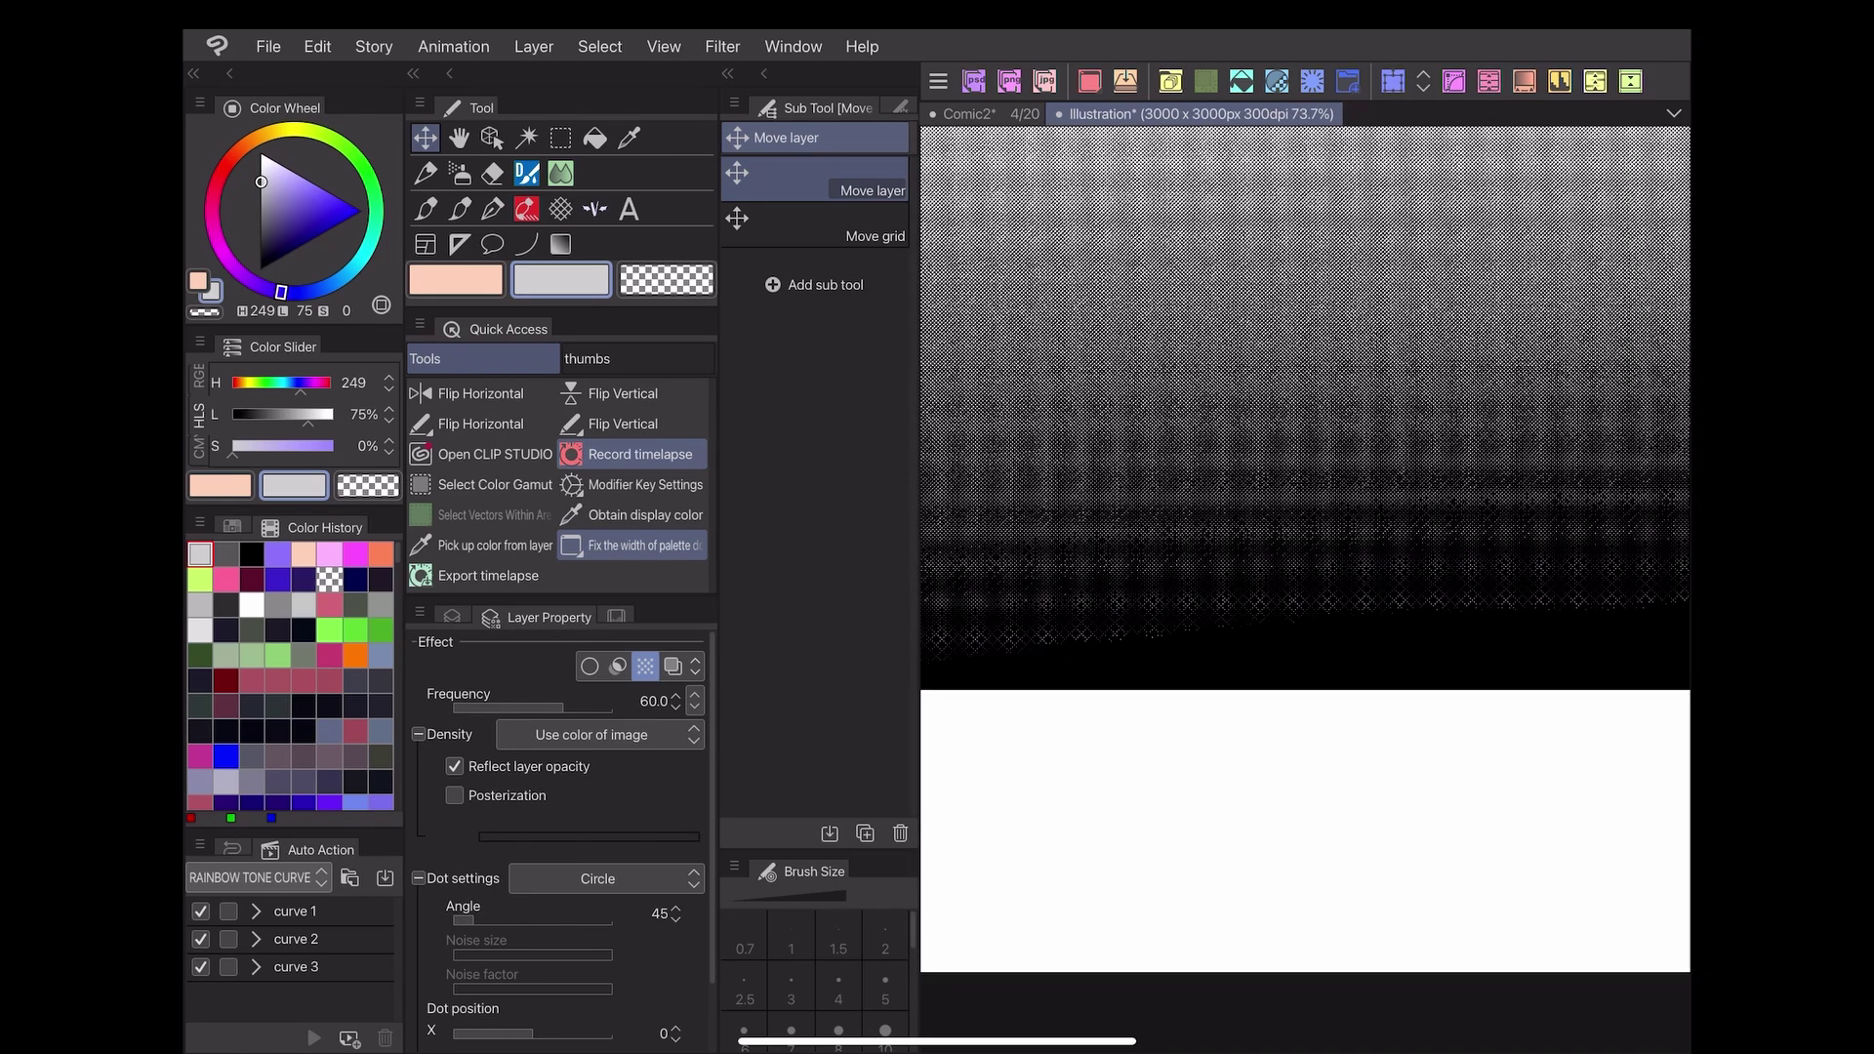
pyautogui.scroll(-3, 1306, 554)
pyautogui.scroll(2, 1304, 554)
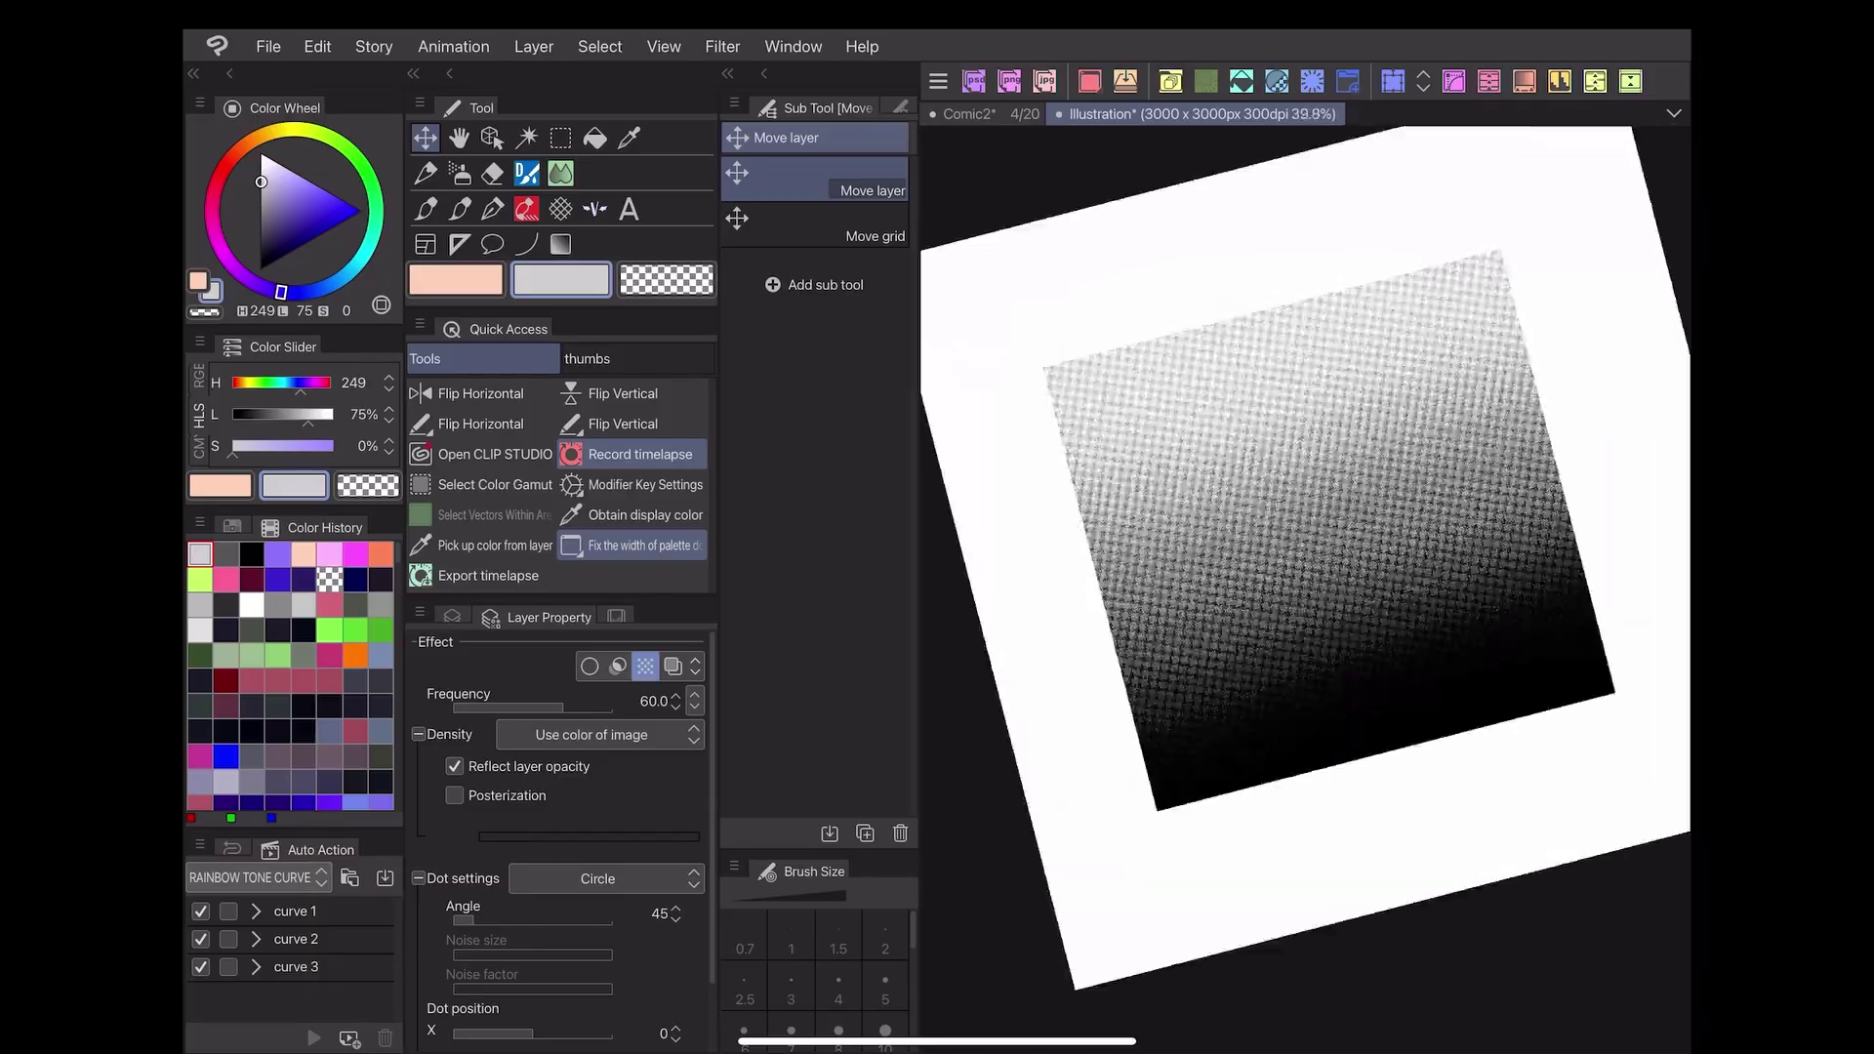
pyautogui.scroll(3, 1304, 553)
pyautogui.scroll(2, 1304, 555)
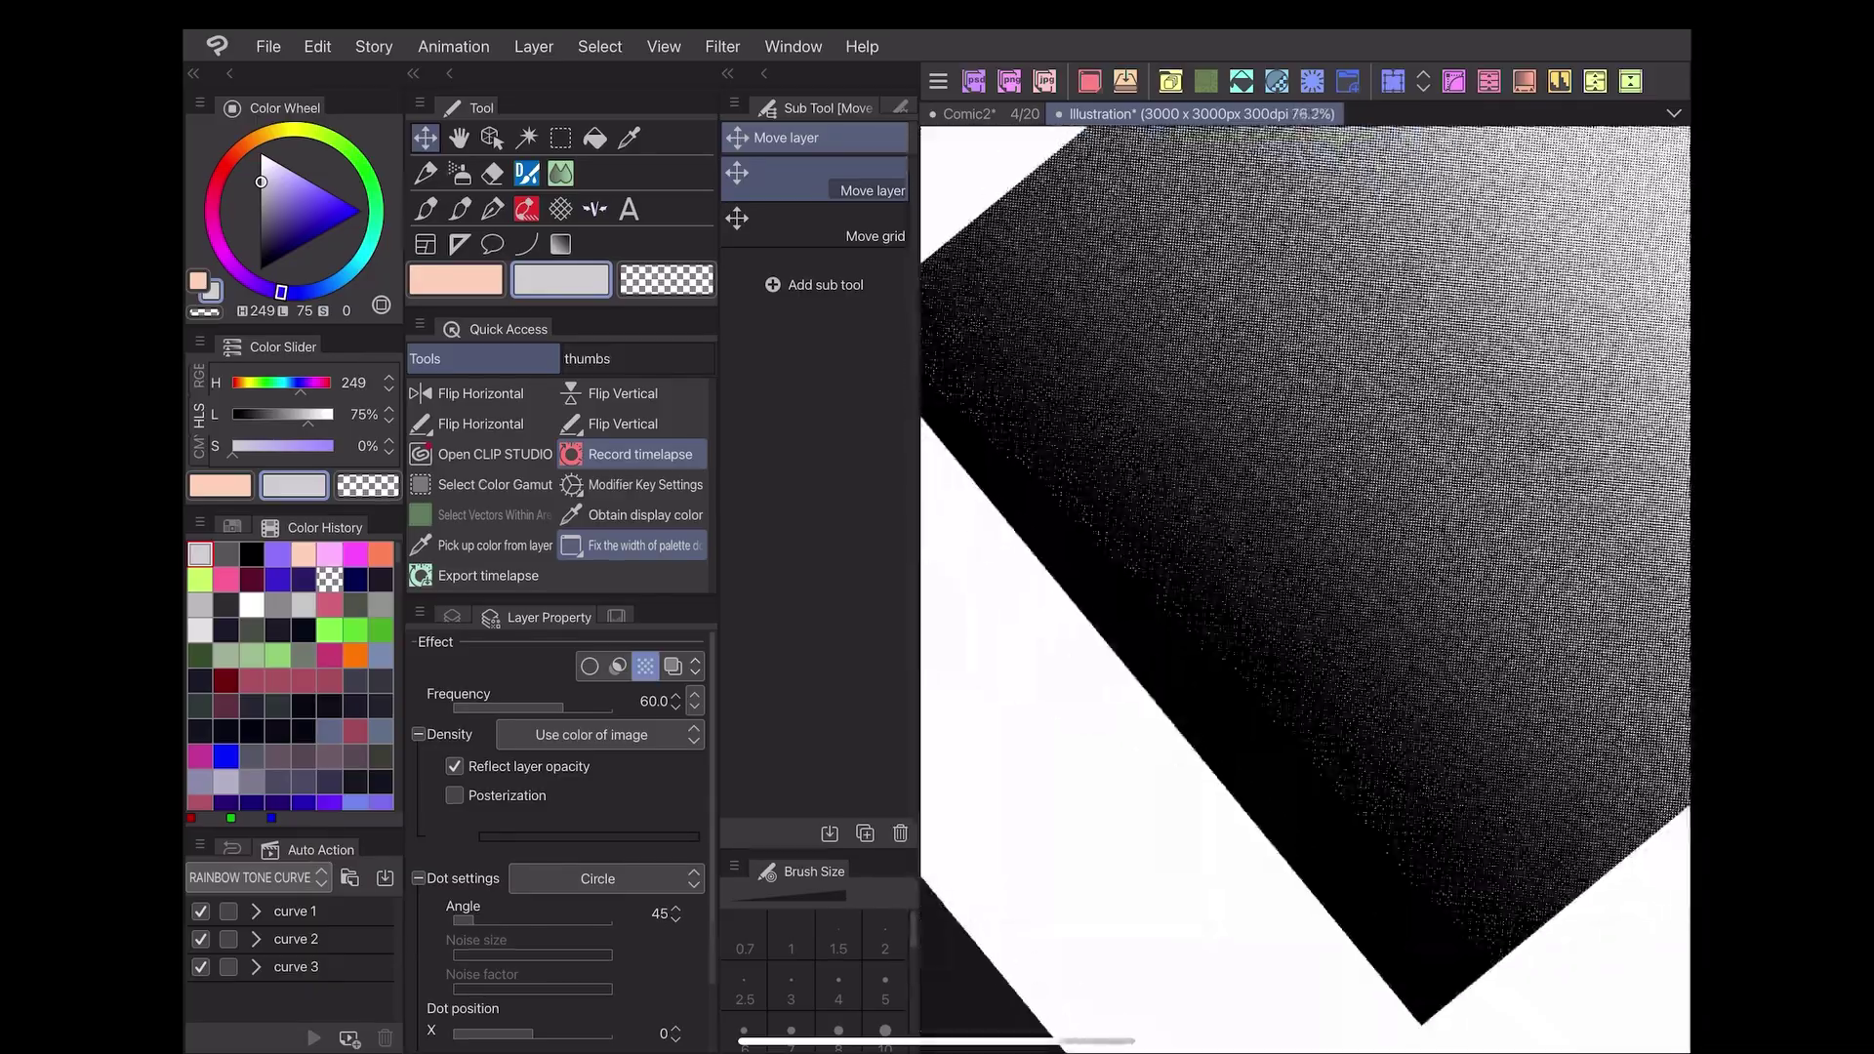
pyautogui.scroll(-2, 1305, 553)
pyautogui.scroll(-3, 1306, 554)
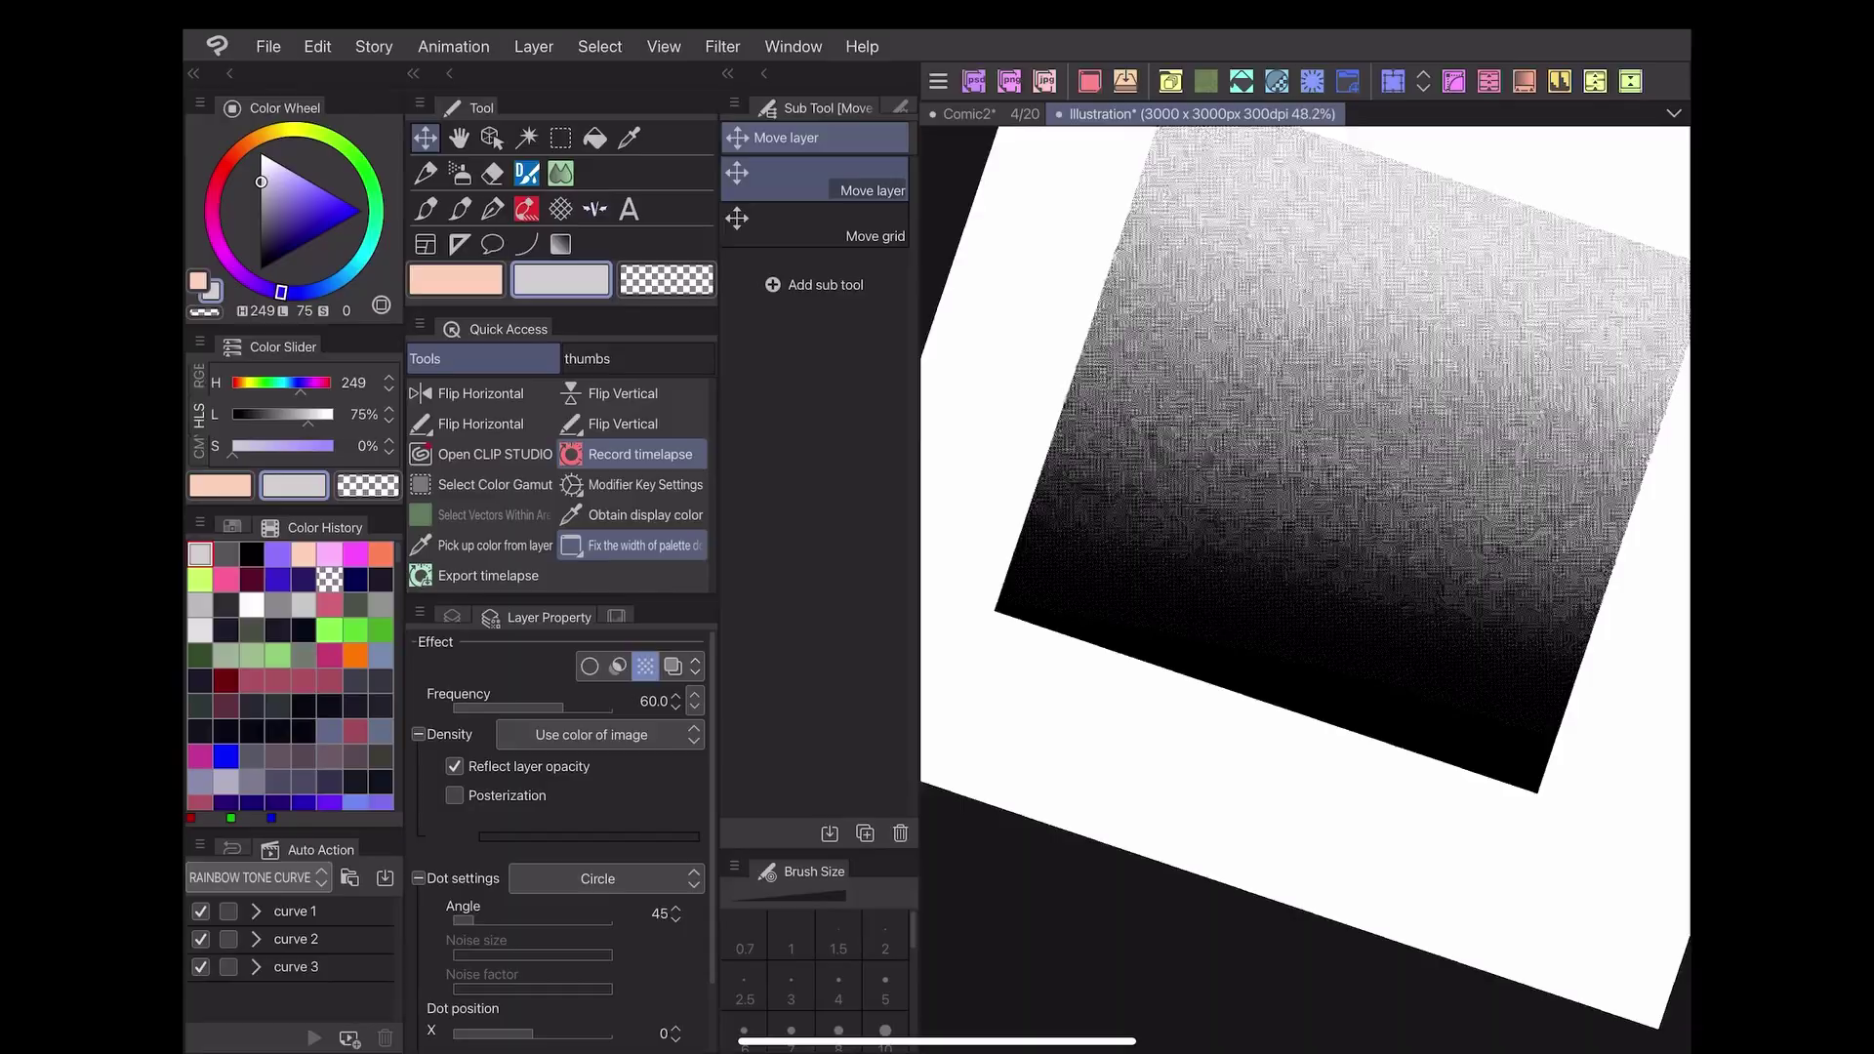
pyautogui.scroll(2, 1305, 484)
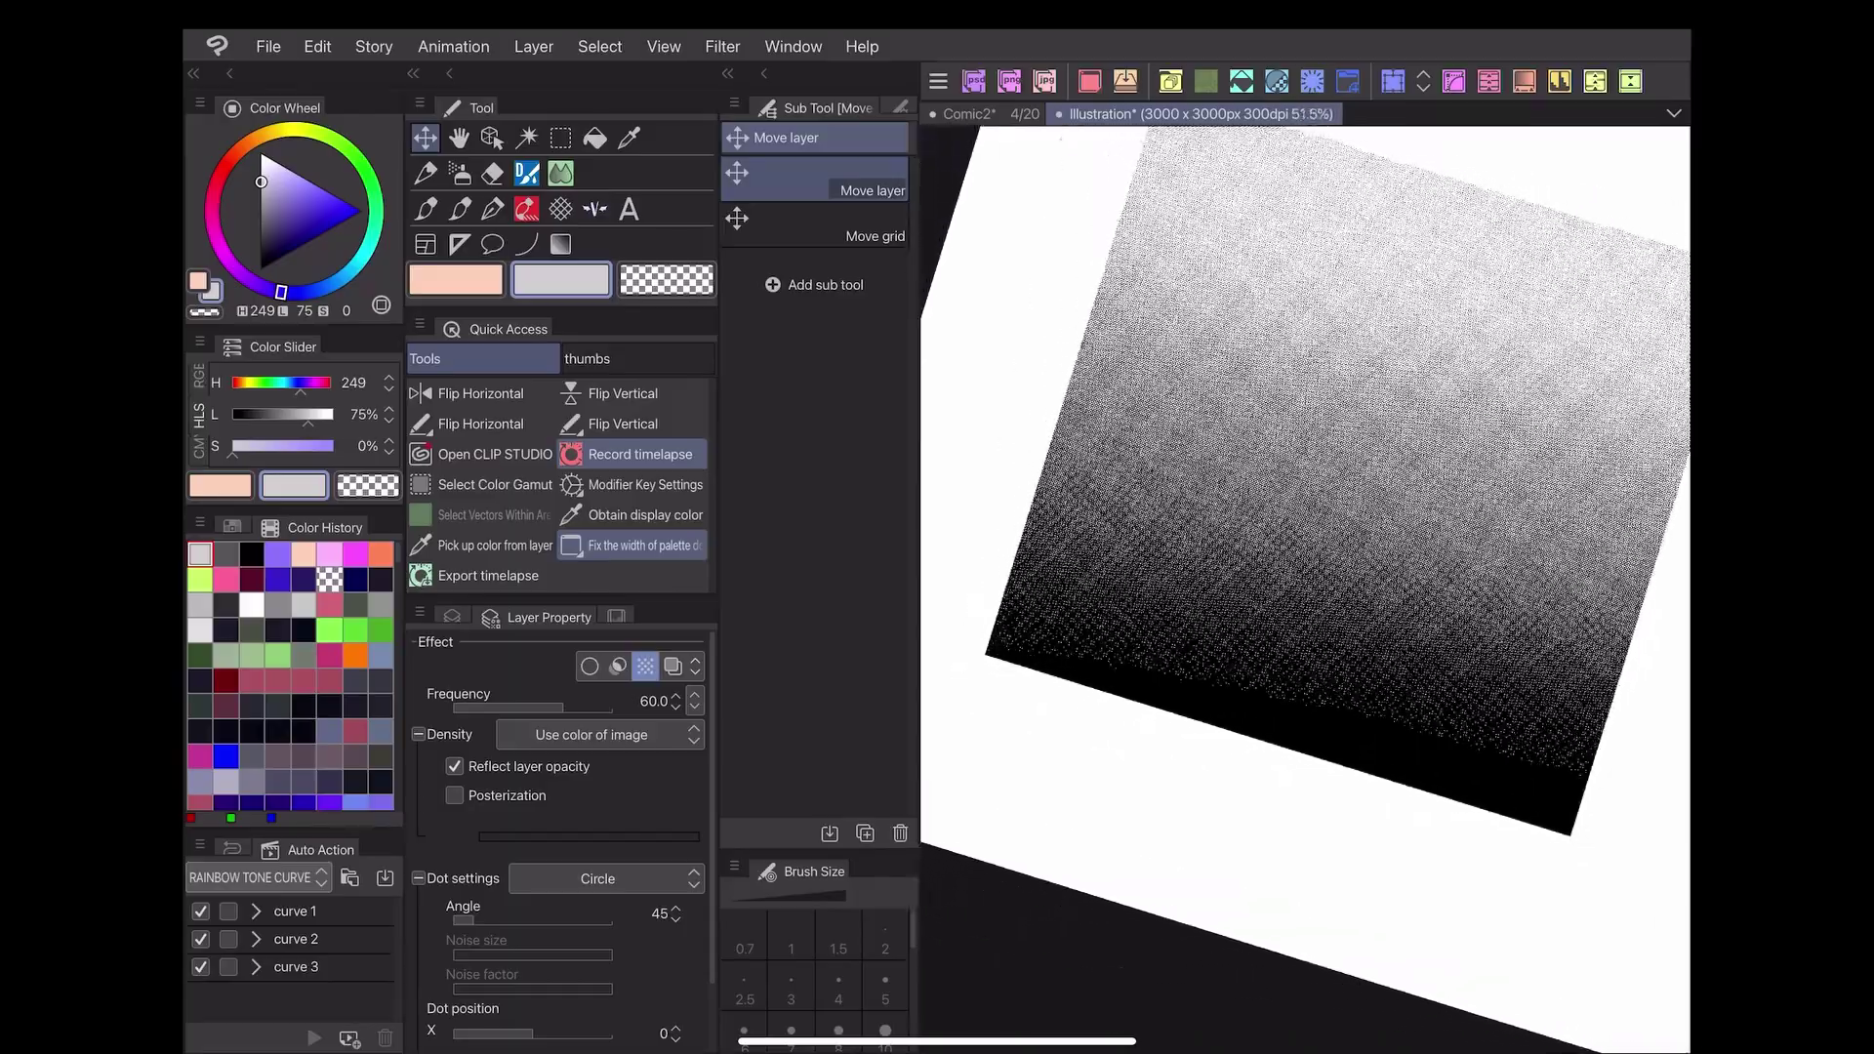
# Rotate the canvas view back to level.
pyautogui.moveTo(1303, 483); pyautogui.dragTo(1363, 527)
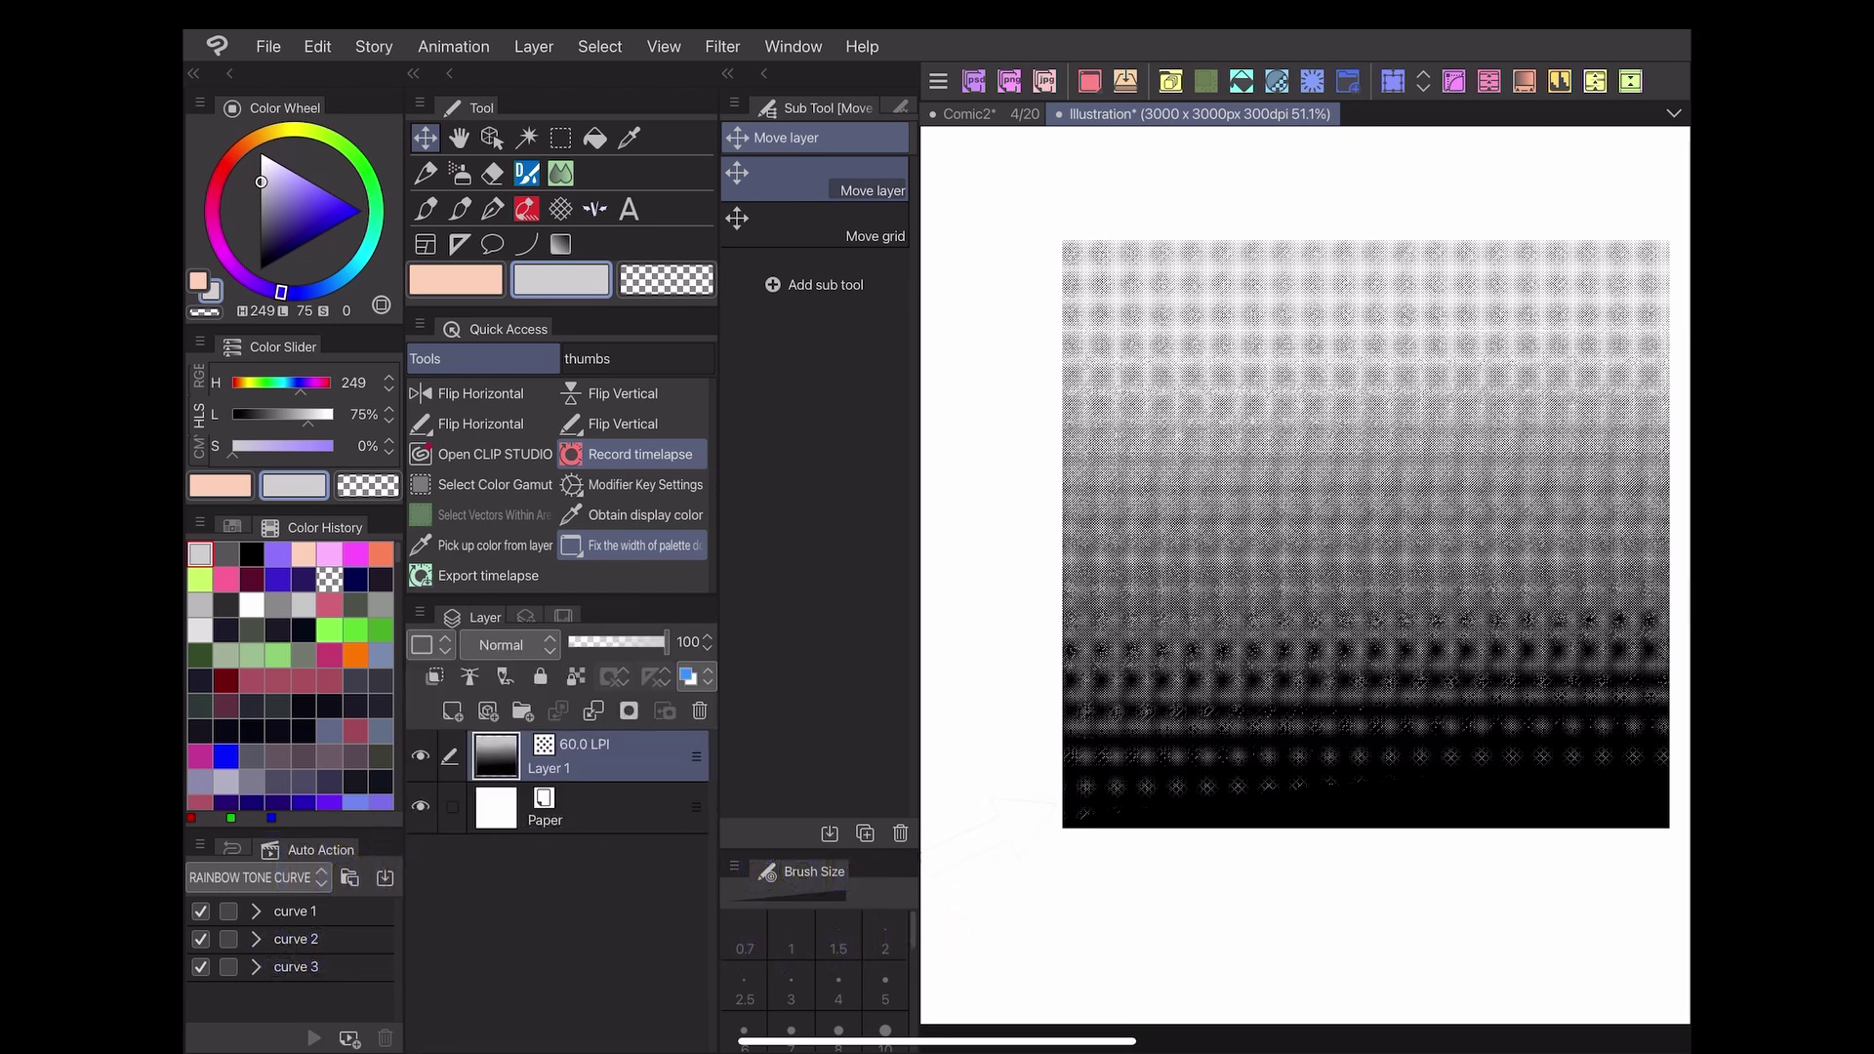
# Add a new magenta layer, then export the image as a PNG named 'Moire Test'.
pyautogui.click(453, 713)
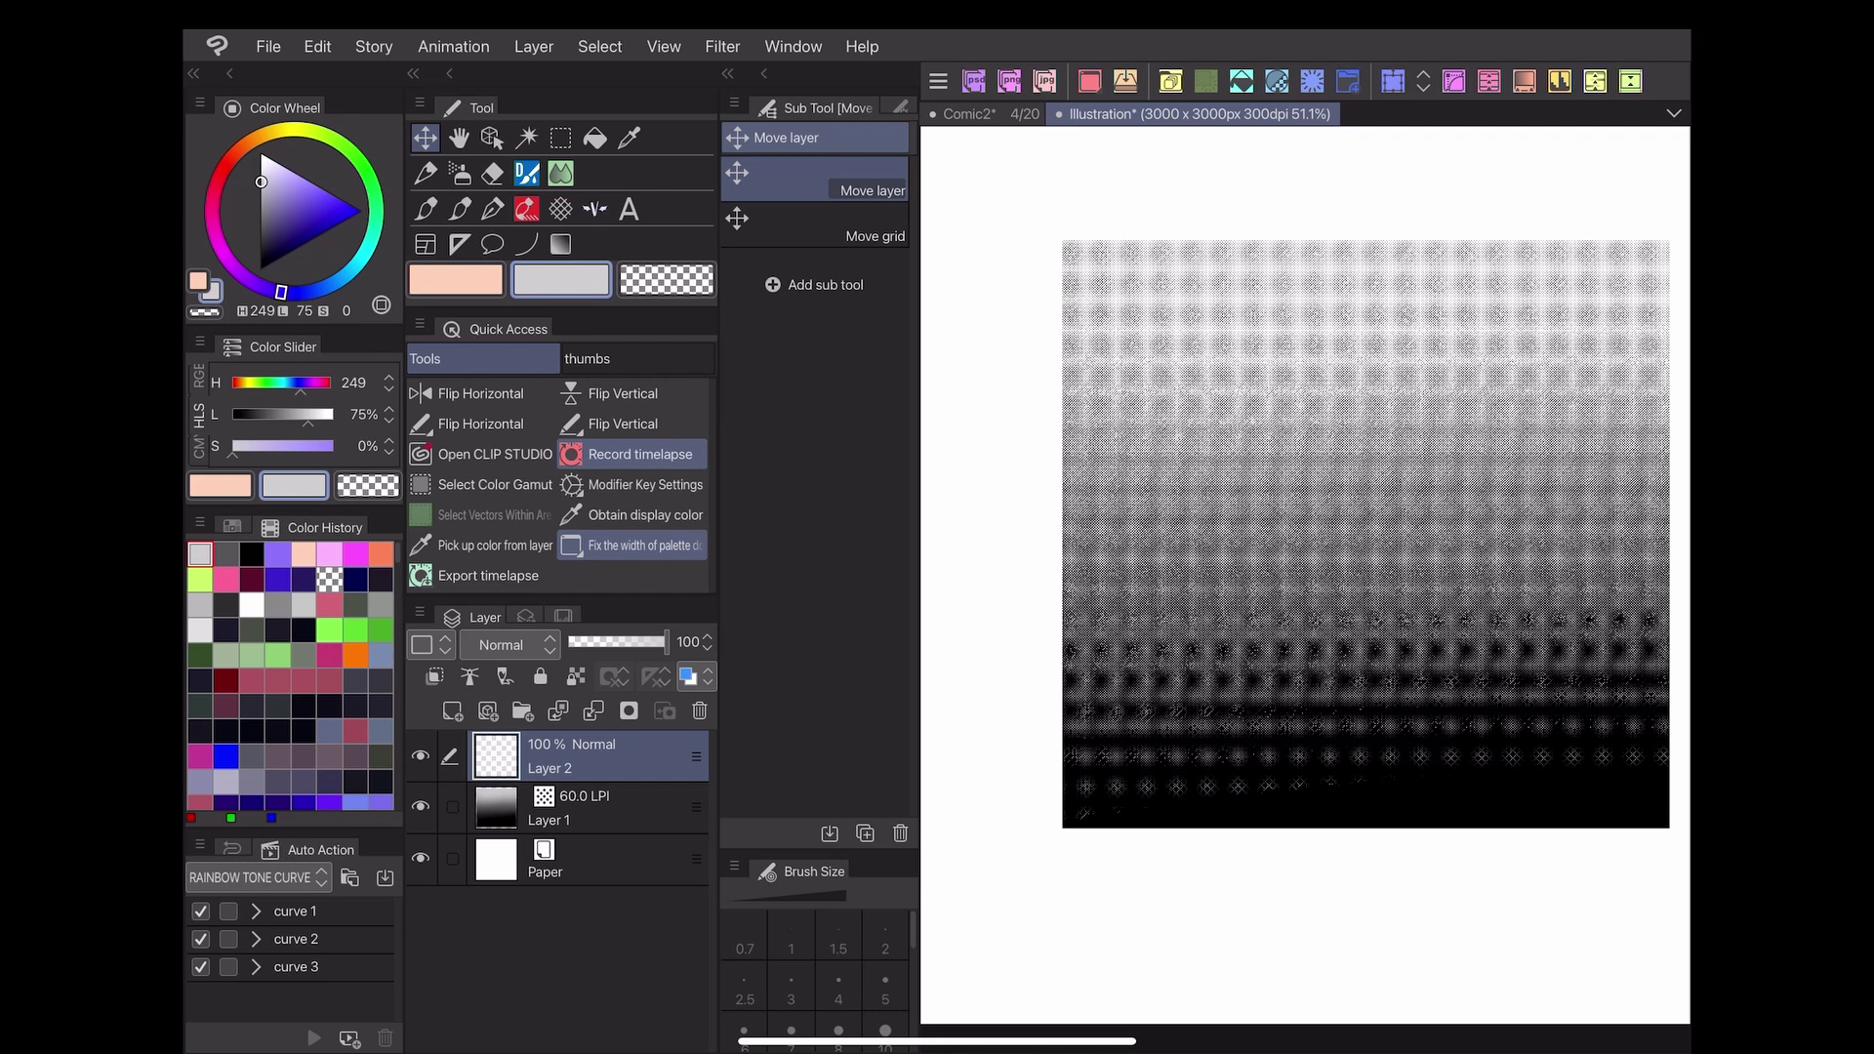
pyautogui.click(329, 654)
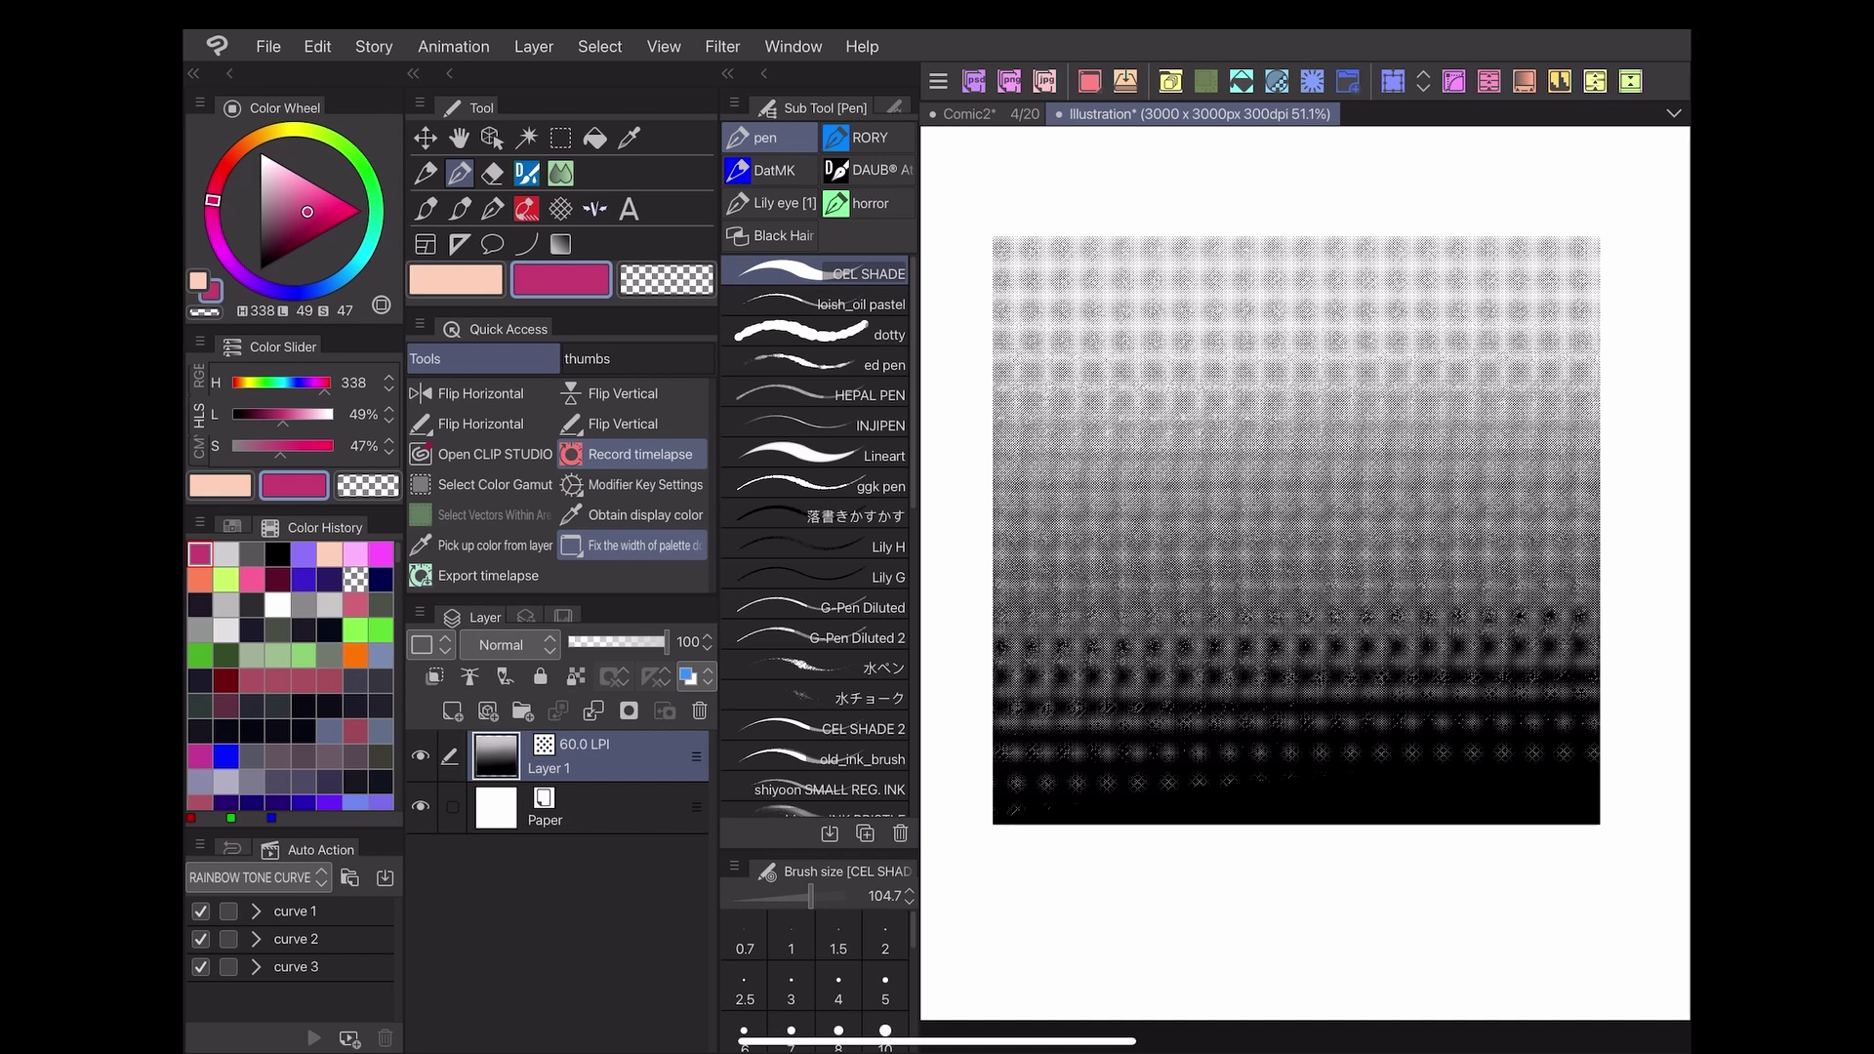
pyautogui.click(269, 46)
pyautogui.click(368, 373)
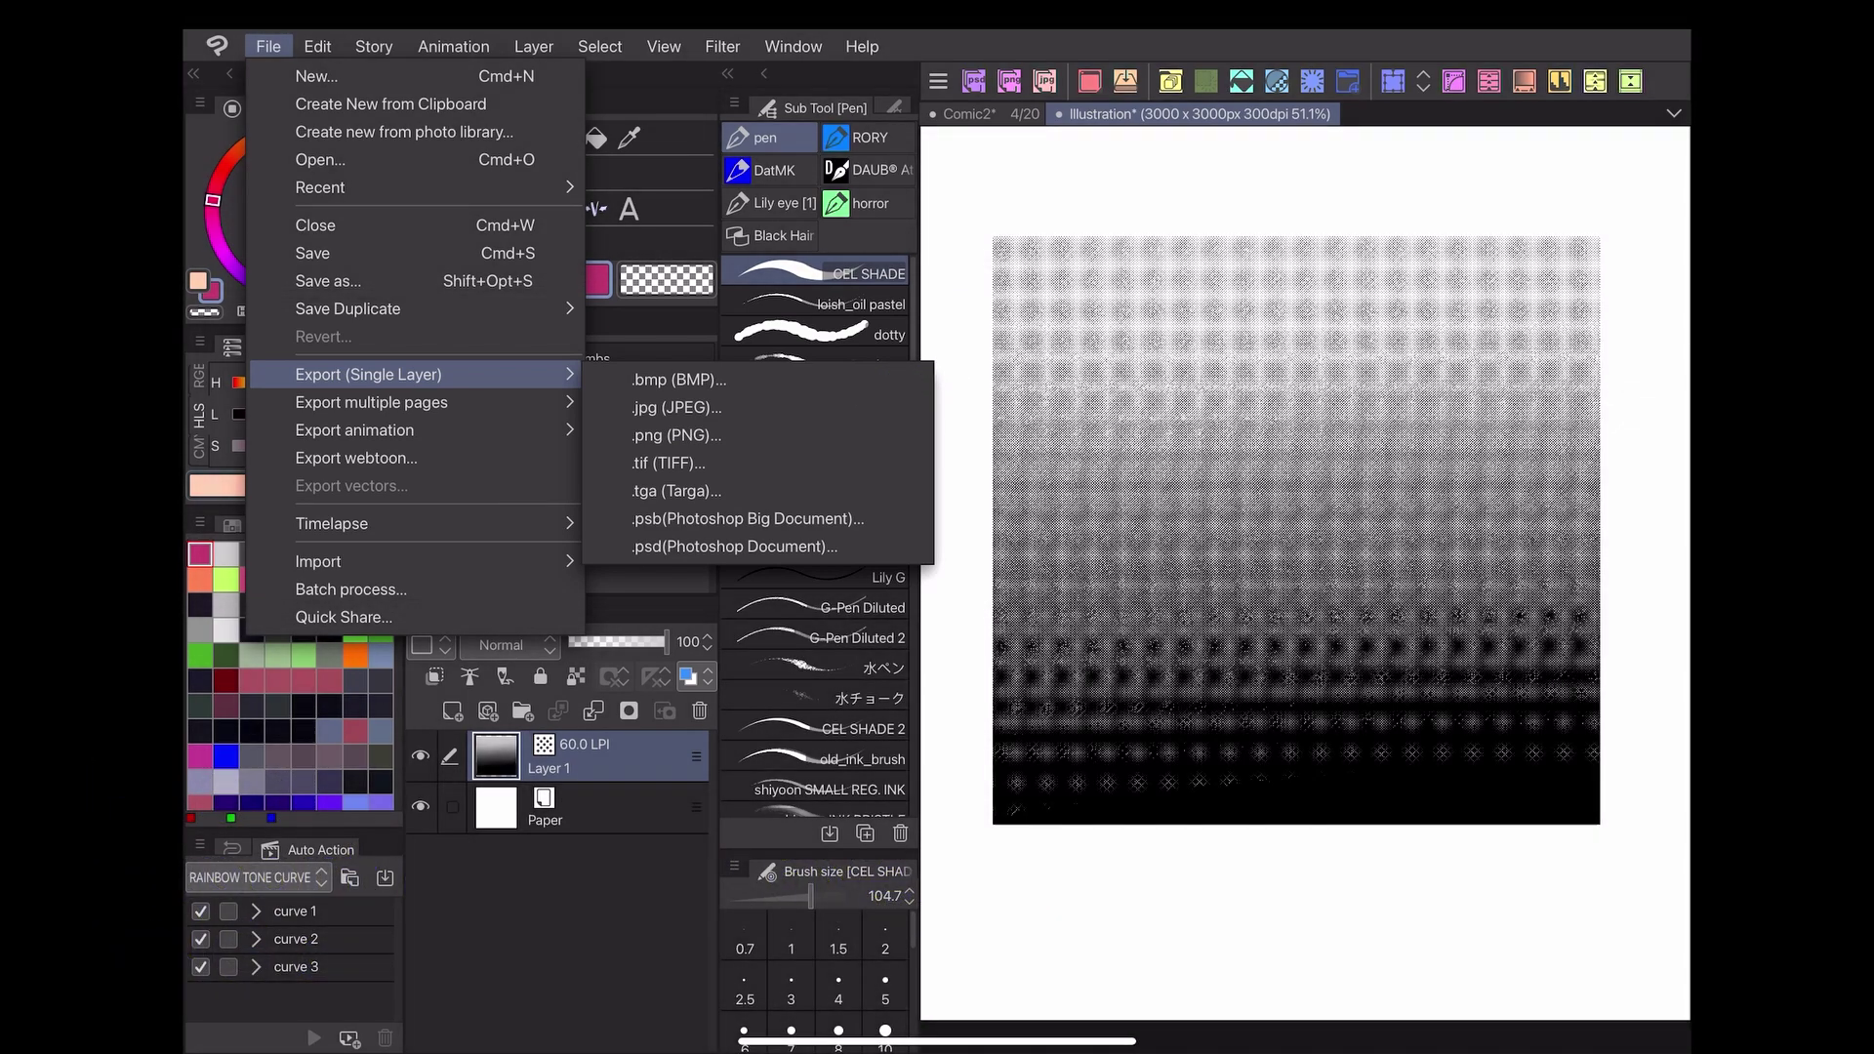
pyautogui.click(676, 435)
pyautogui.write('Moire ')
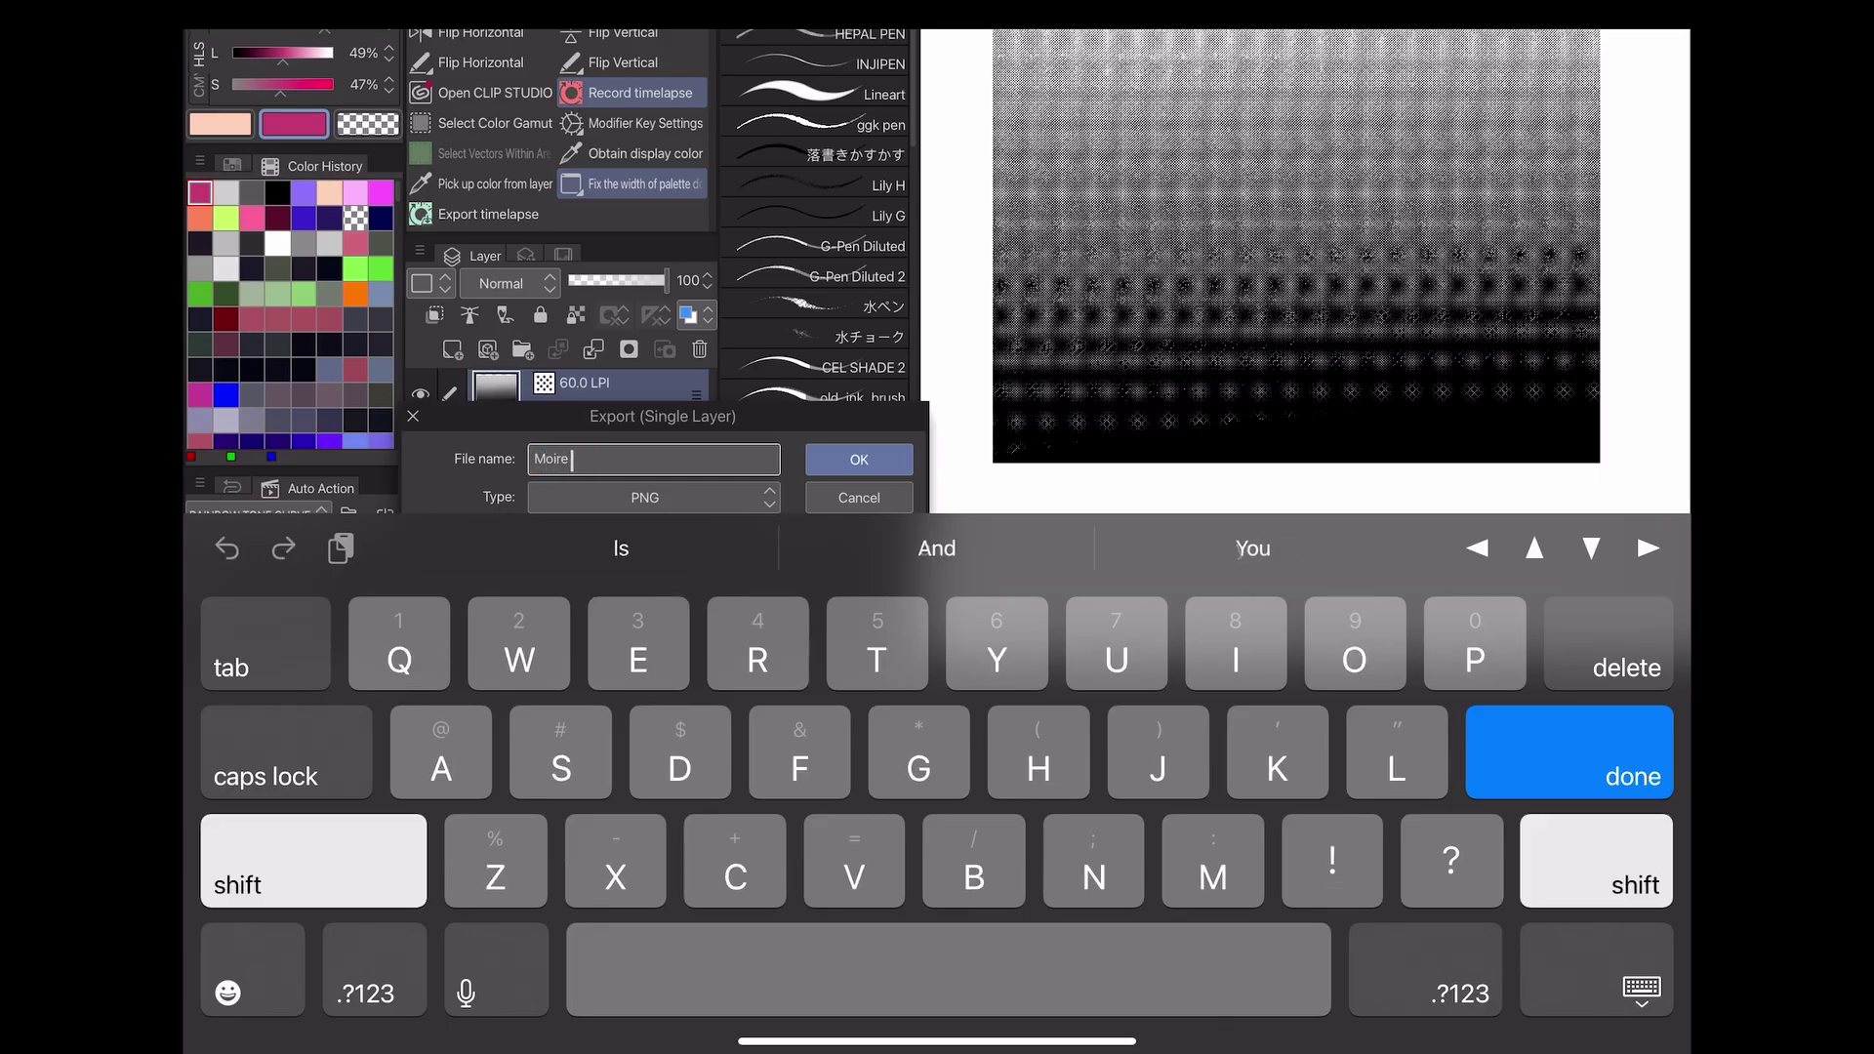
pyautogui.write('Test')
pyautogui.press('Return')
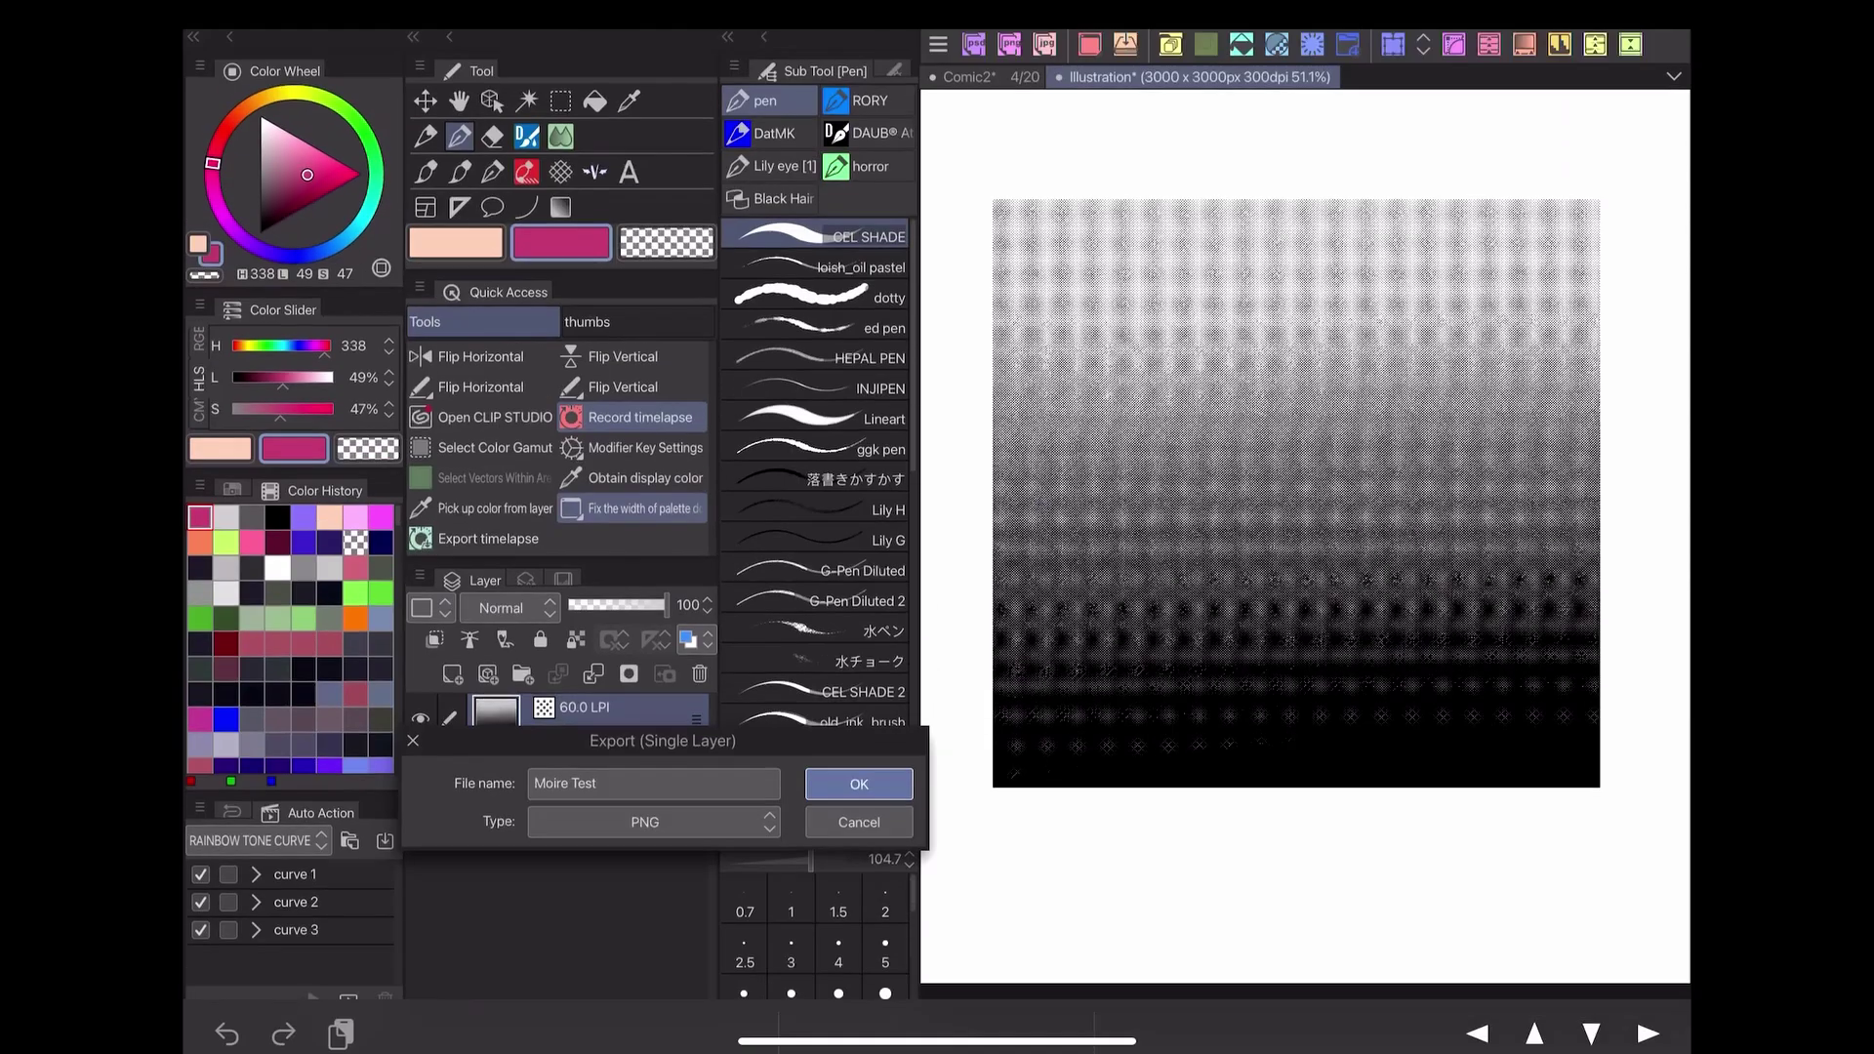
pyautogui.click(859, 820)
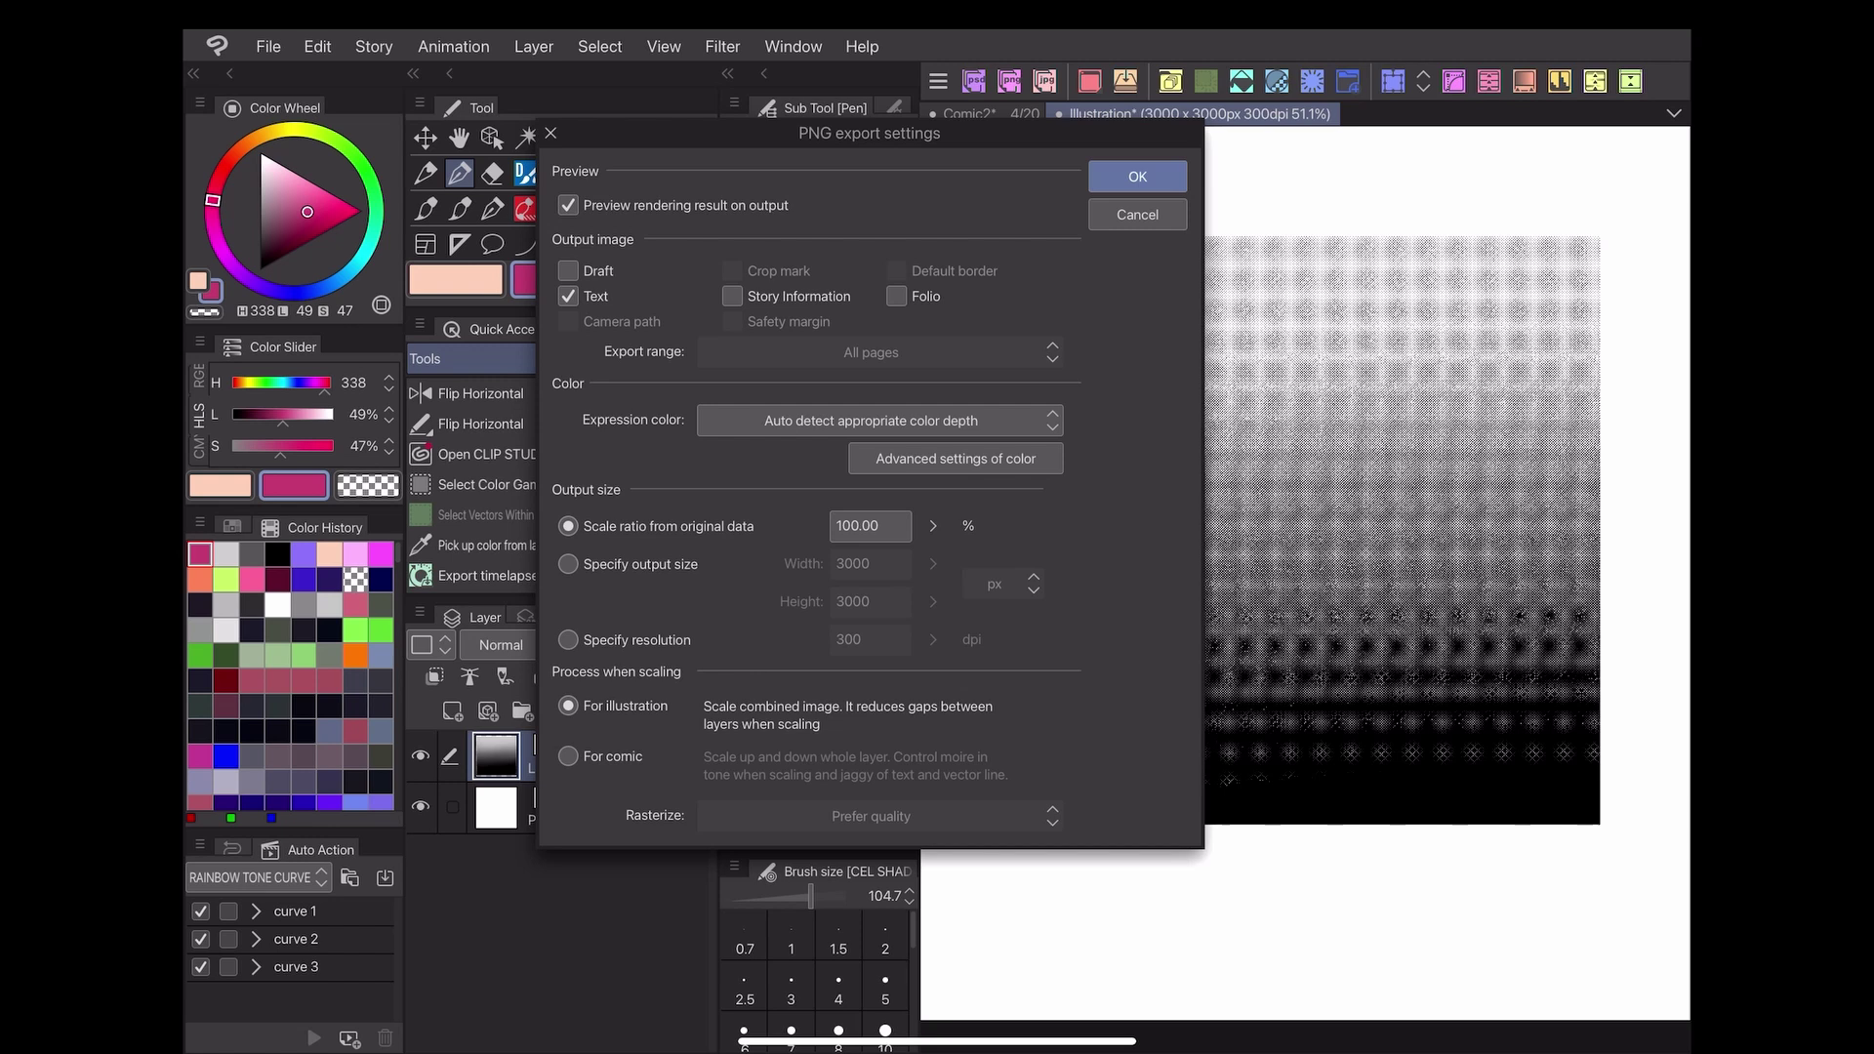
# Set PNG export scaling to For comic, keeping Rasterize on Prefer quality.
pyautogui.click(570, 756)
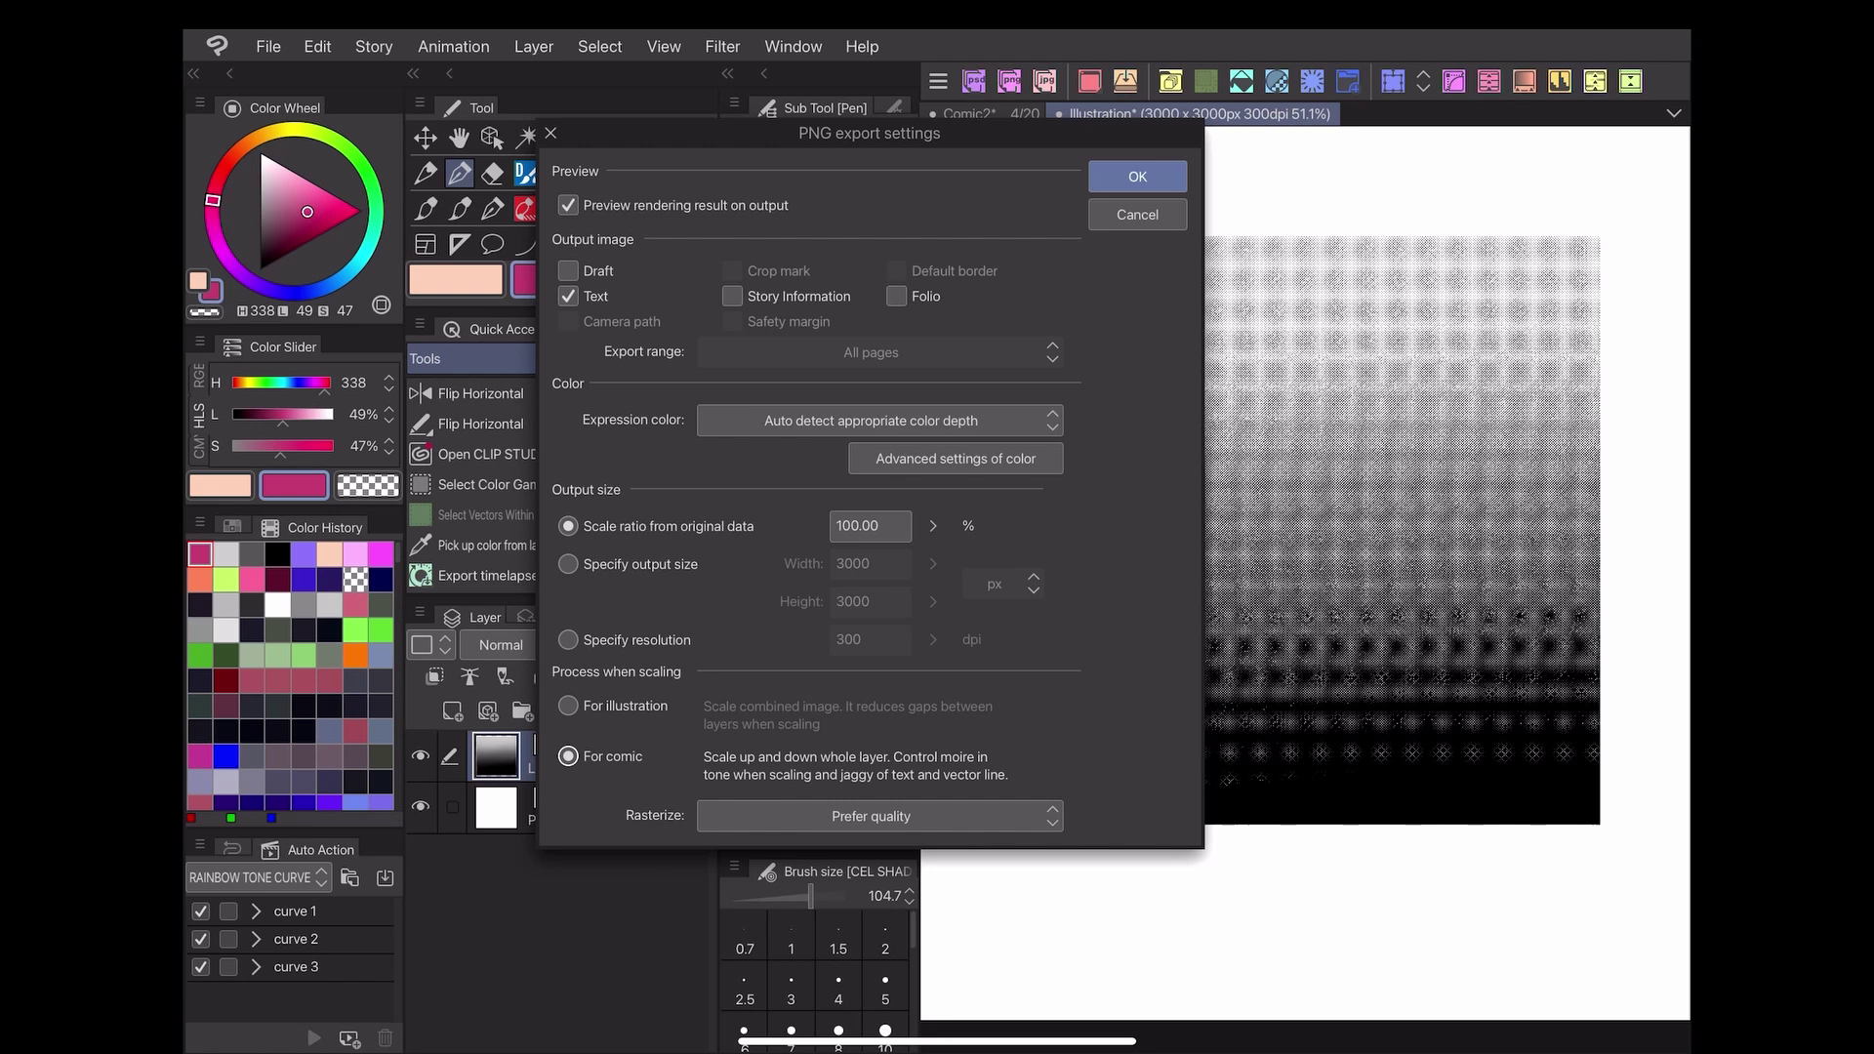
pyautogui.click(880, 815)
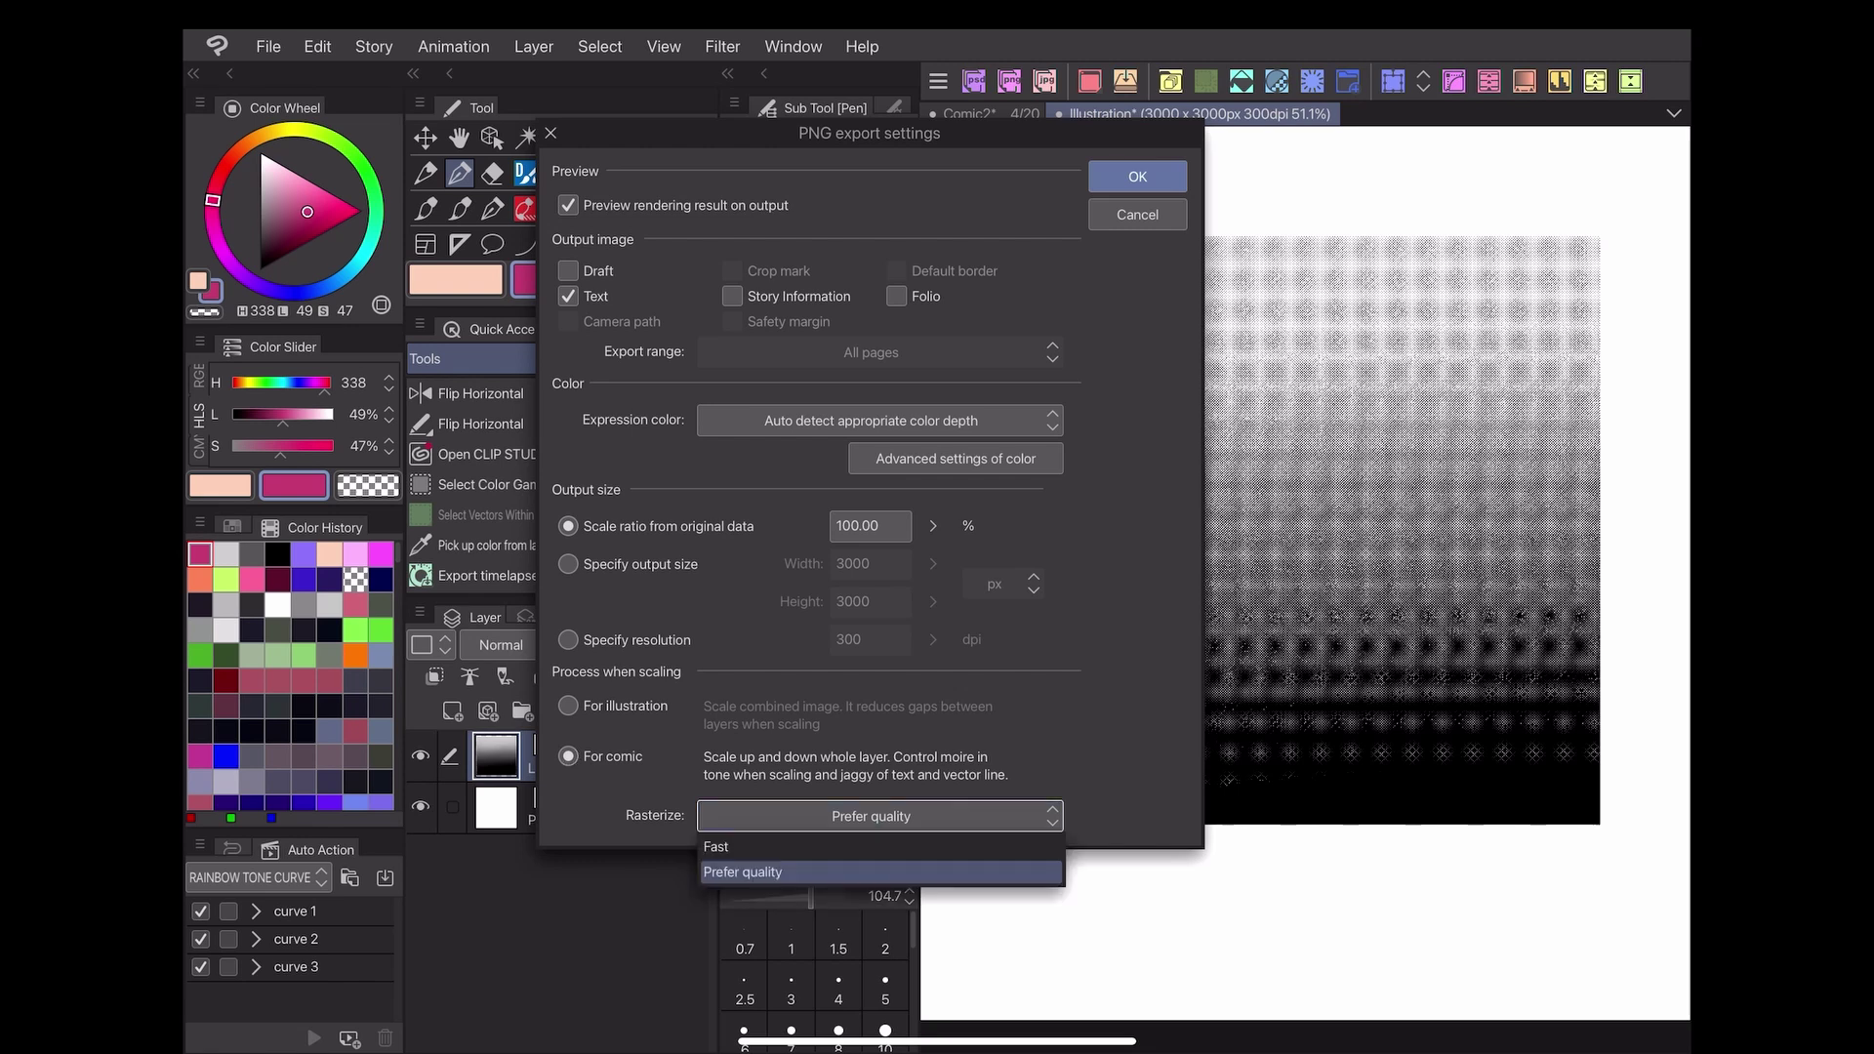
pyautogui.click(799, 871)
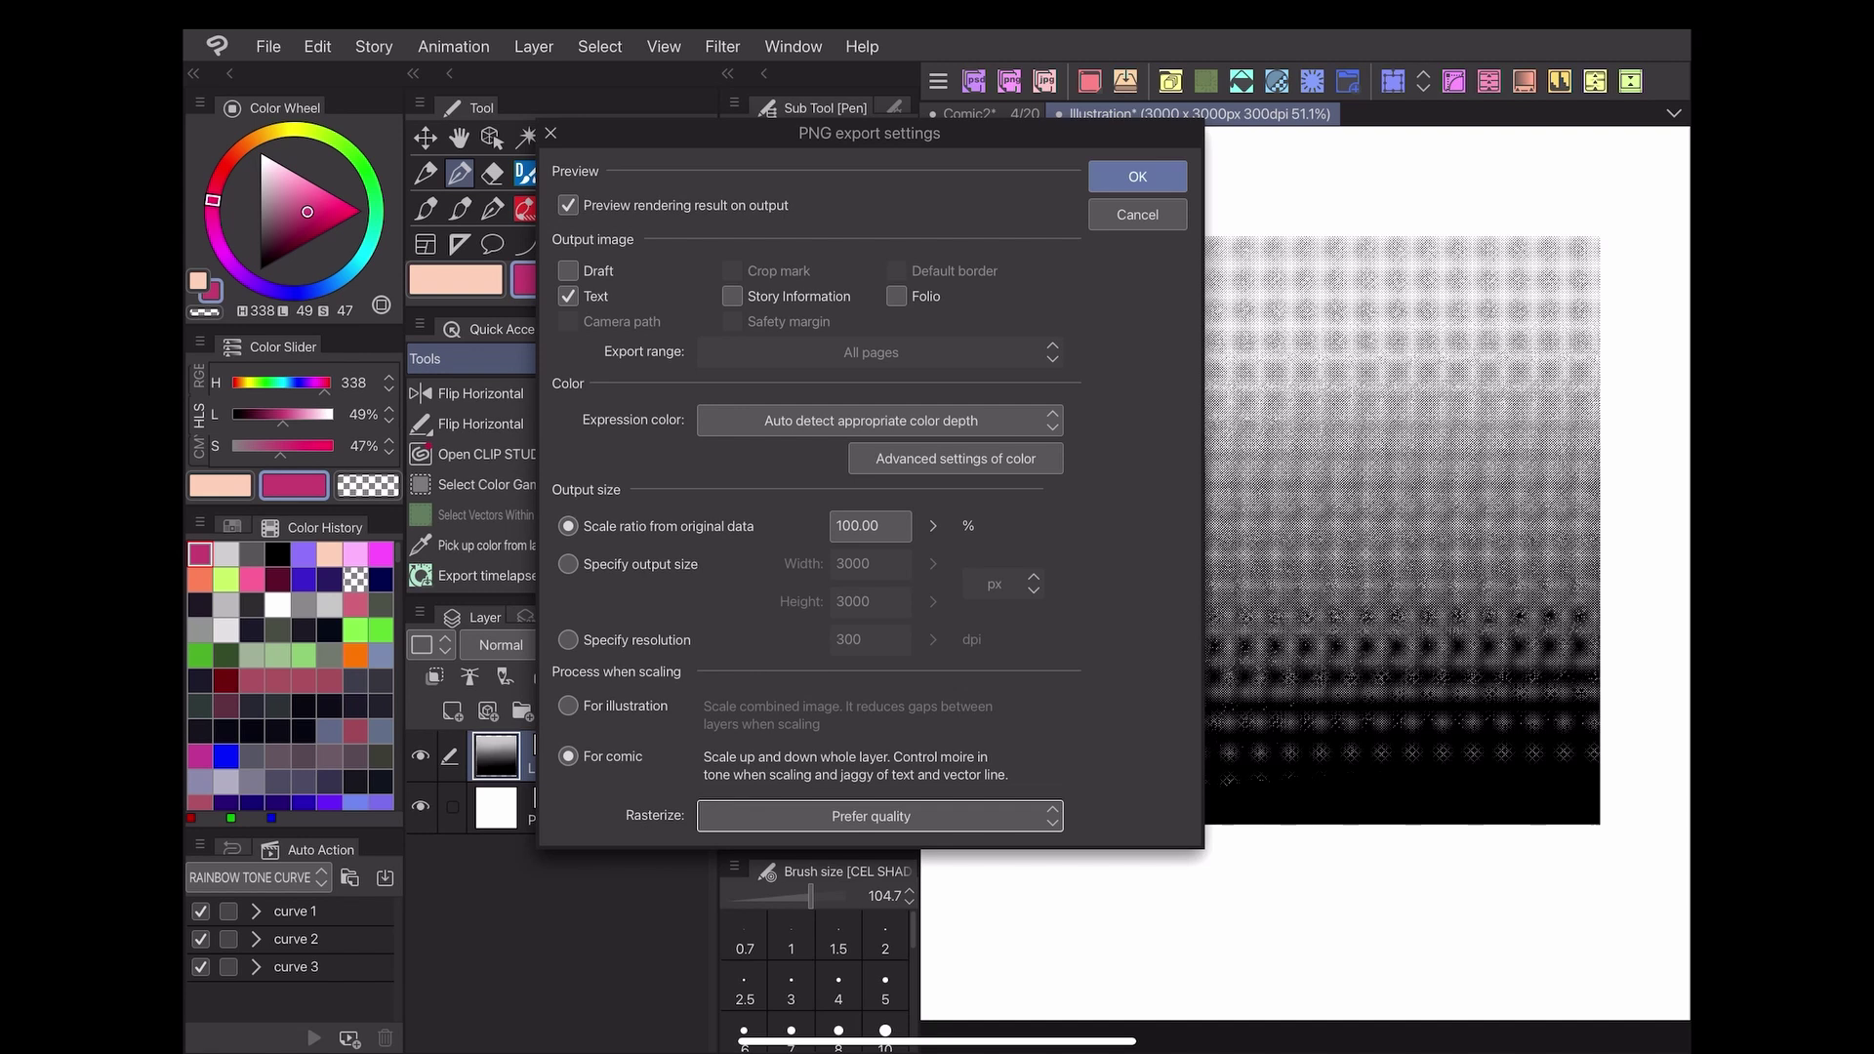
# Confirm the advanced colour export settings with the tone effect kept enabled.
pyautogui.click(955, 458)
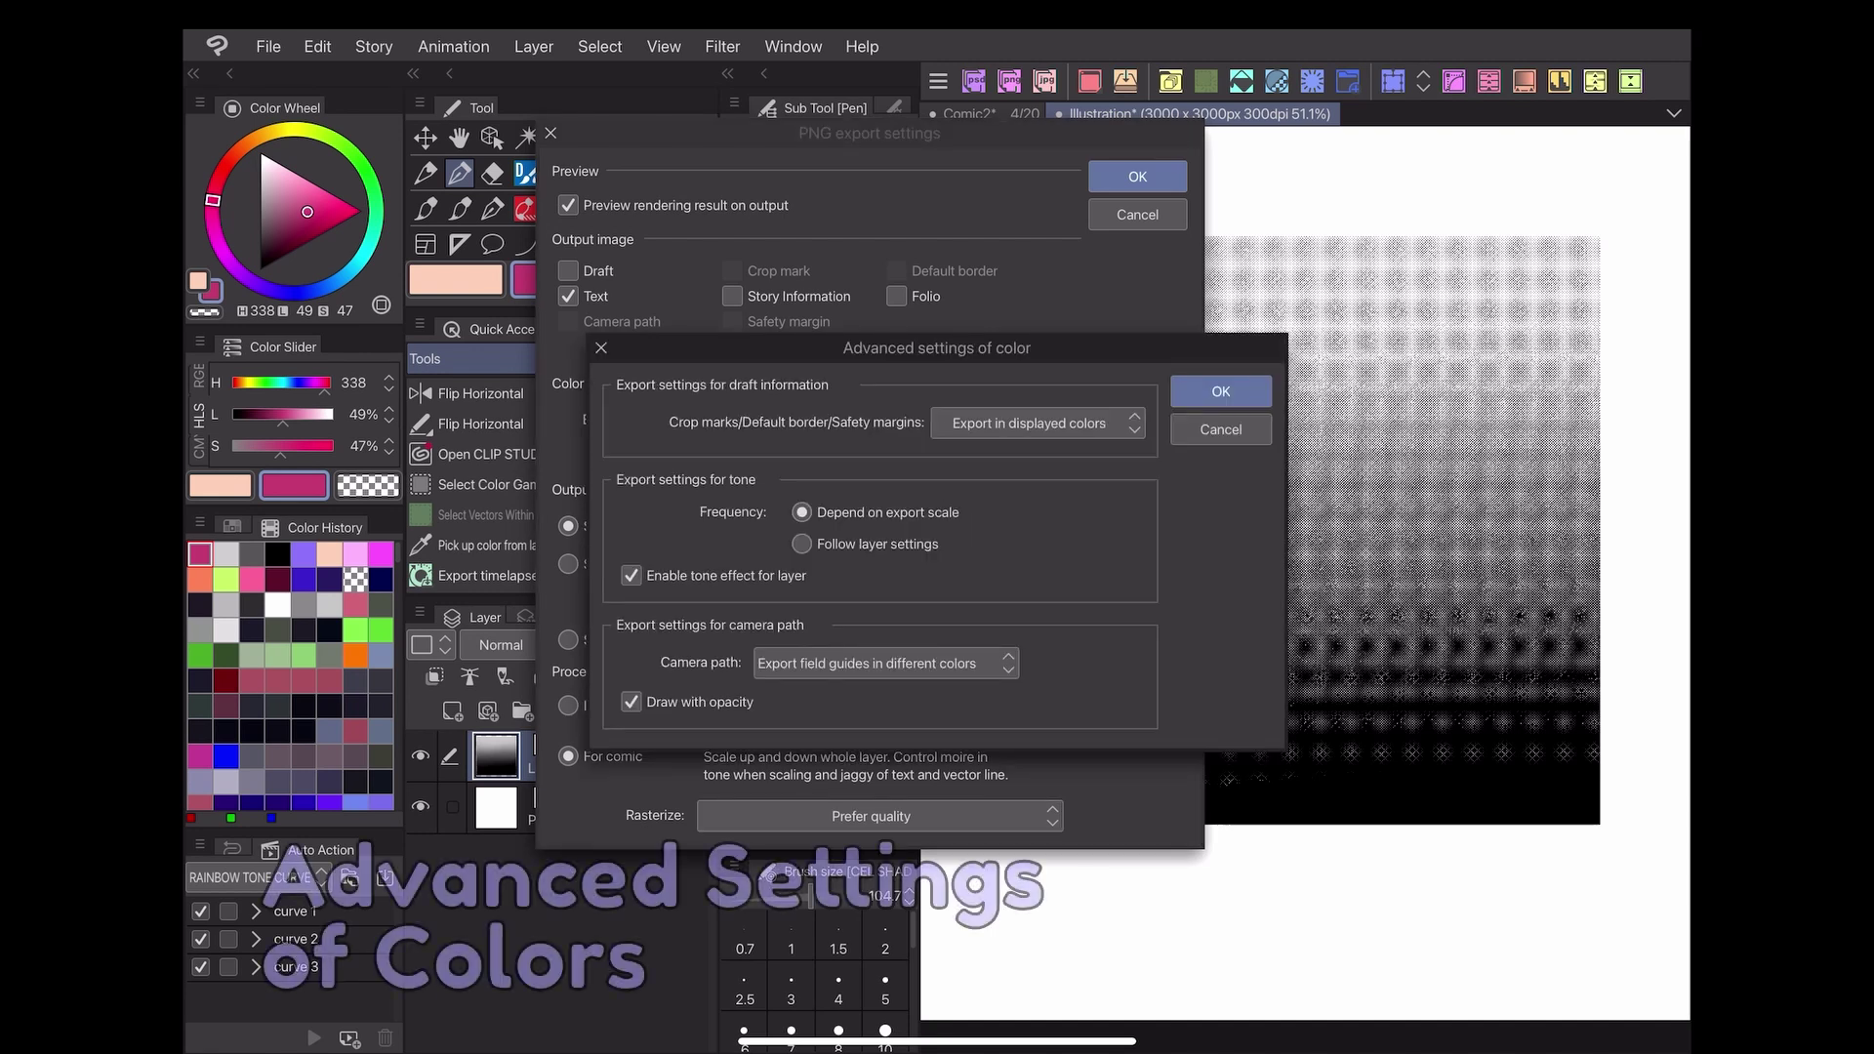
pyautogui.click(1037, 424)
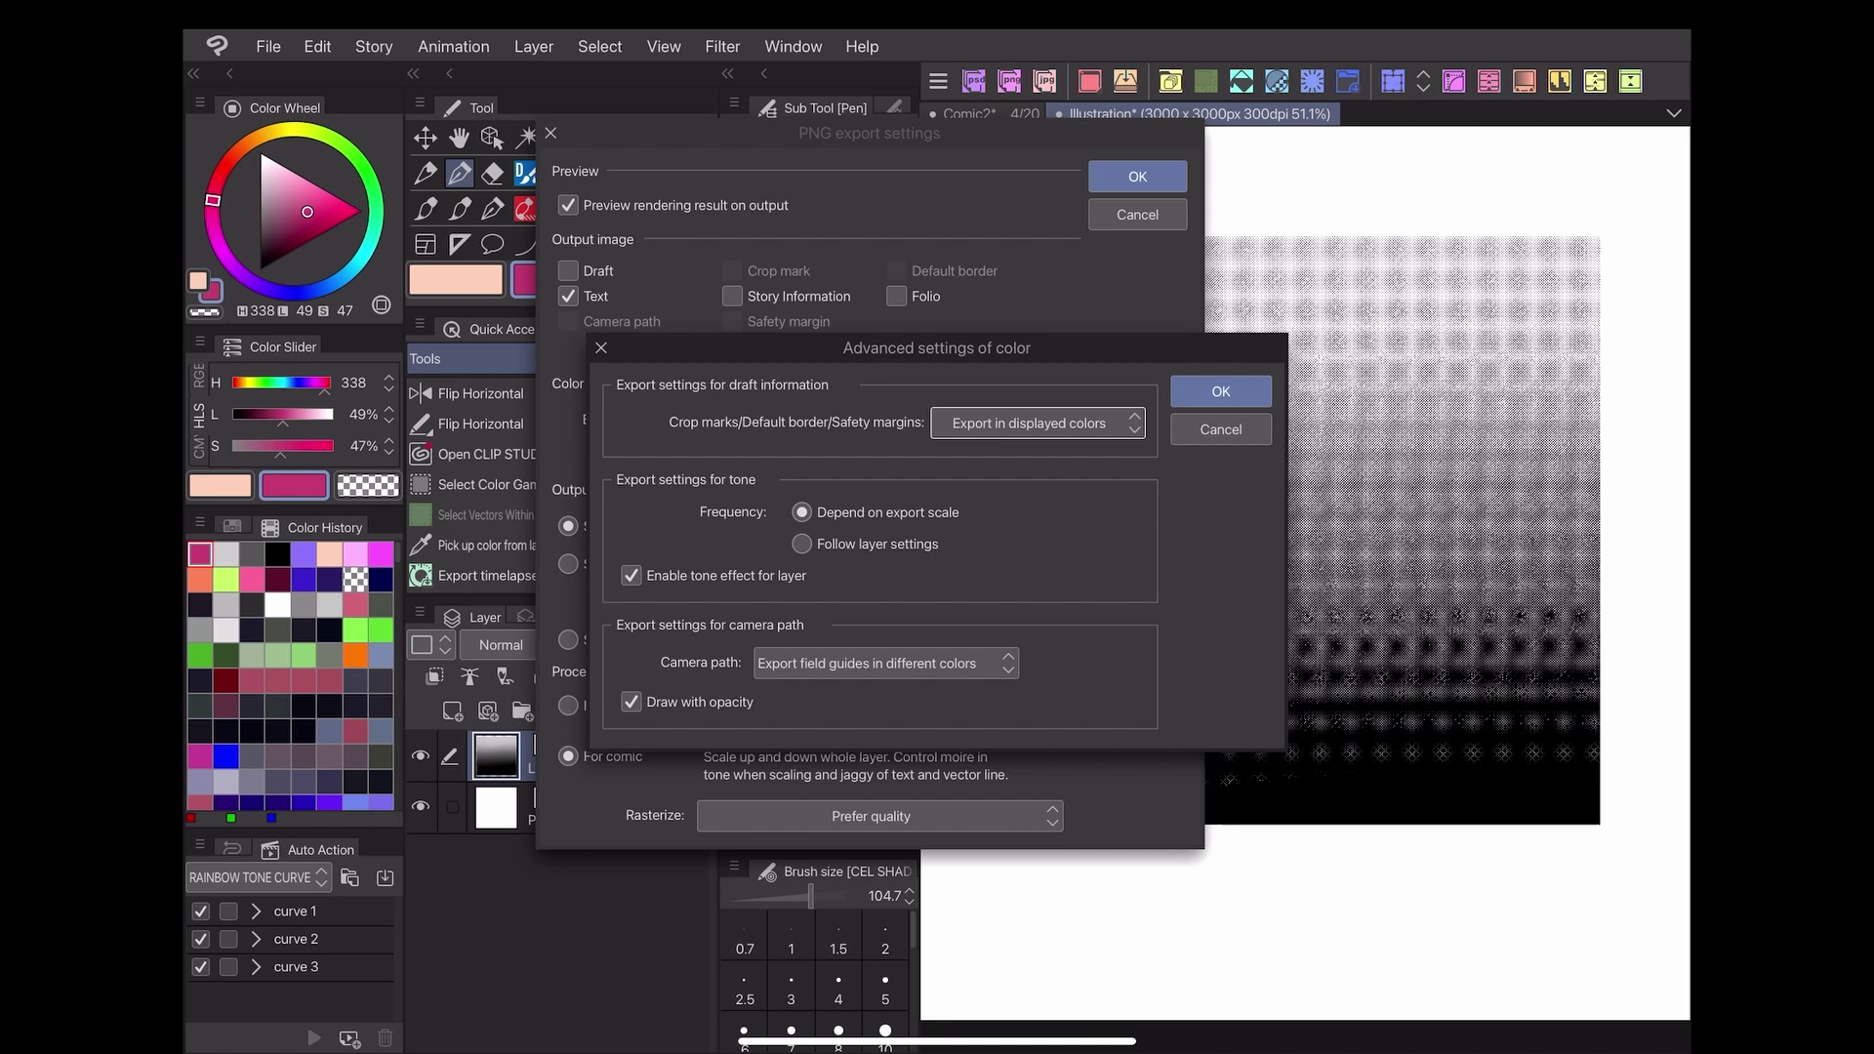
pyautogui.click(630, 576)
pyautogui.click(631, 576)
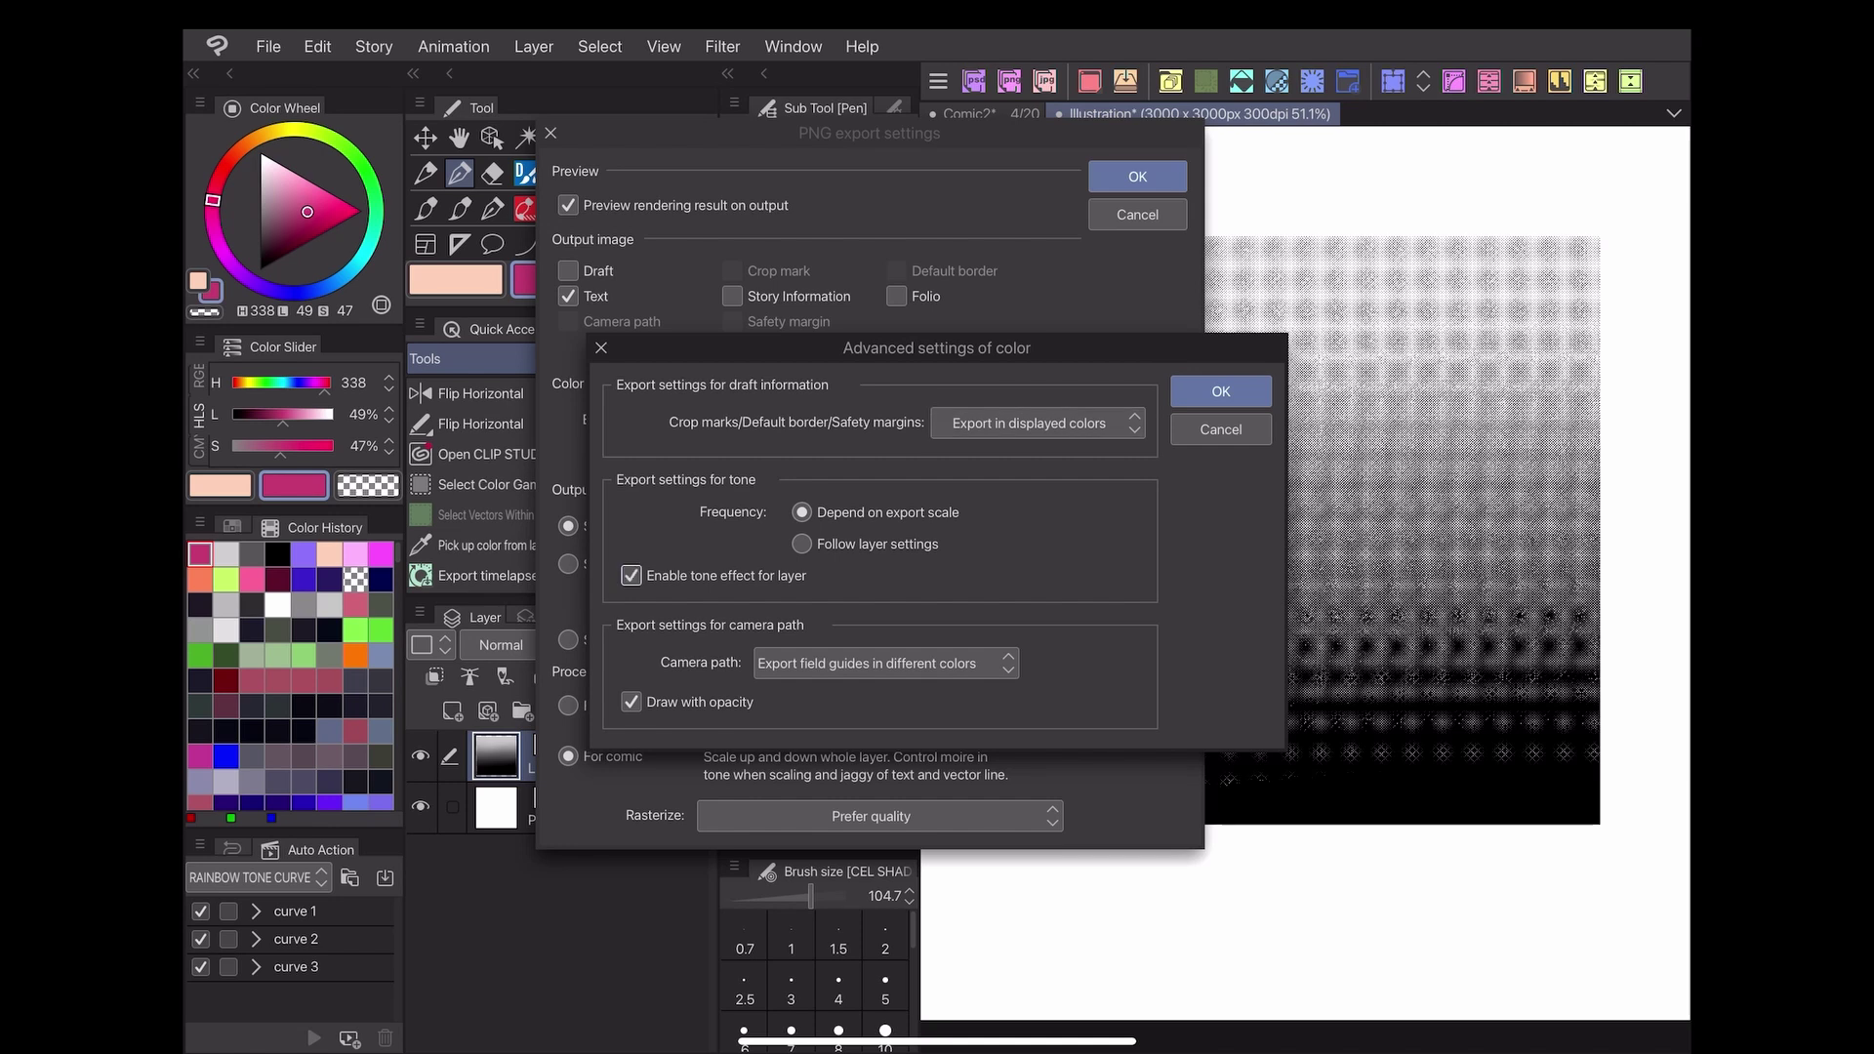
pyautogui.click(885, 663)
pyautogui.click(879, 716)
pyautogui.press('Return')
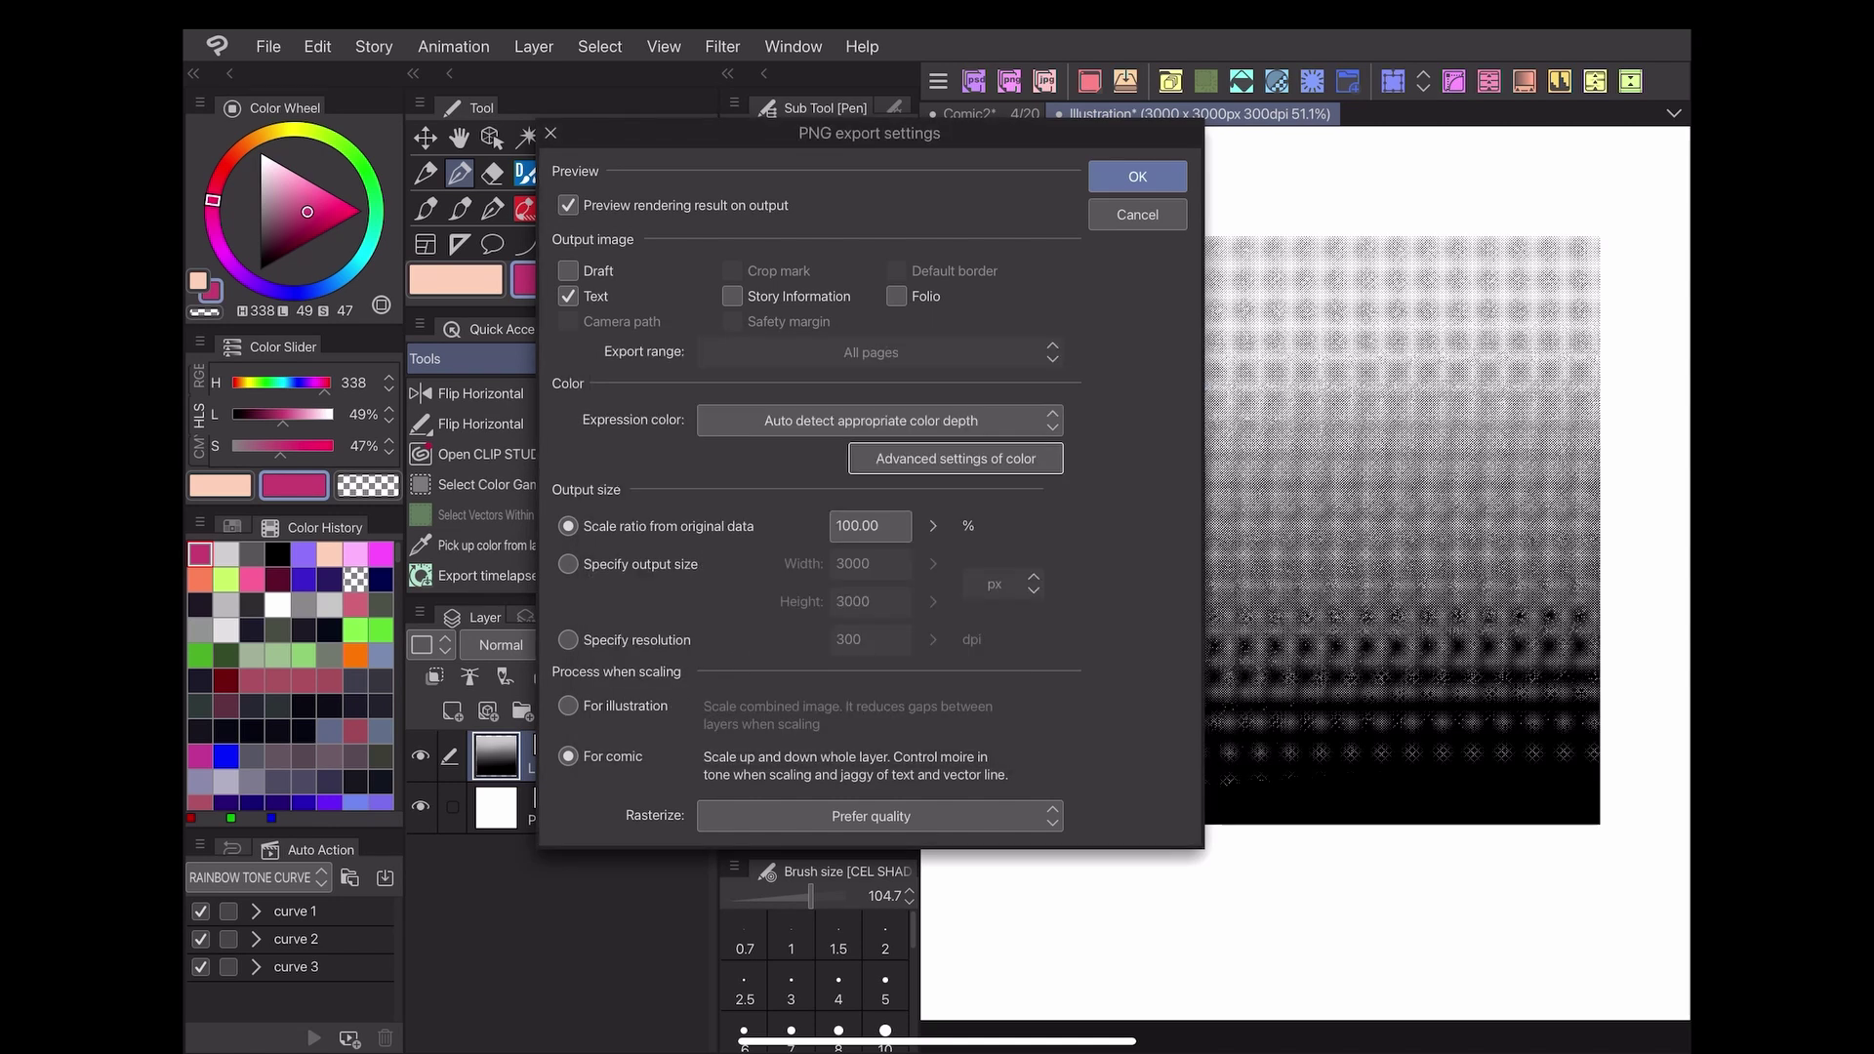
# Accept the PNG settings and zoom the export preview in and back out.
pyautogui.press('Return')
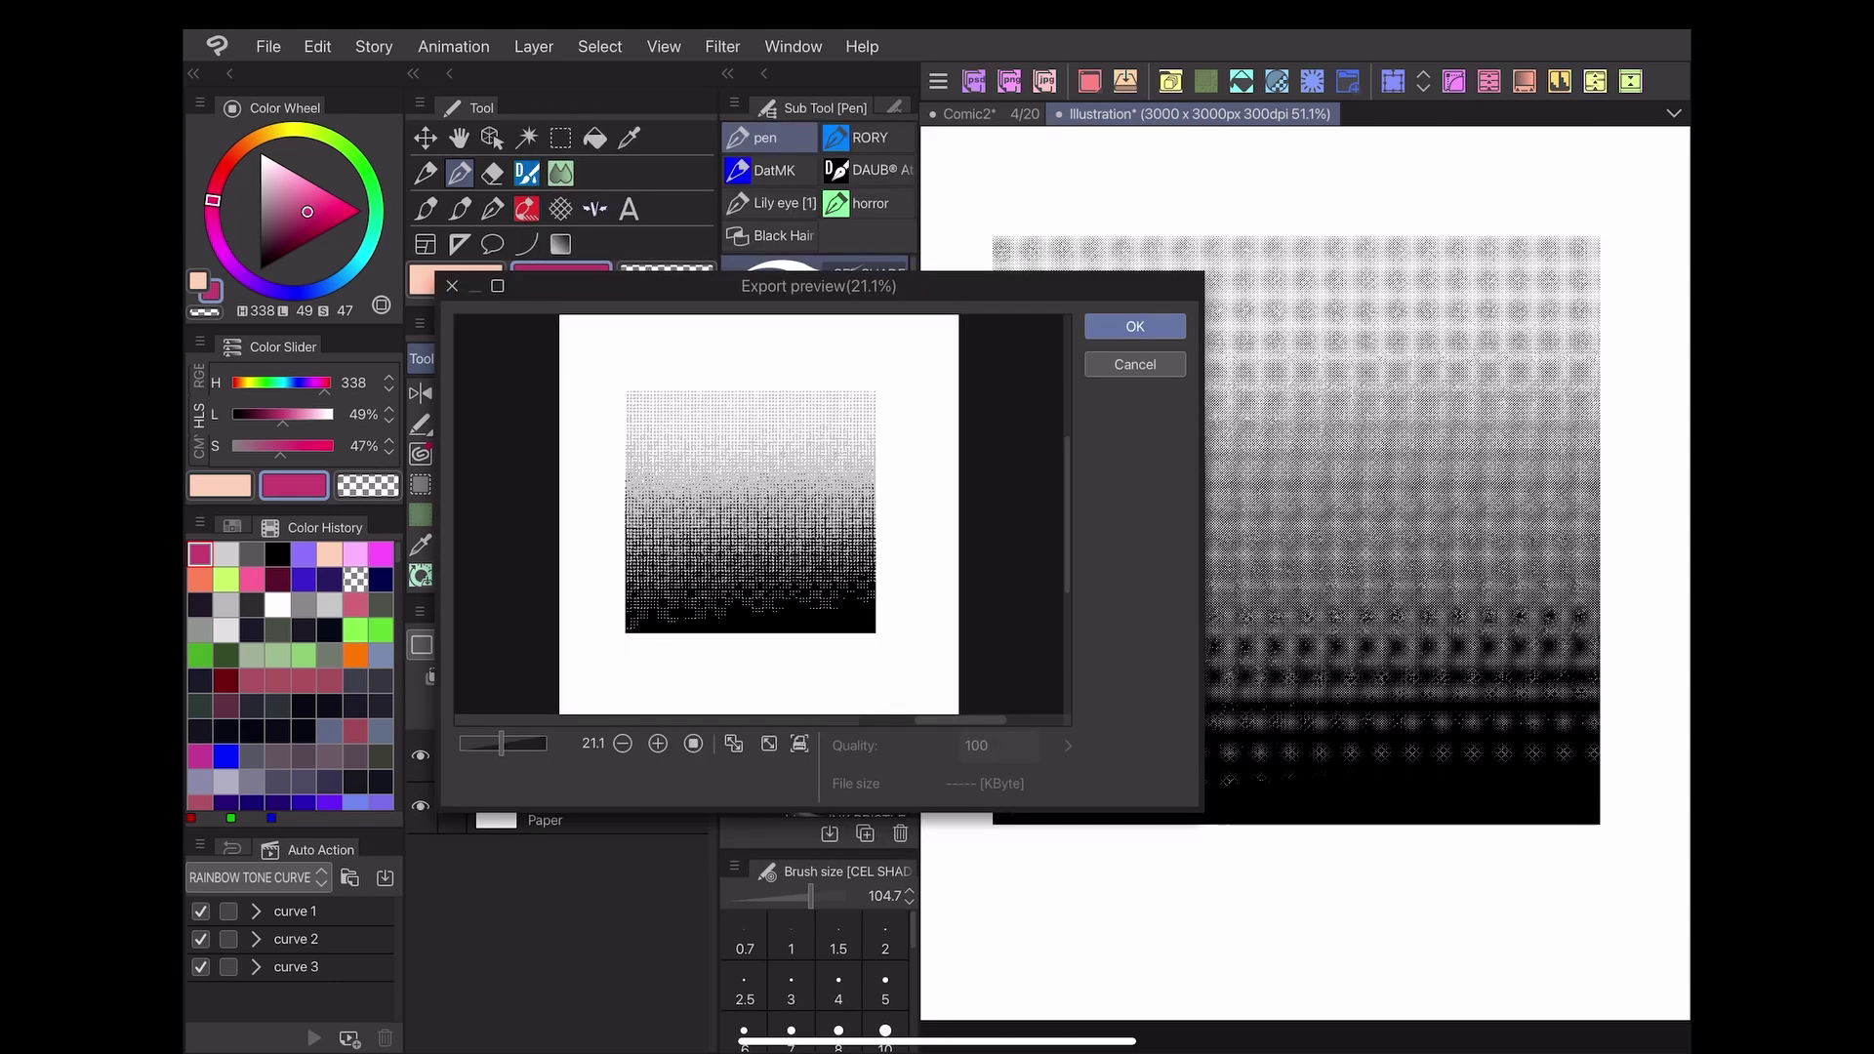
pyautogui.click(658, 743)
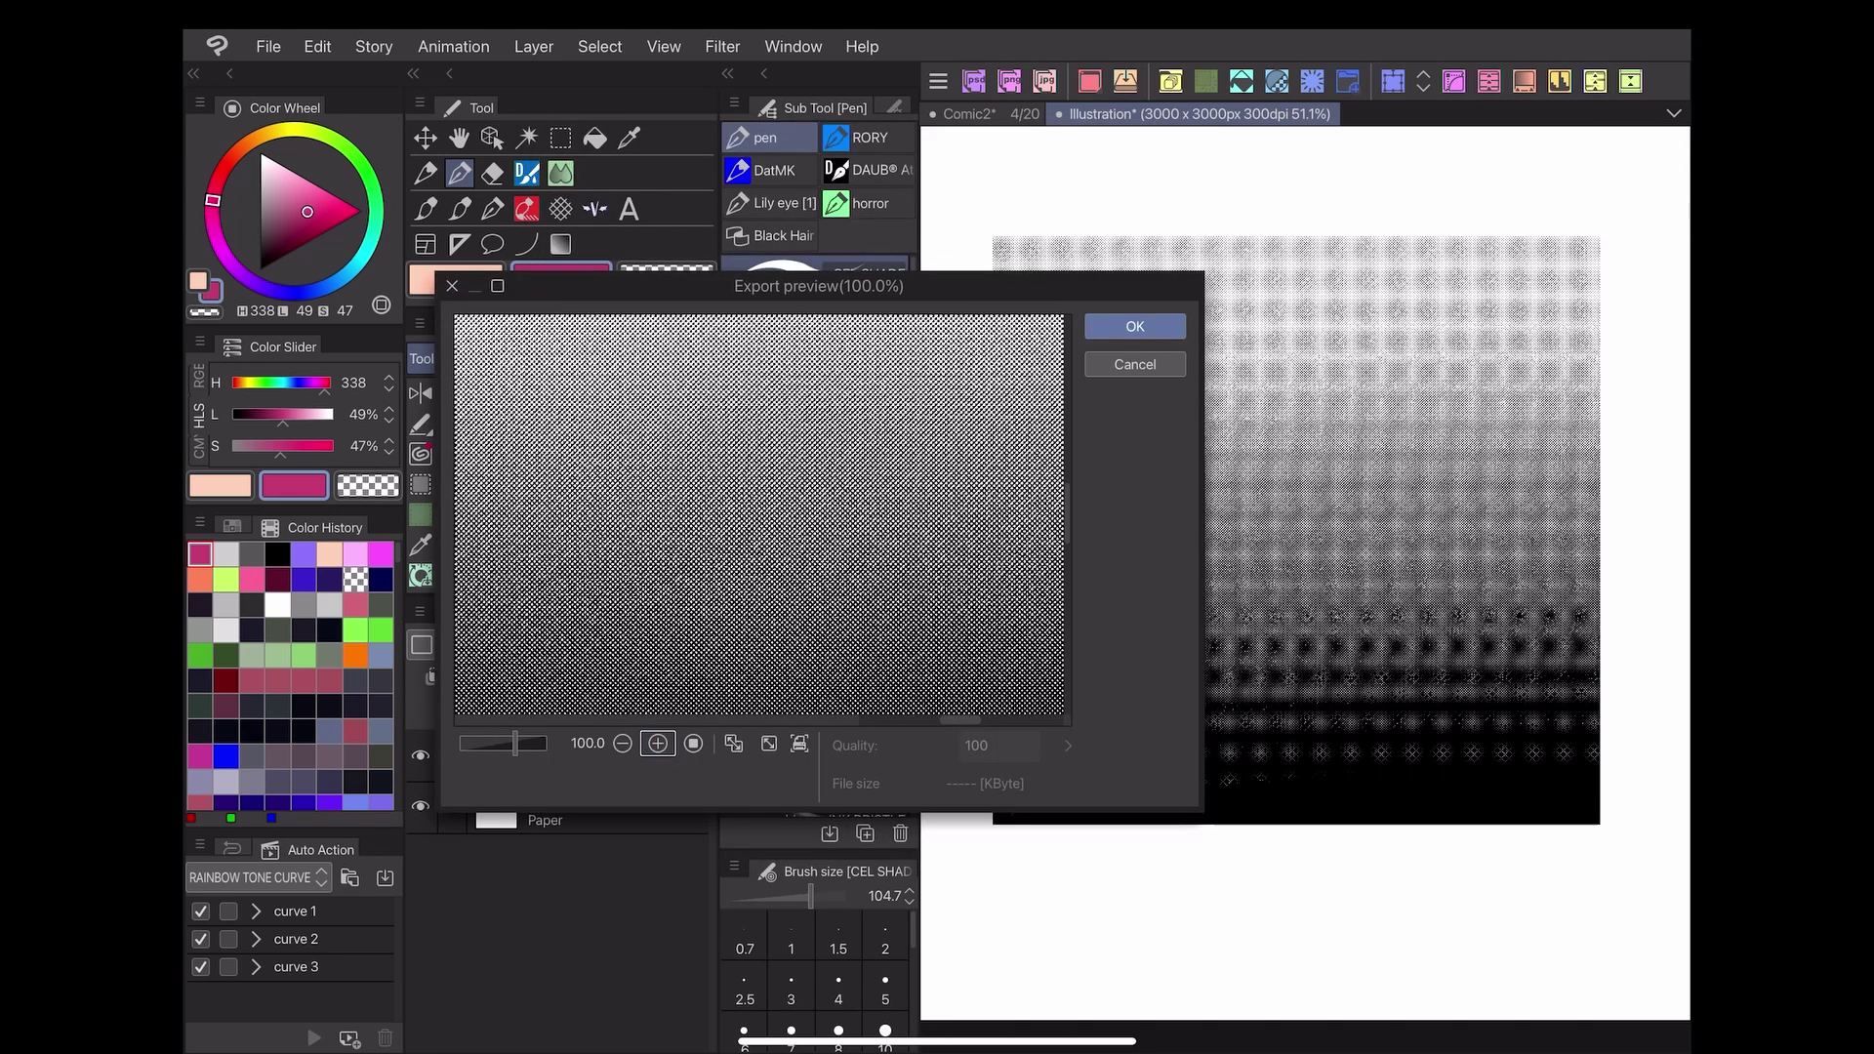
pyautogui.click(623, 743)
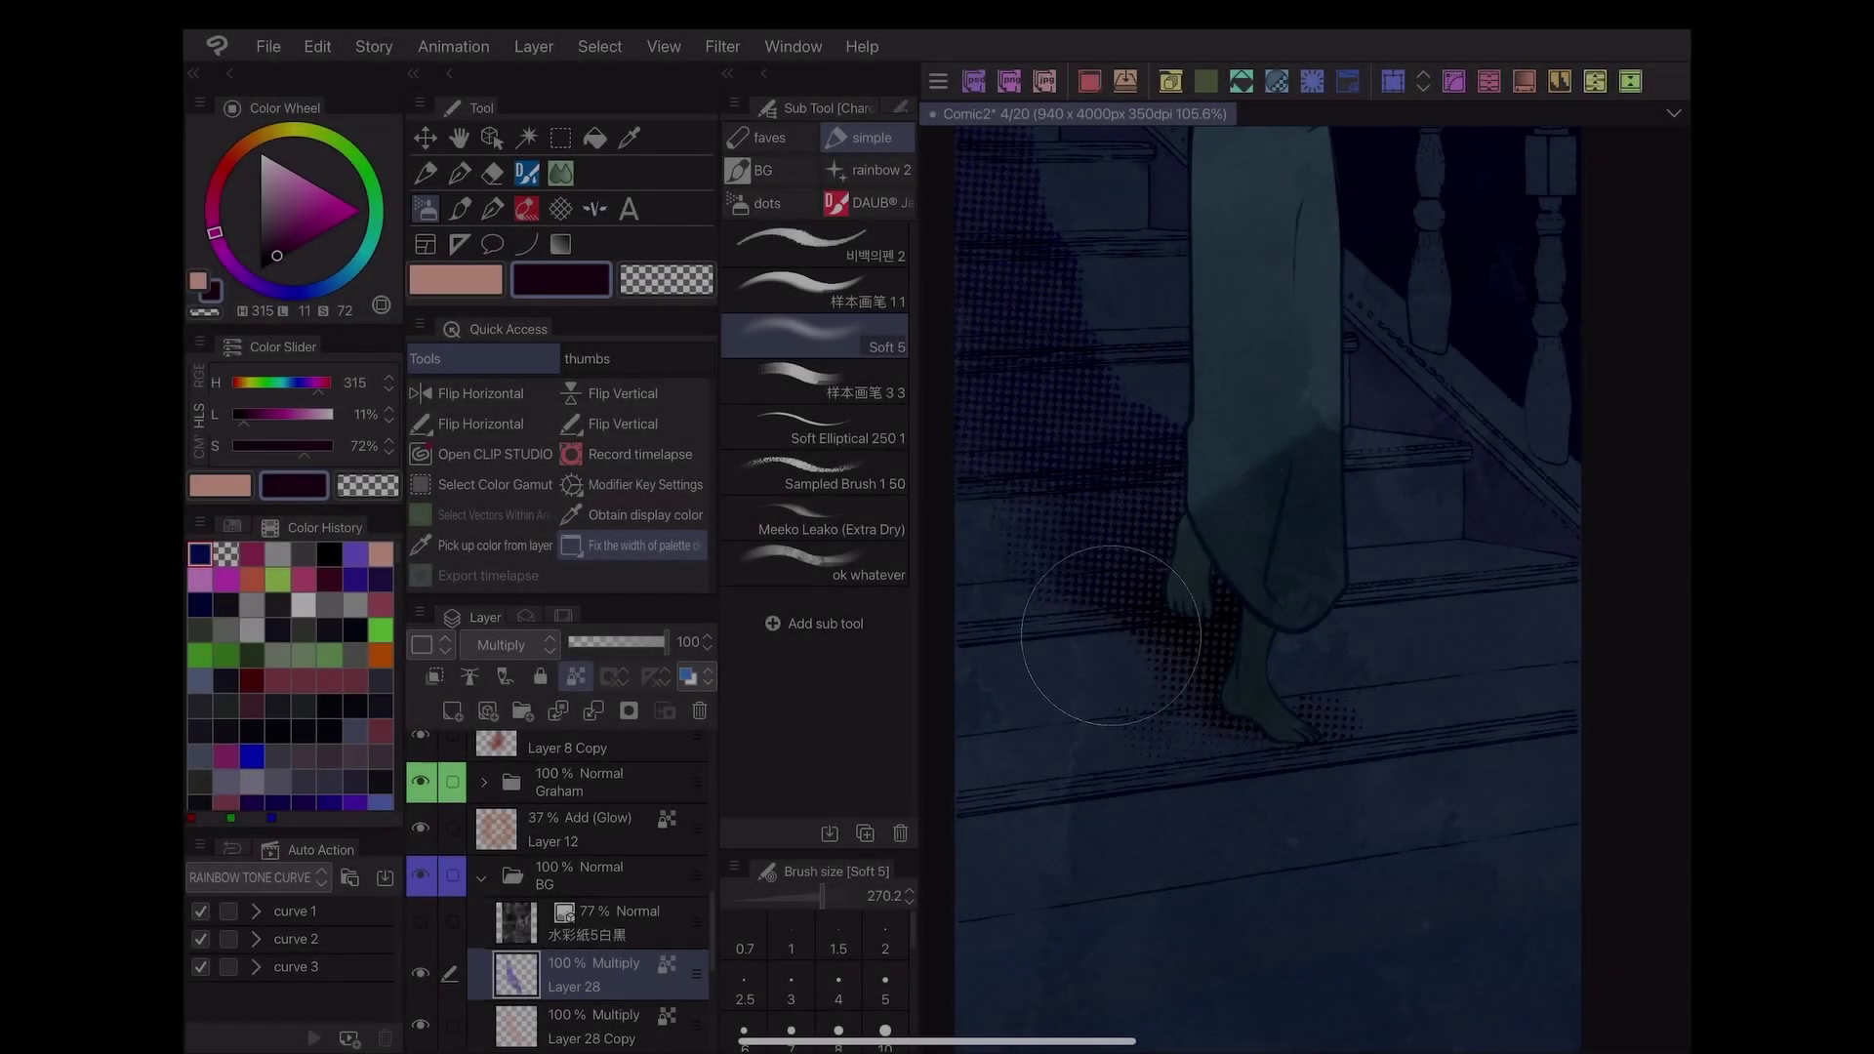
pyautogui.scroll(-3, 1112, 637)
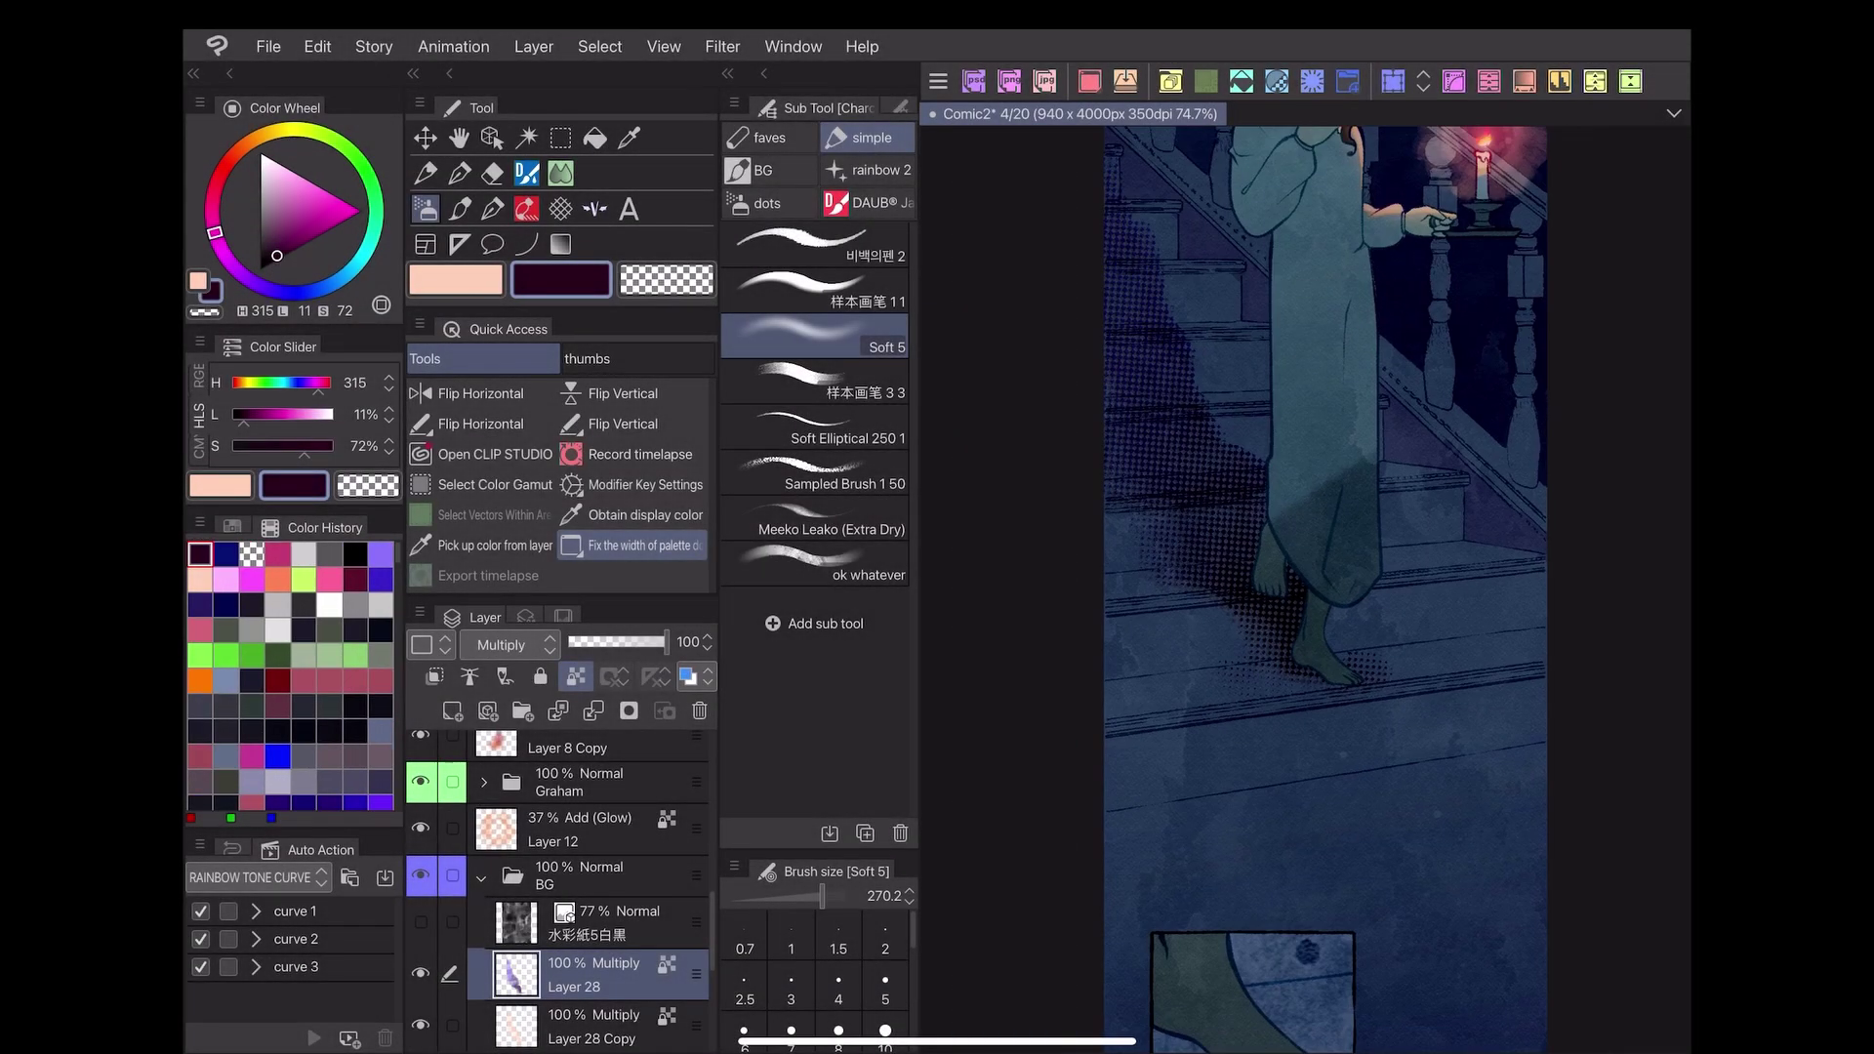
# Try magenta, then light blue, as the drawing colour on the colour wheel.
pyautogui.click(322, 232)
pyautogui.moveTo(1184, 376); pyautogui.dragTo(1098, 620)
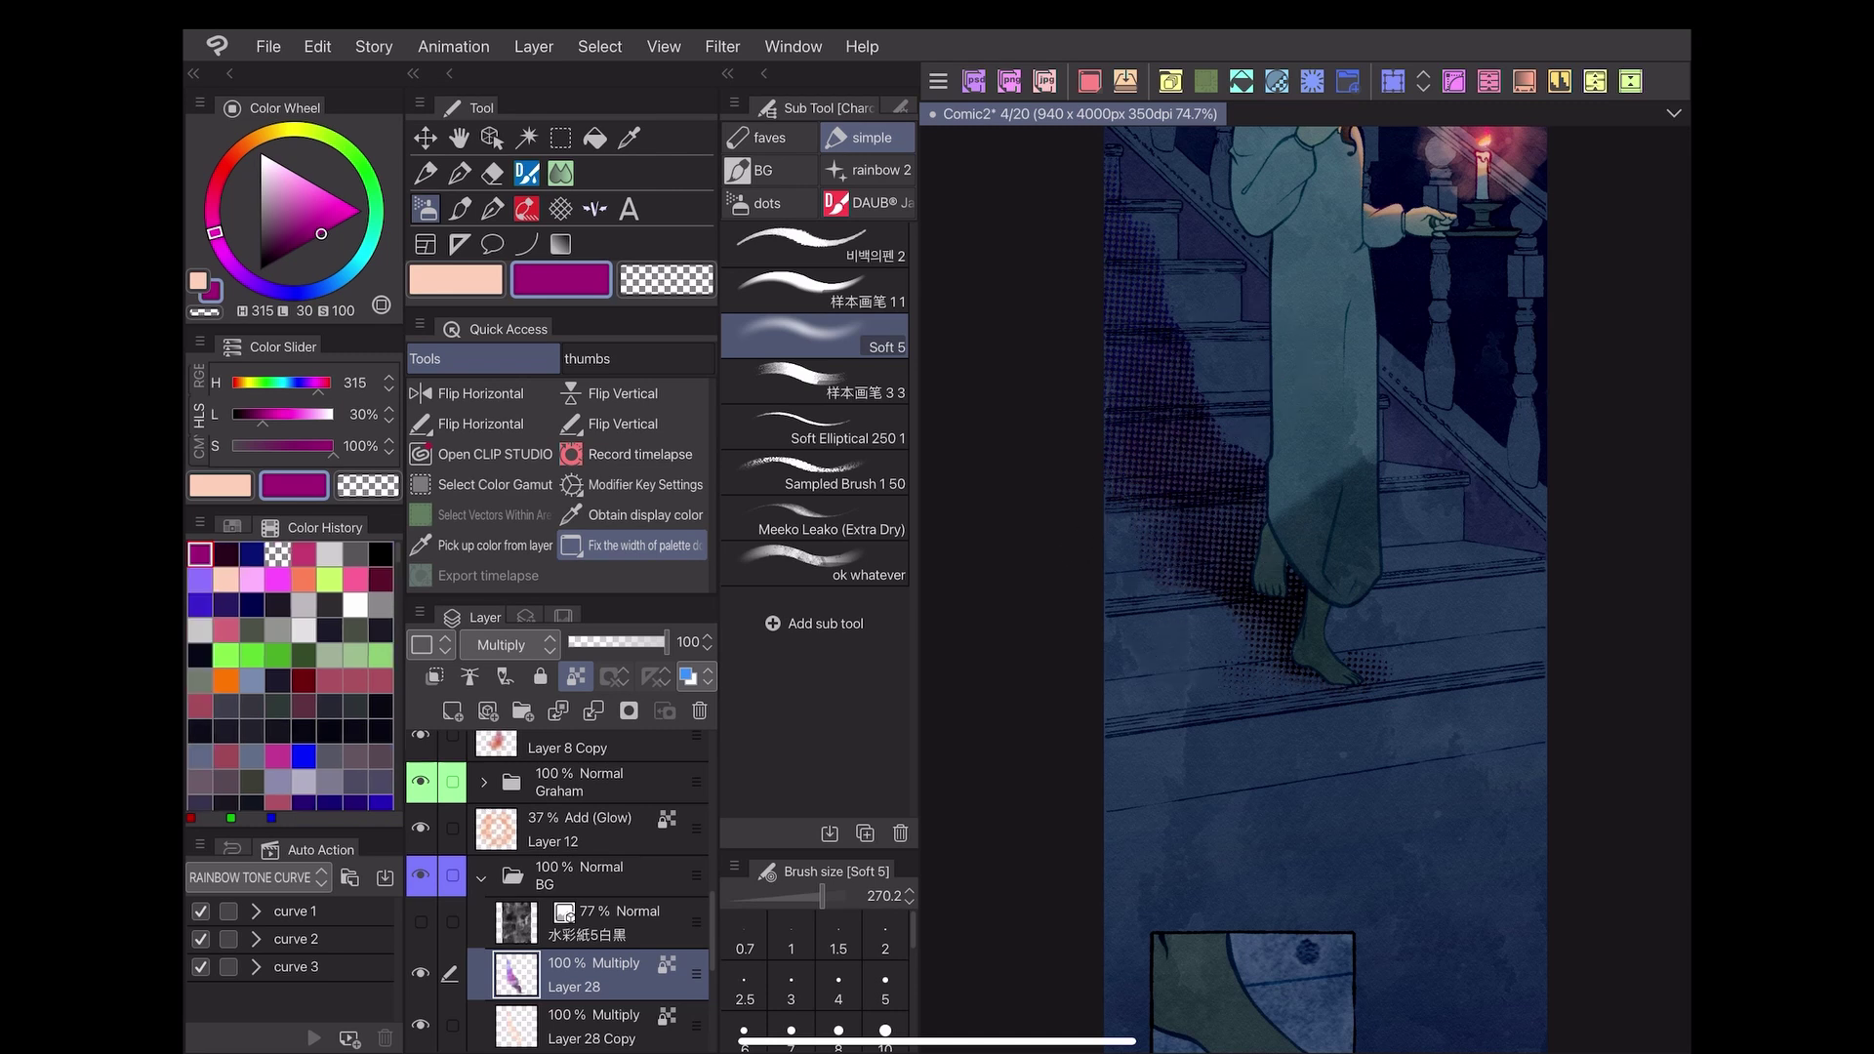
pyautogui.scroll(-2, 1325, 586)
pyautogui.click(298, 293)
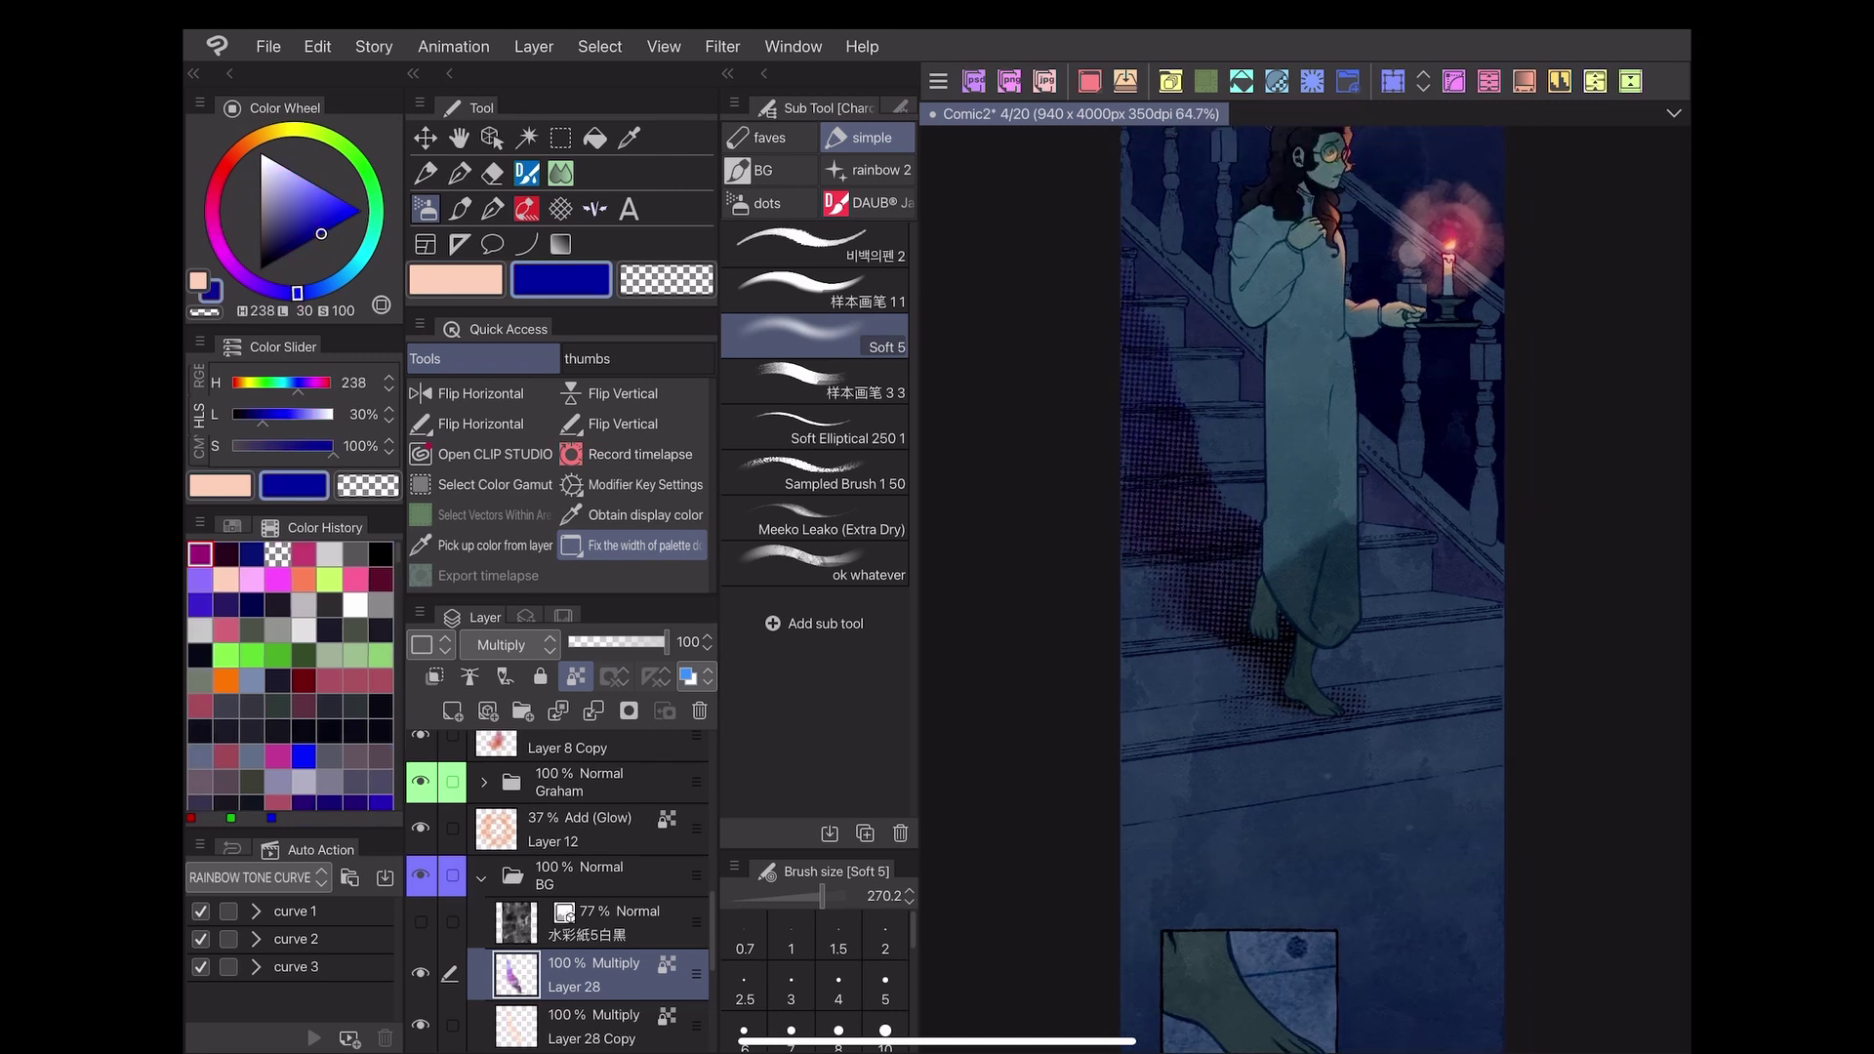
pyautogui.click(324, 189)
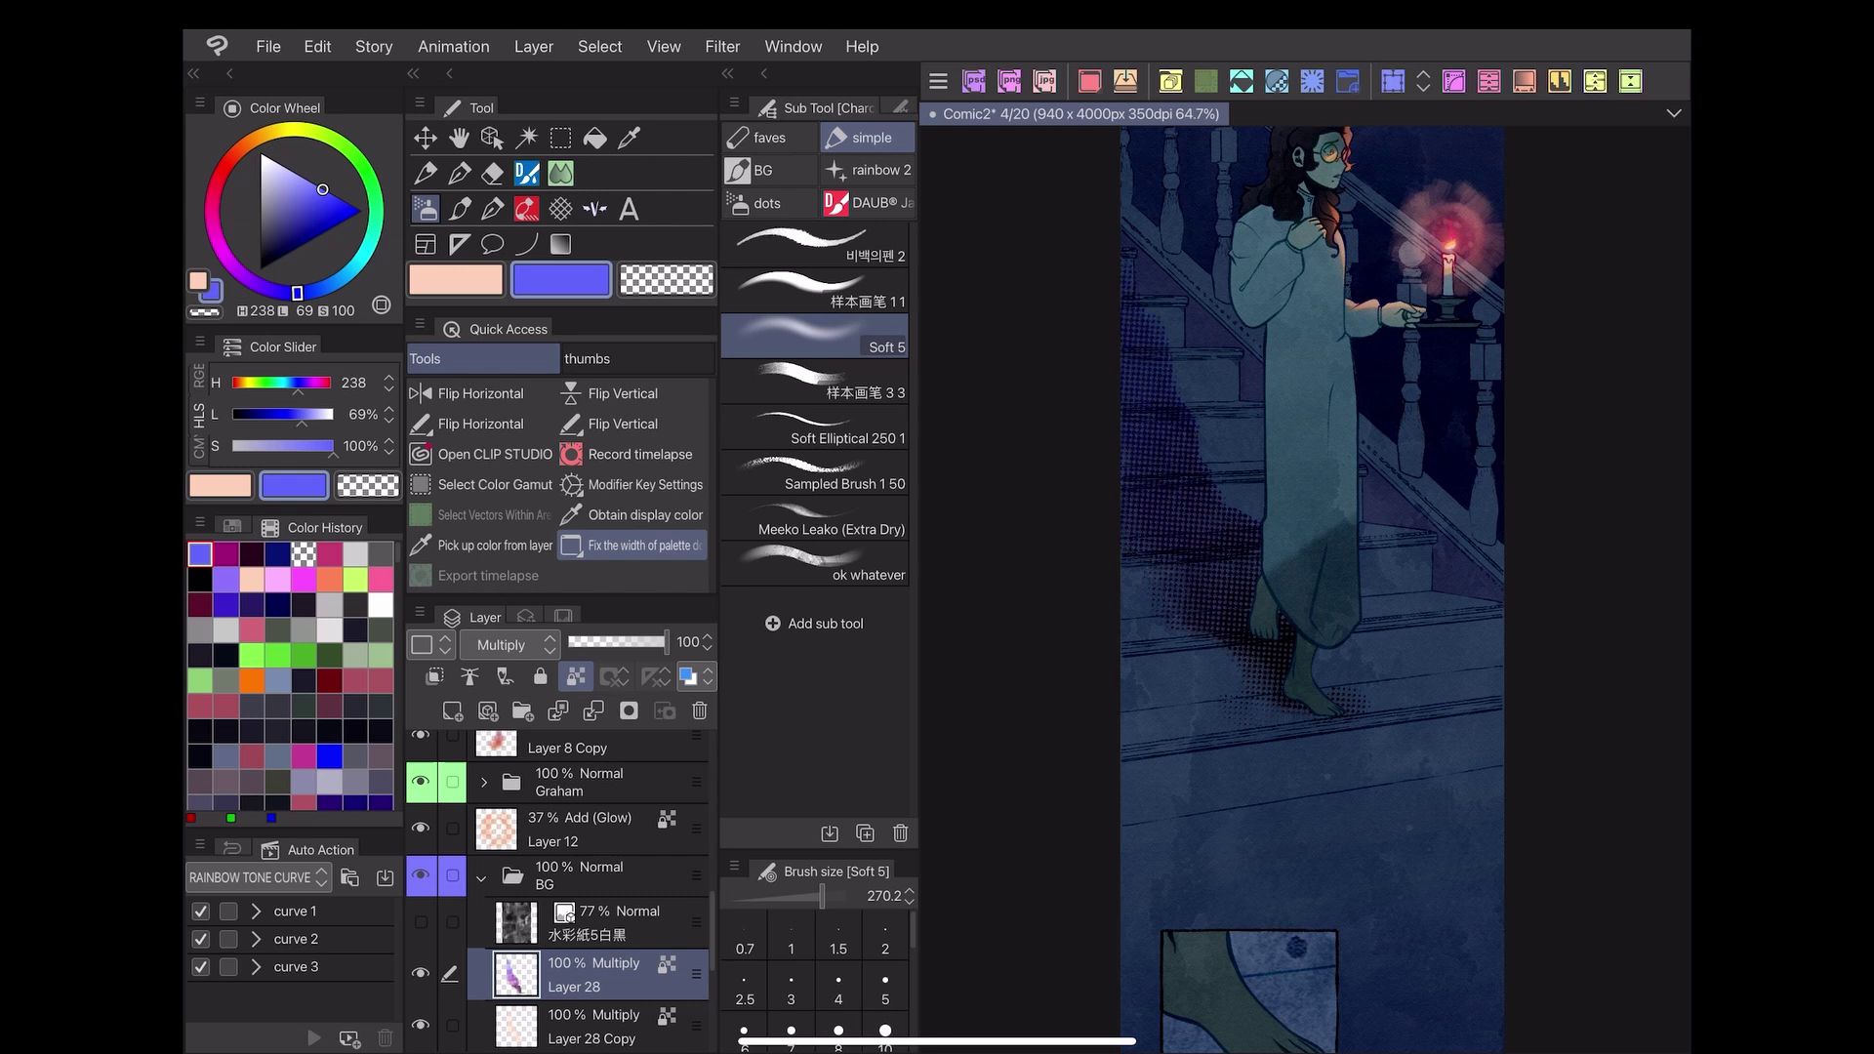
pyautogui.scroll(3, 1139, 563)
# On Layer 28 Copy, try yellow, then paint a red stroke on the stairs.
pyautogui.click(586, 1025)
pyautogui.click(311, 131)
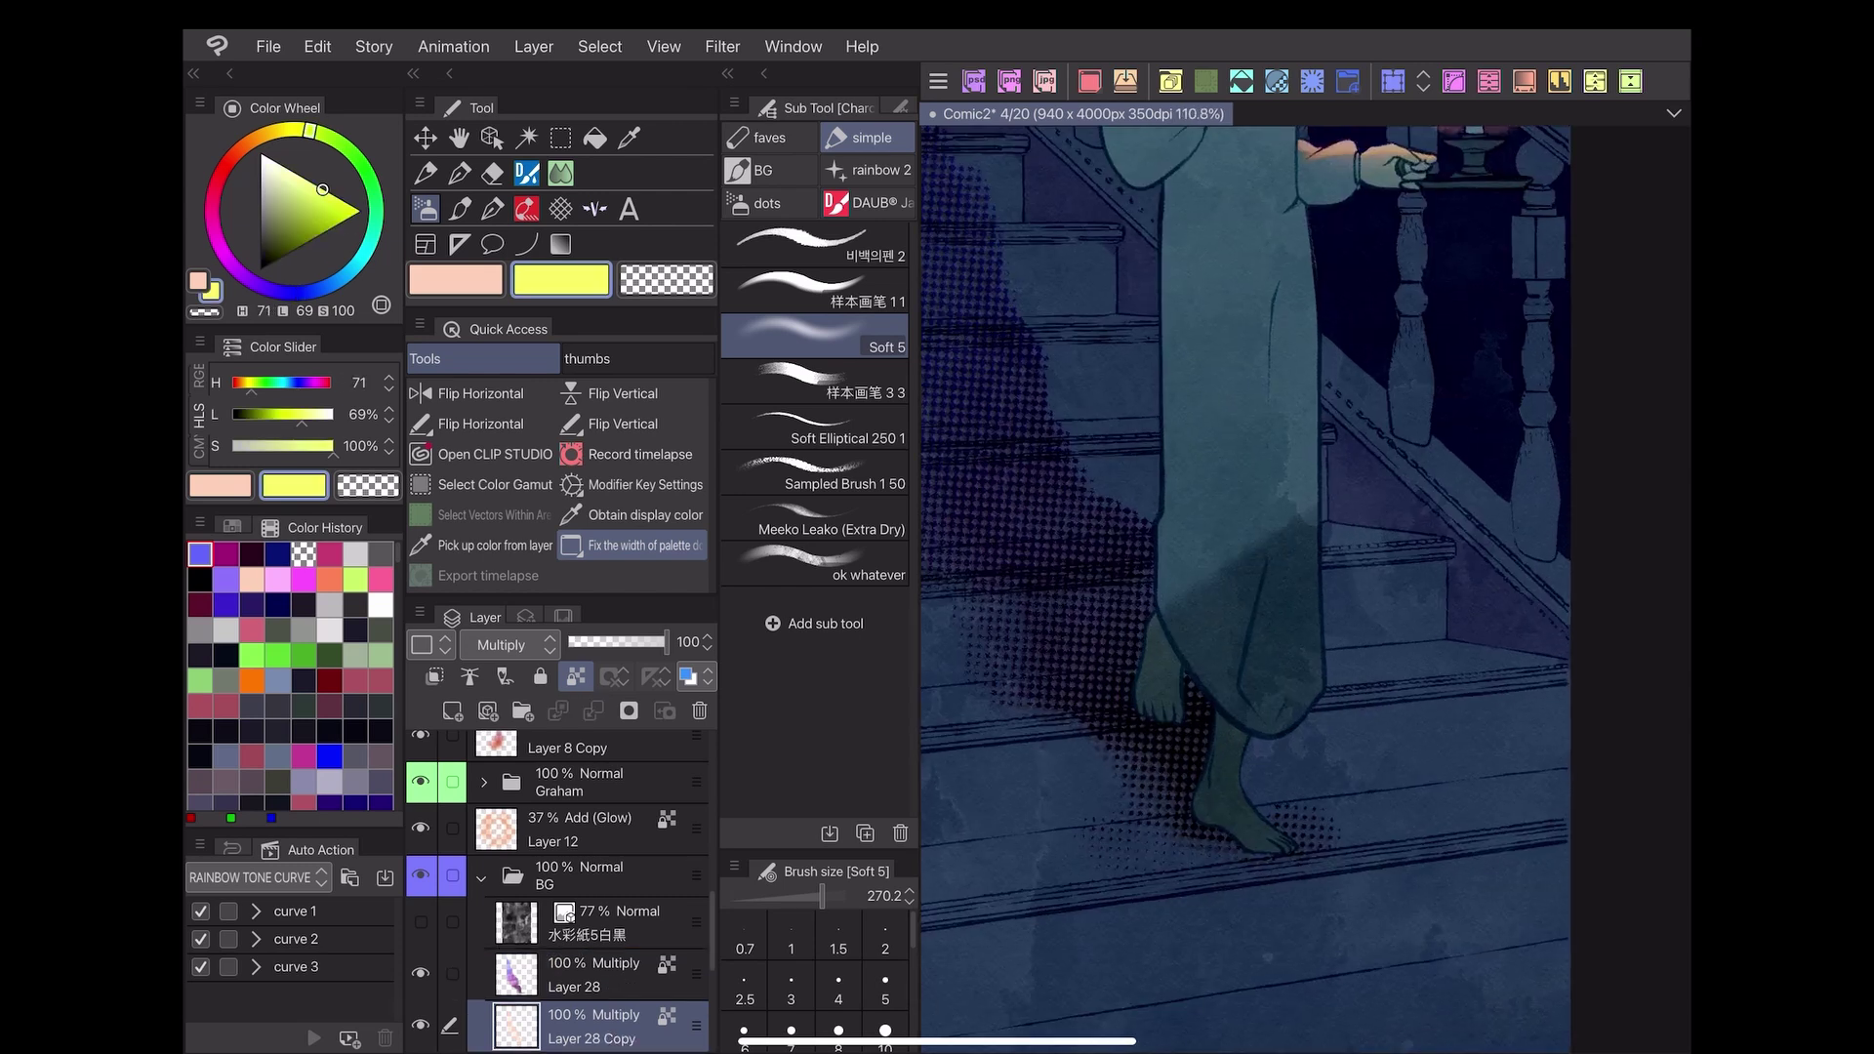
pyautogui.scroll(-2, 1245, 586)
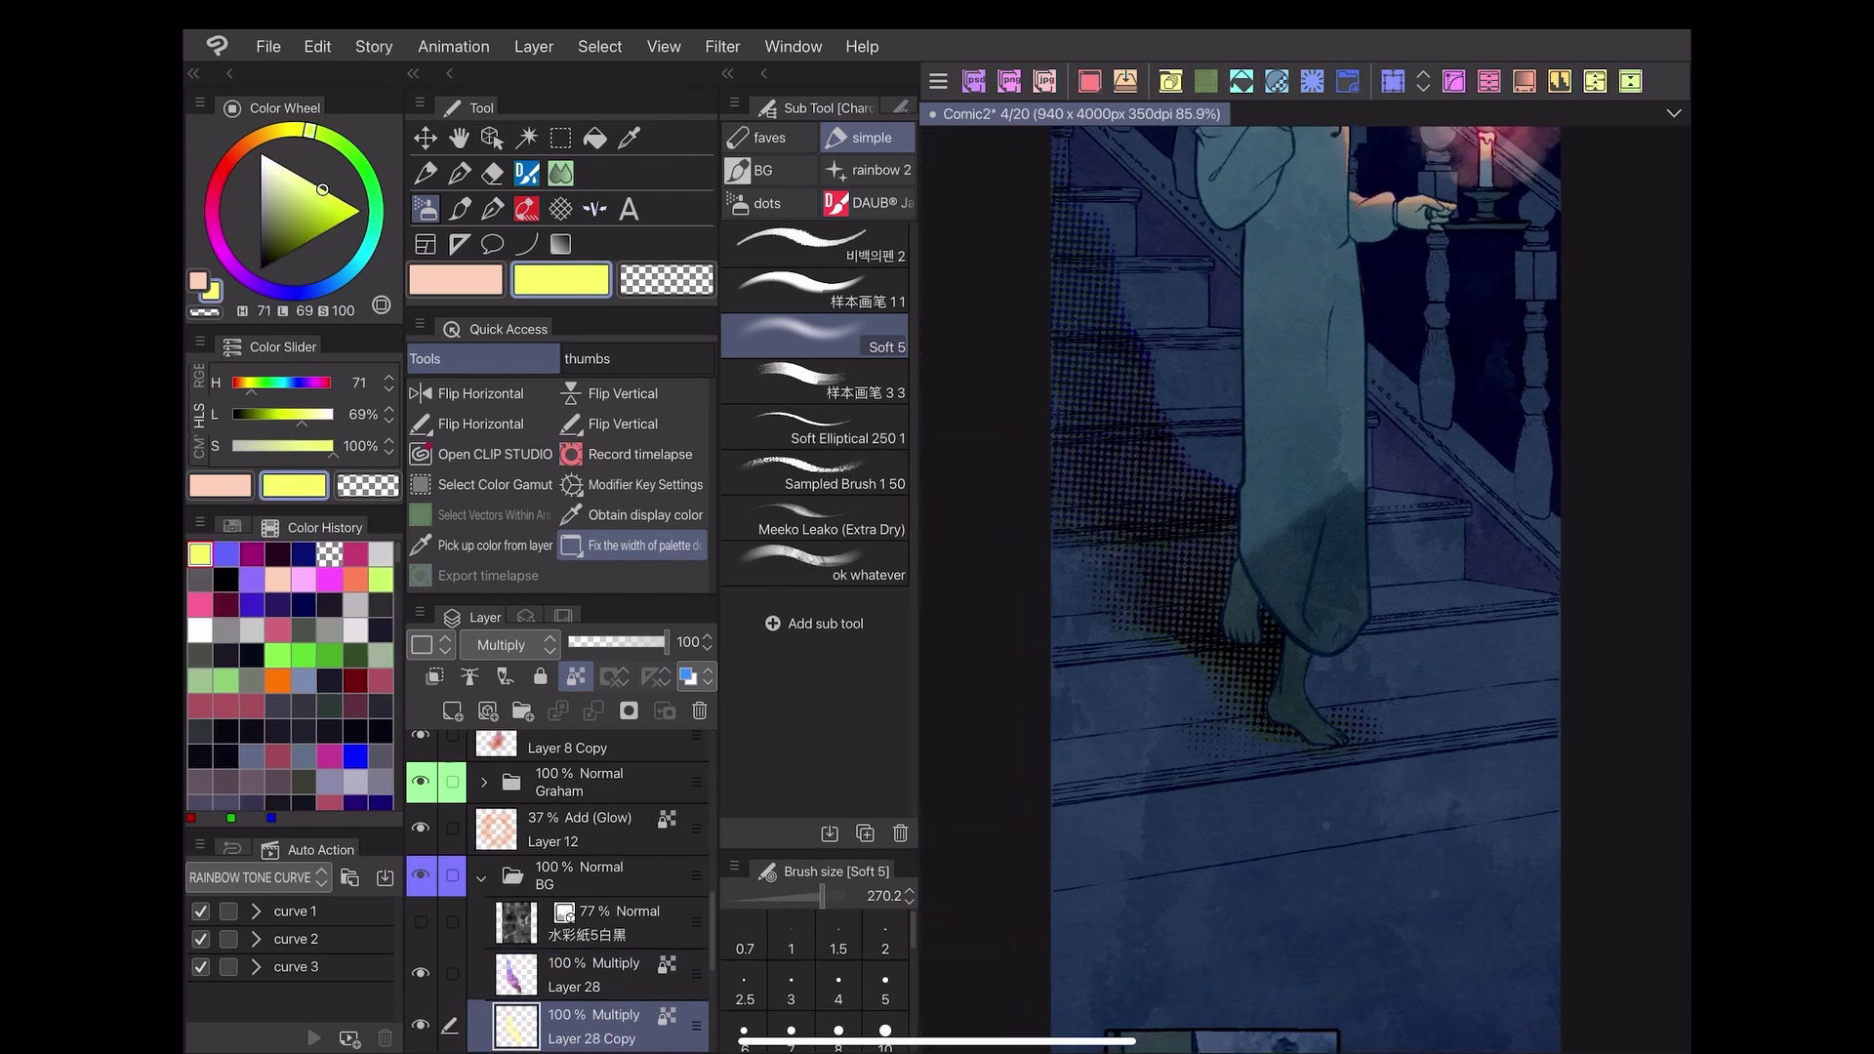
pyautogui.click(226, 162)
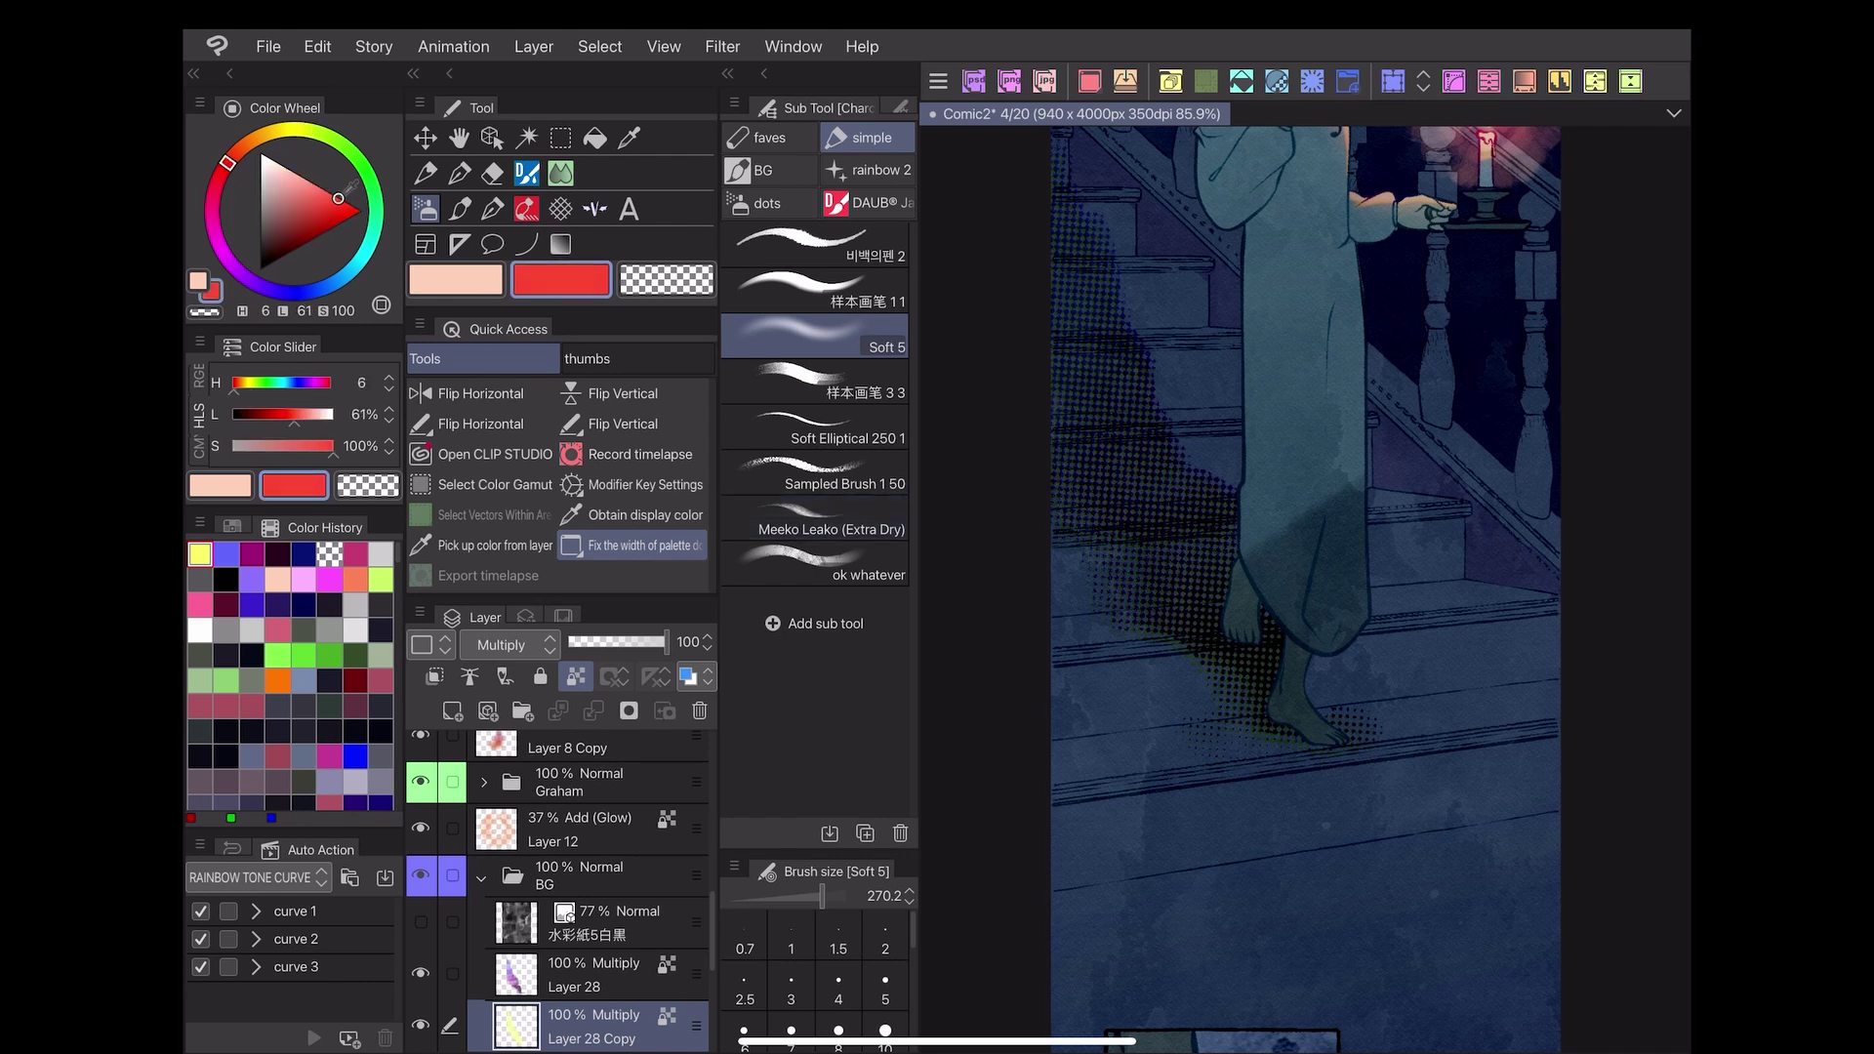